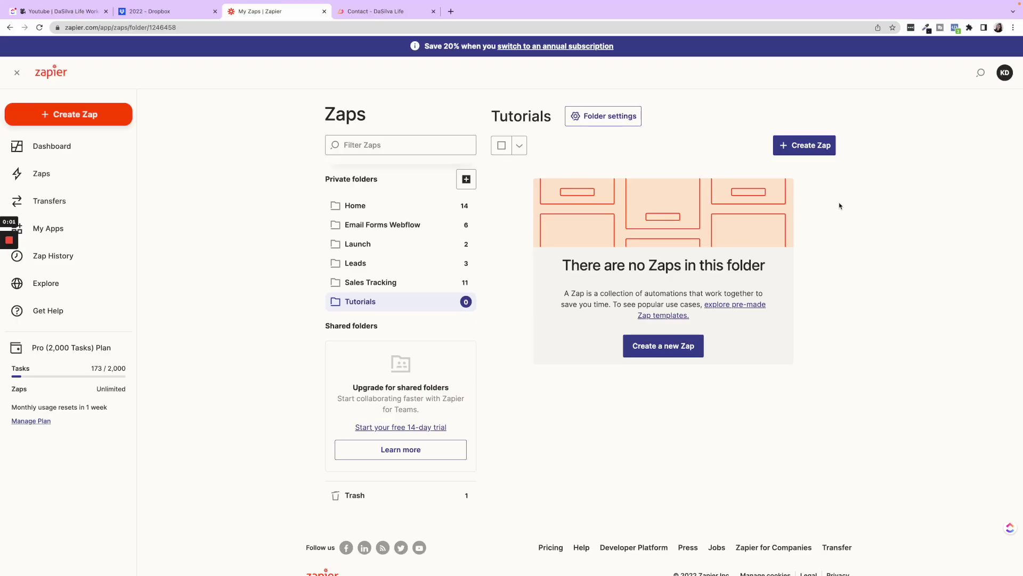
Create a new Zap from inside the empty Tutorials folder.
click(799, 149)
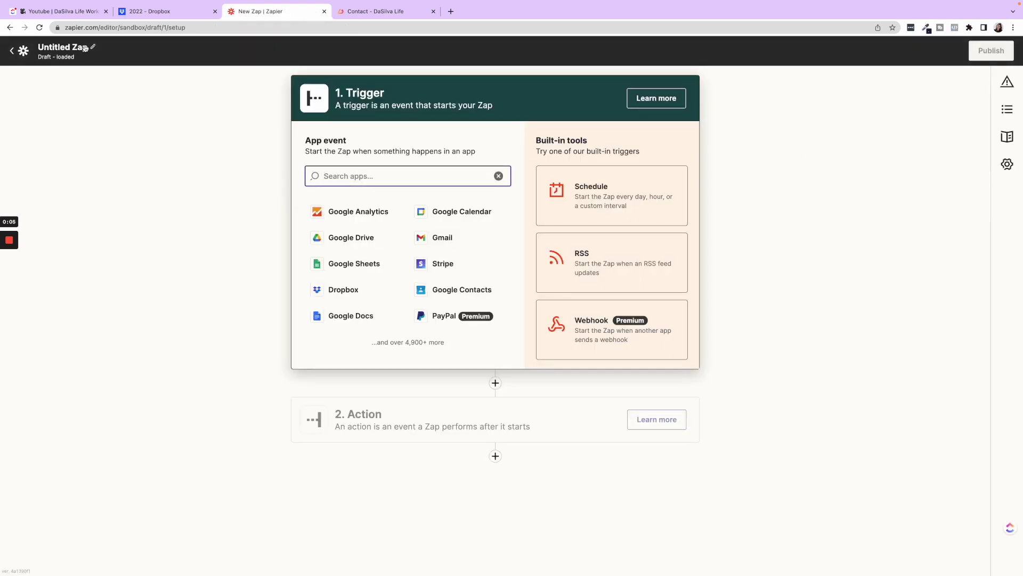
Choose HoneyBook as the trigger app with the New Project Booked event.
click(85, 48)
text(ey)
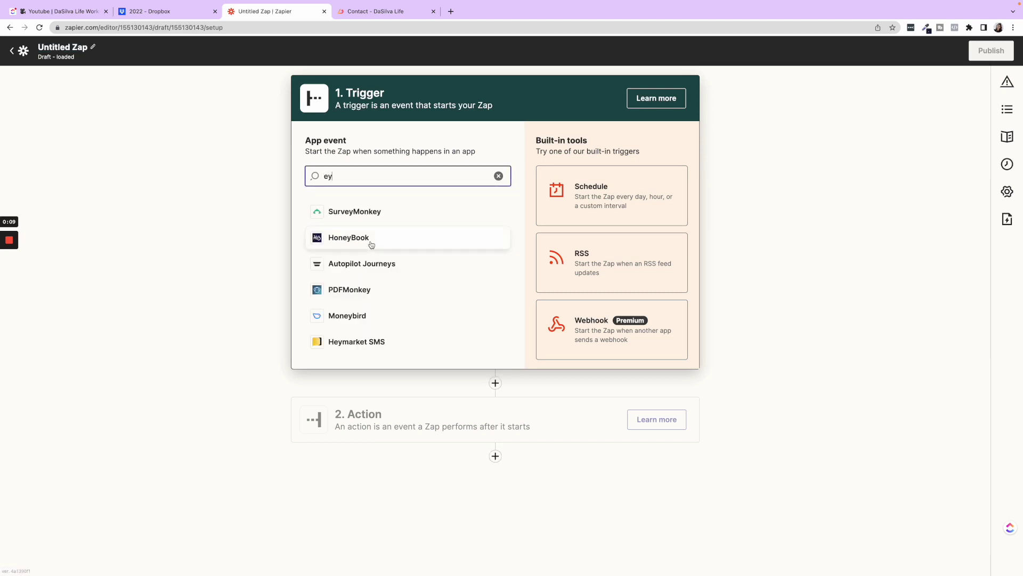
click(372, 245)
click(466, 223)
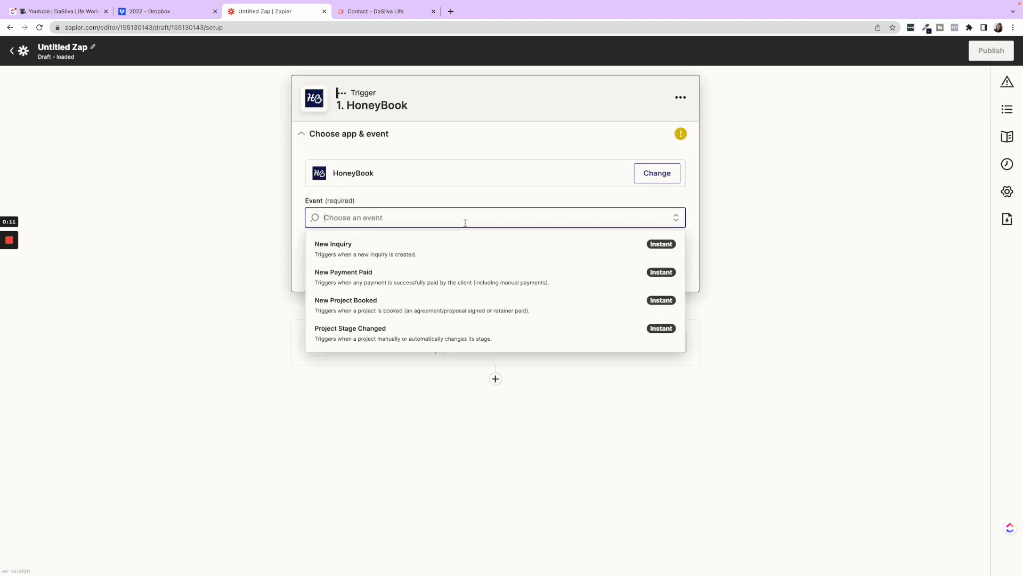
click(465, 336)
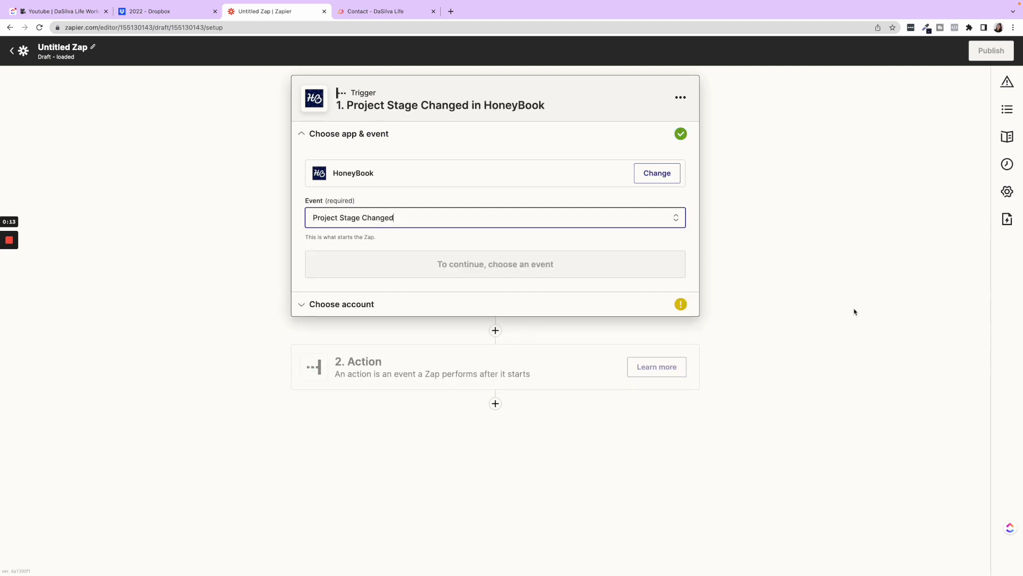
click(450, 221)
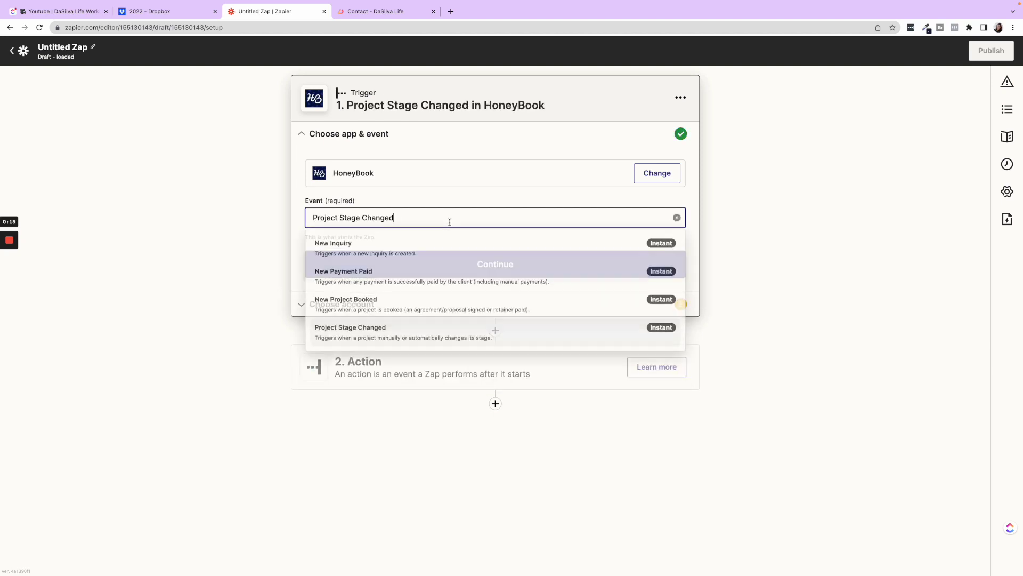
click(554, 315)
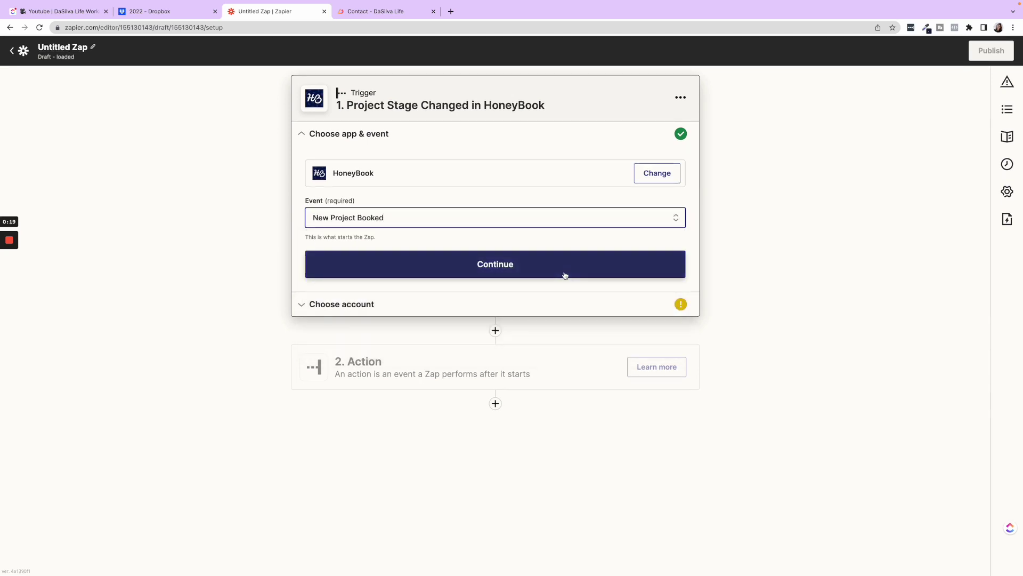
click(447, 223)
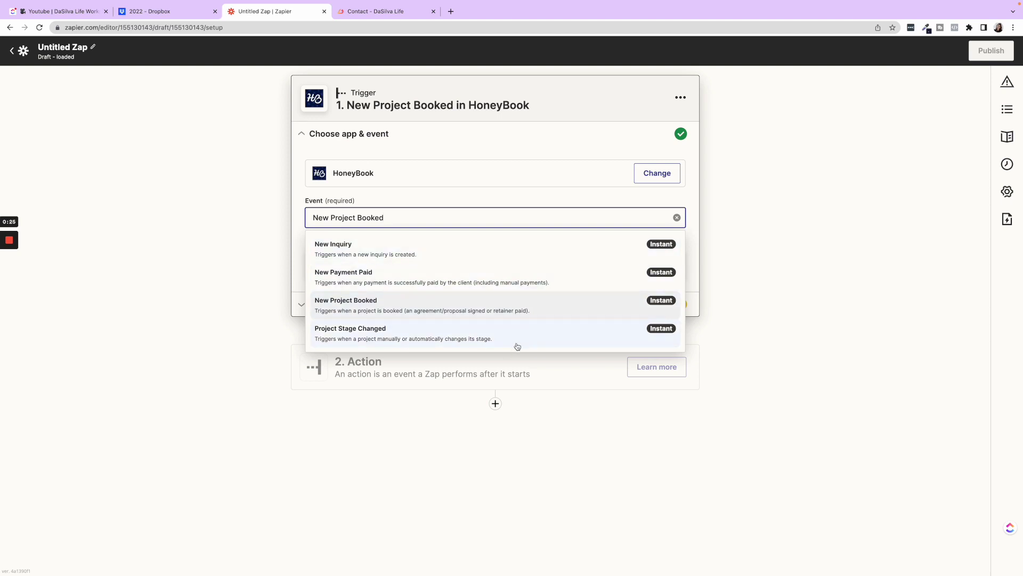
click(770, 281)
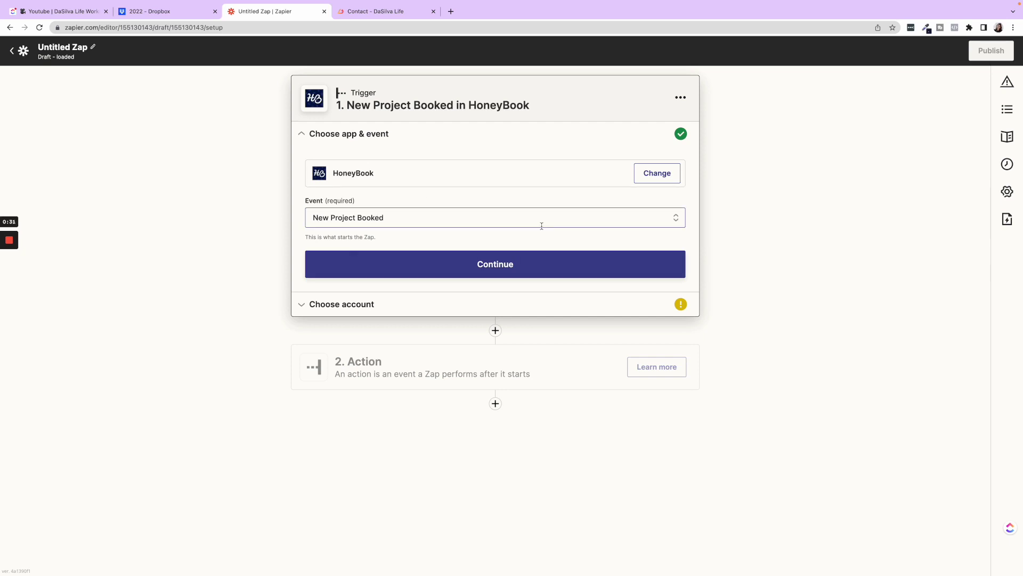
Connect the HoneyBook account, test the trigger with a sample project, and continue to the action.
click(483, 266)
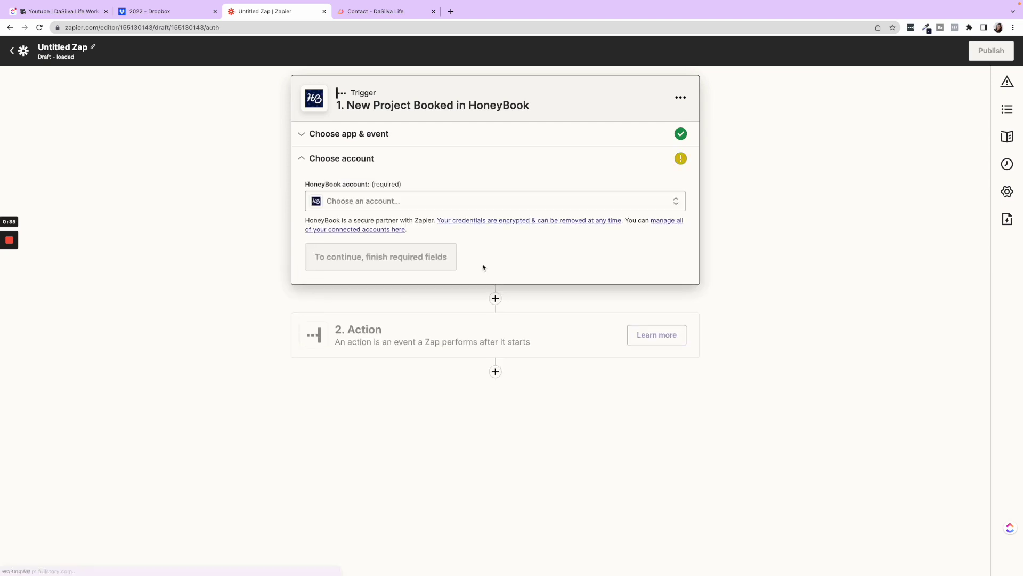
click(377, 201)
click(458, 282)
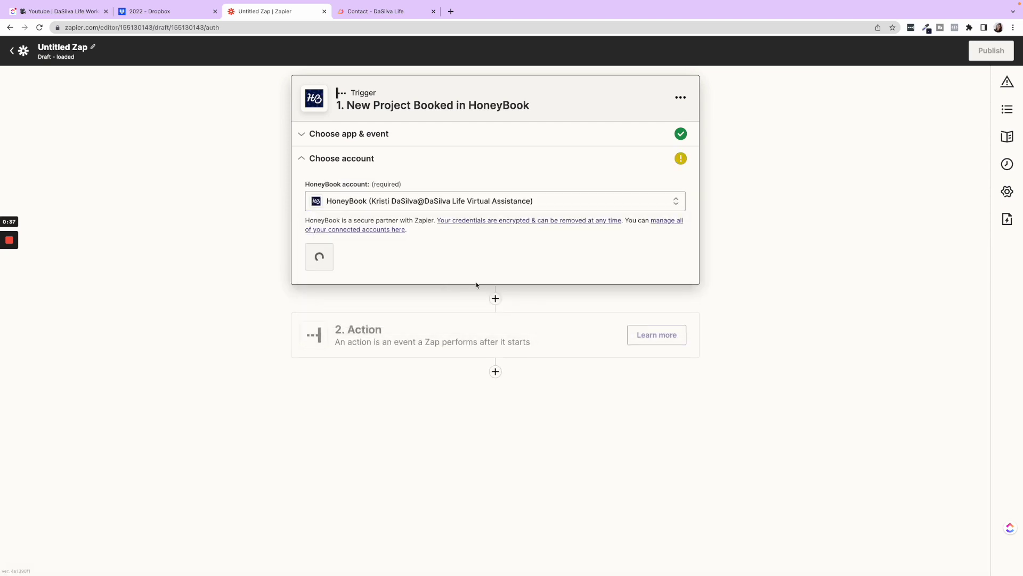
click(345, 264)
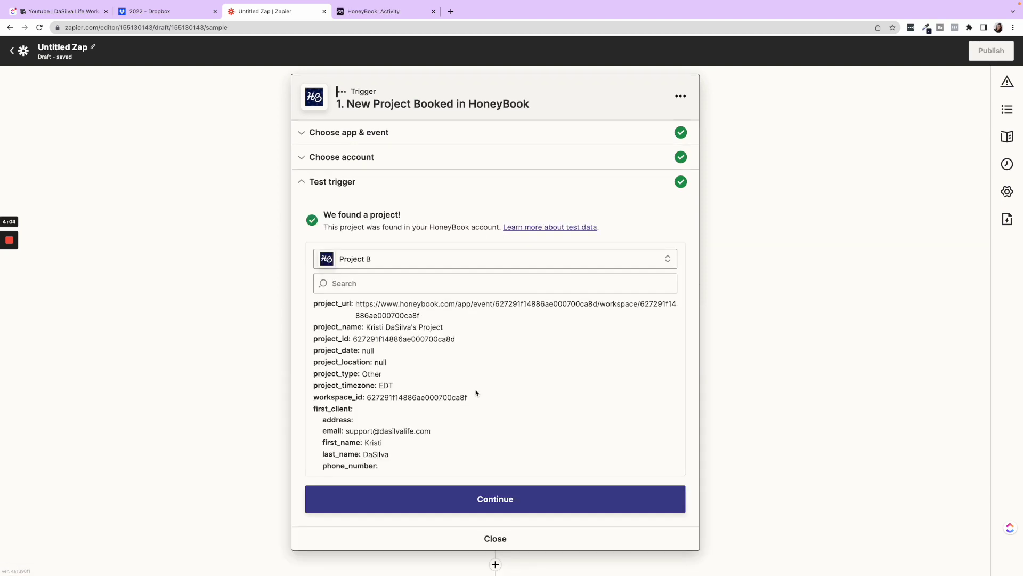
scroll(476, 387, down, 2)
scroll(478, 386, up, 2)
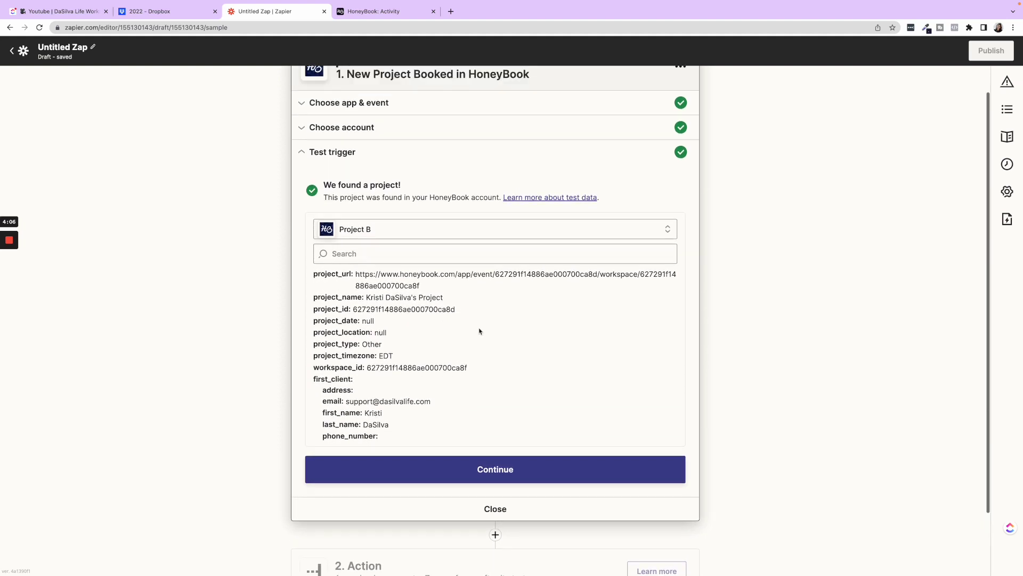
scroll(728, 370, down, 2)
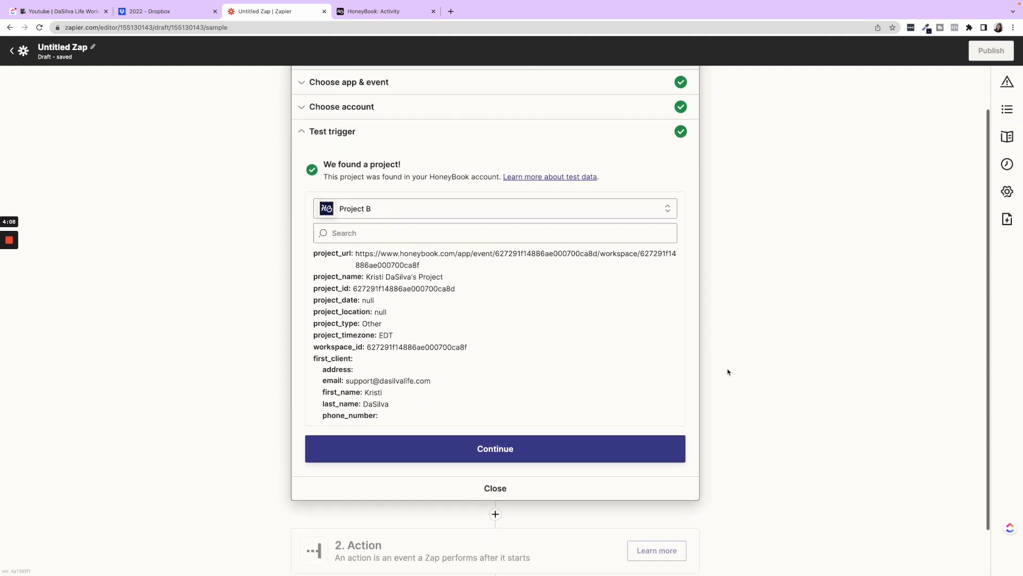
click(508, 503)
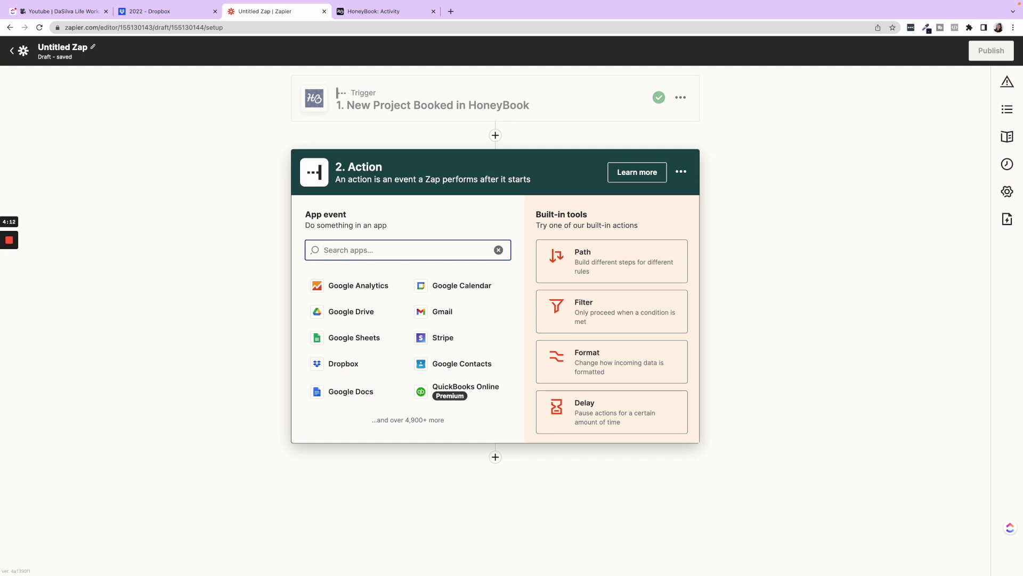
Make step 2 a Google Drive Create Folder action on the connected Drive account.
text(goog)
click(338, 333)
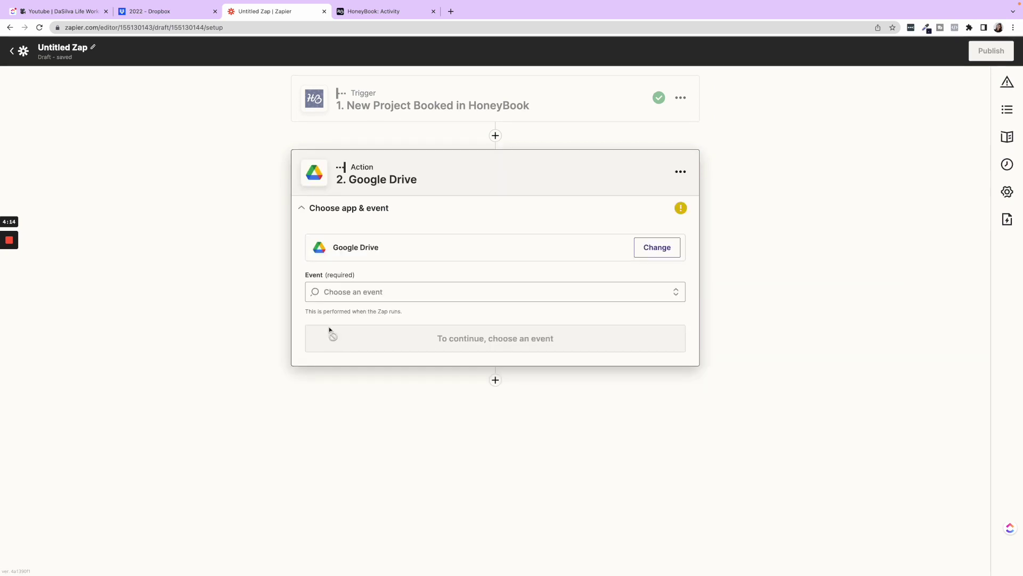
click(359, 290)
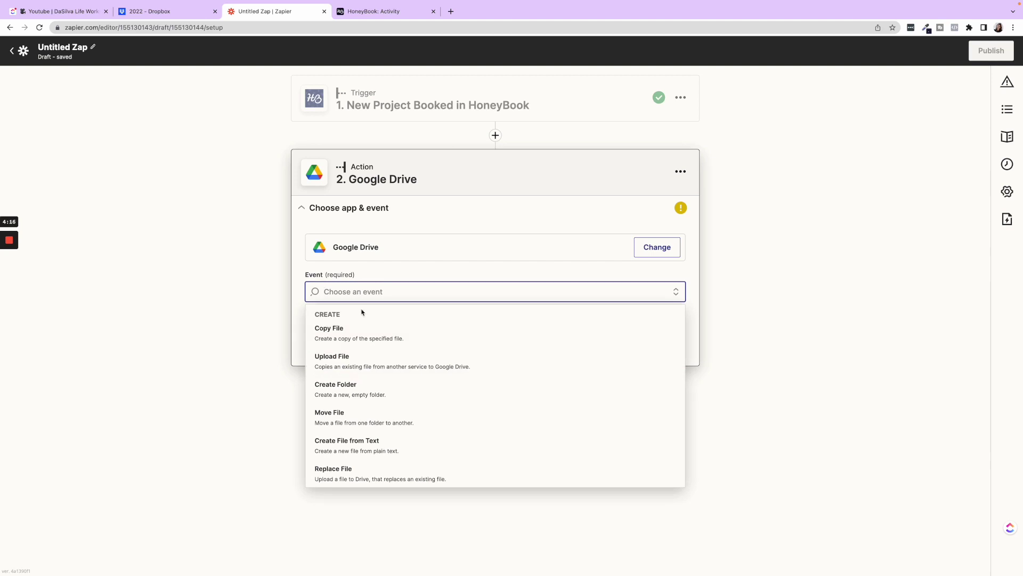
click(365, 388)
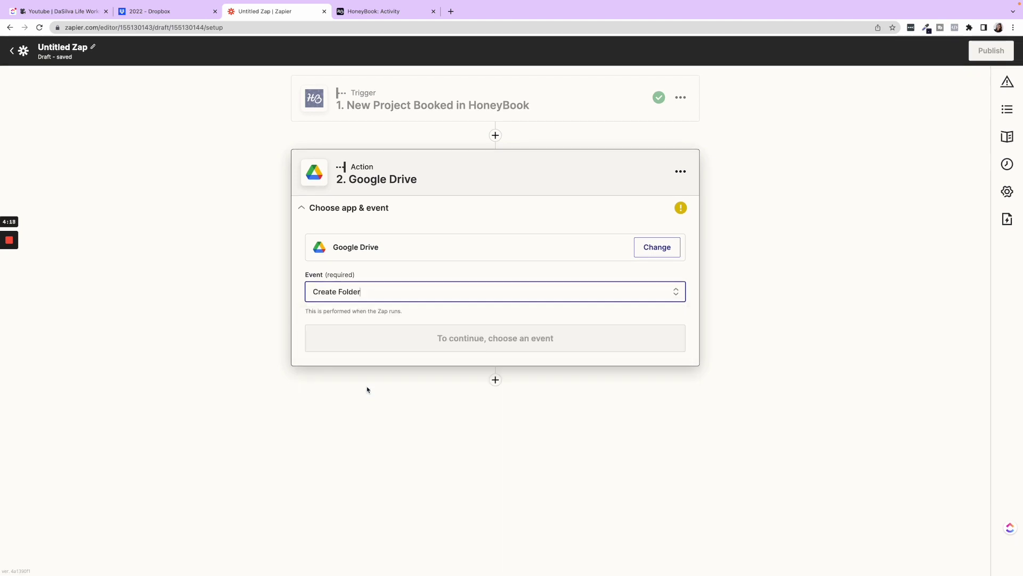
click(484, 343)
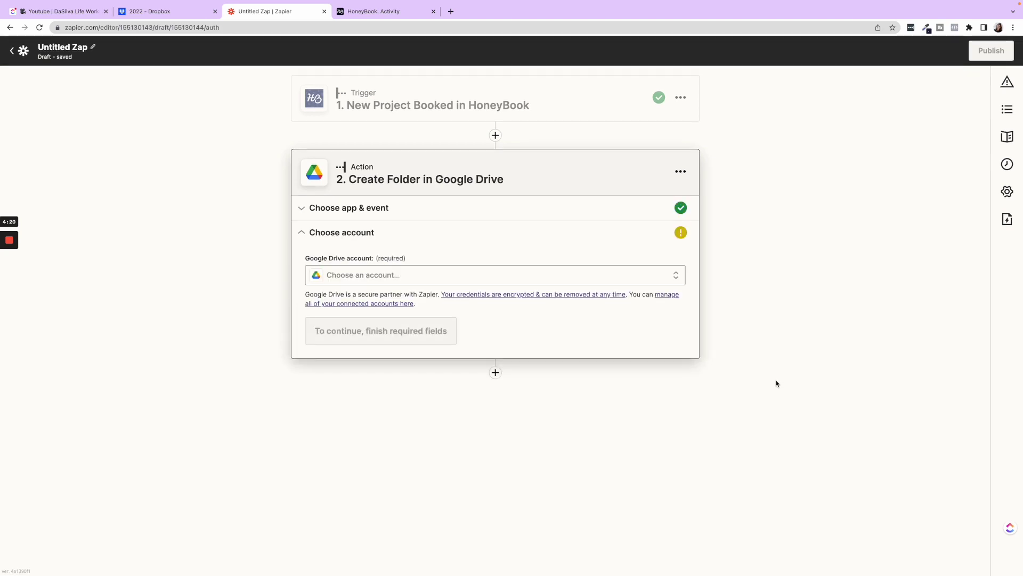
click(379, 275)
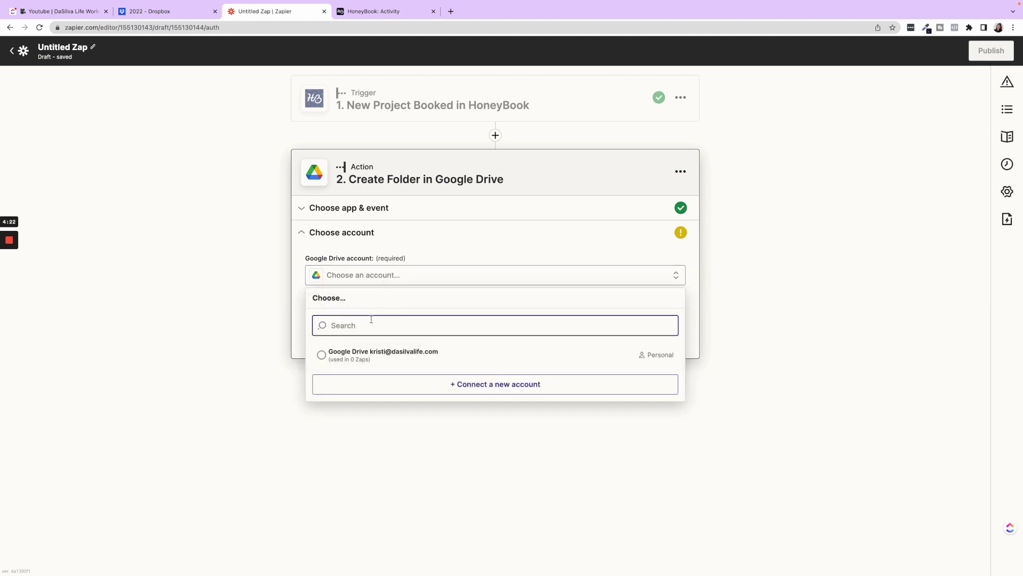
click(373, 352)
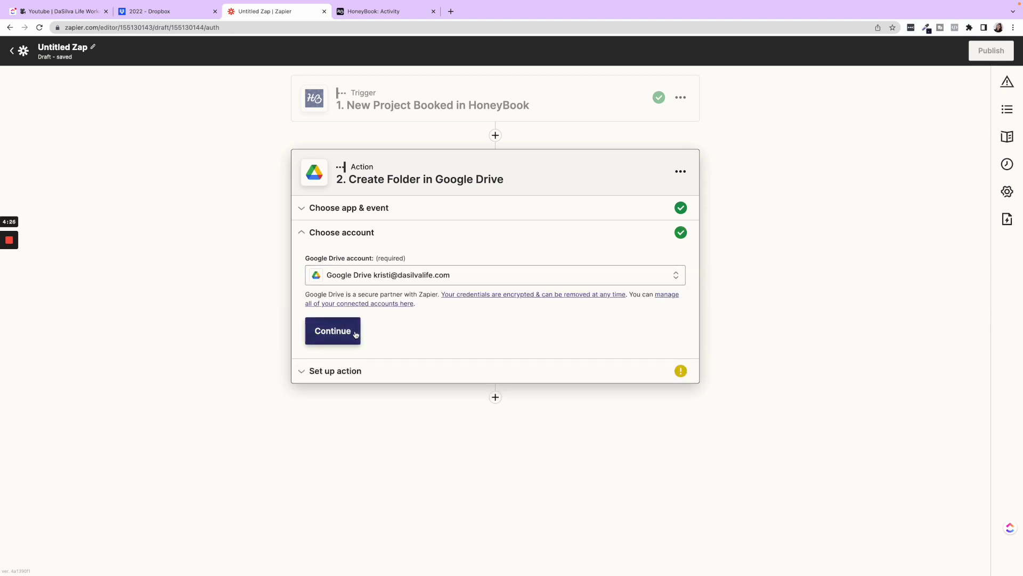
click(355, 334)
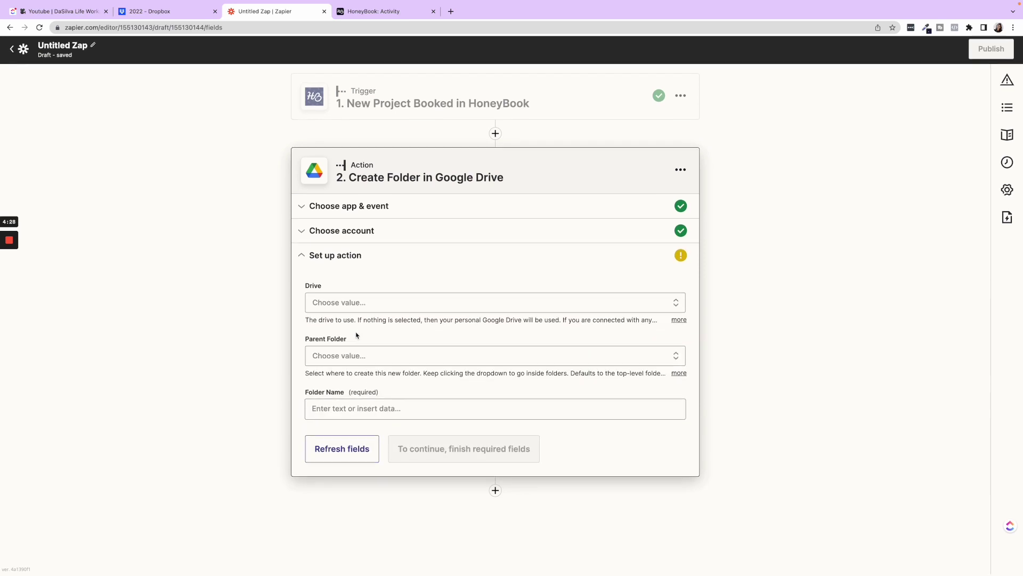
Set the drive to My Google Drive and the parent folder to Clients.
click(339, 306)
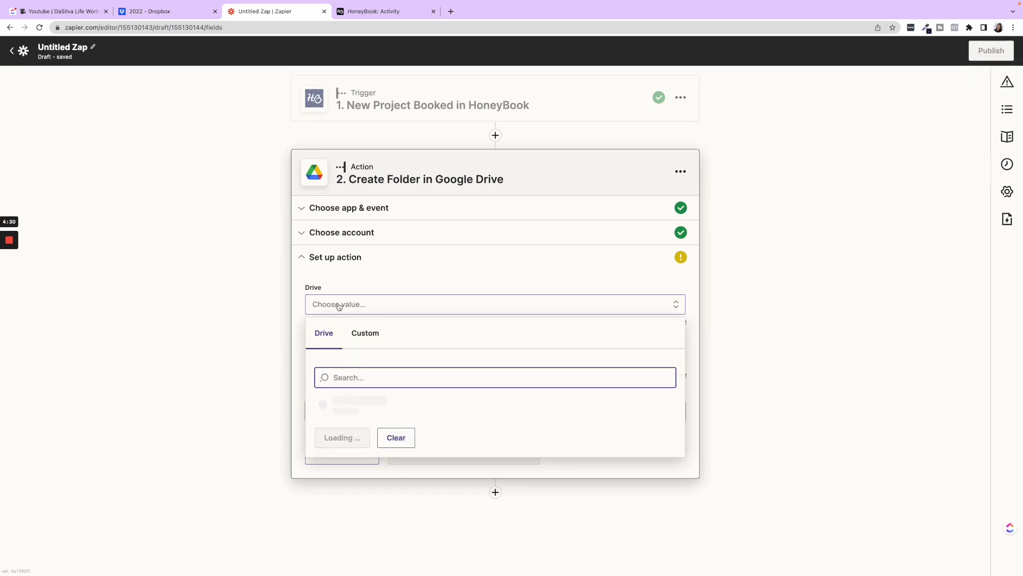
click(371, 403)
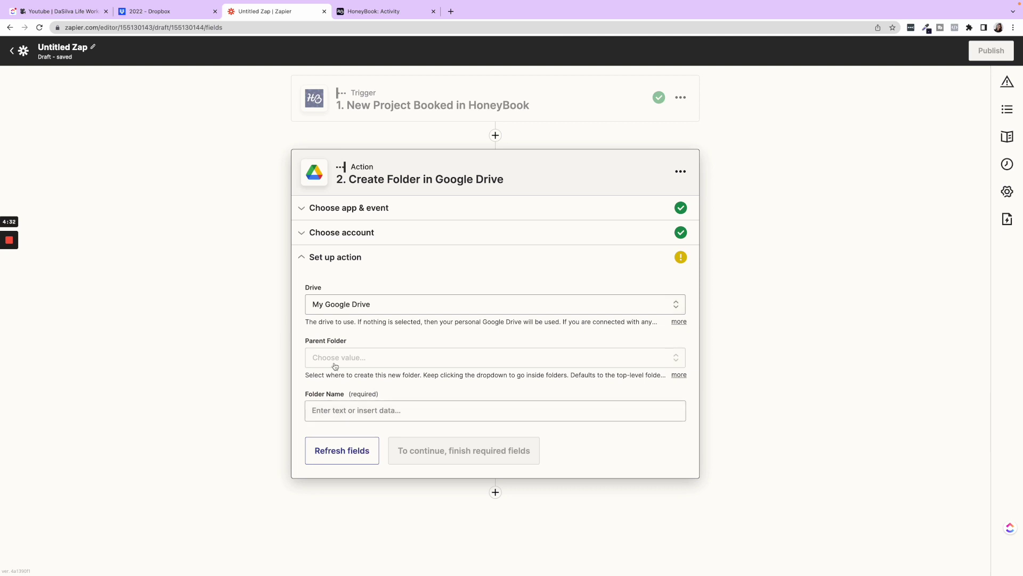
click(356, 362)
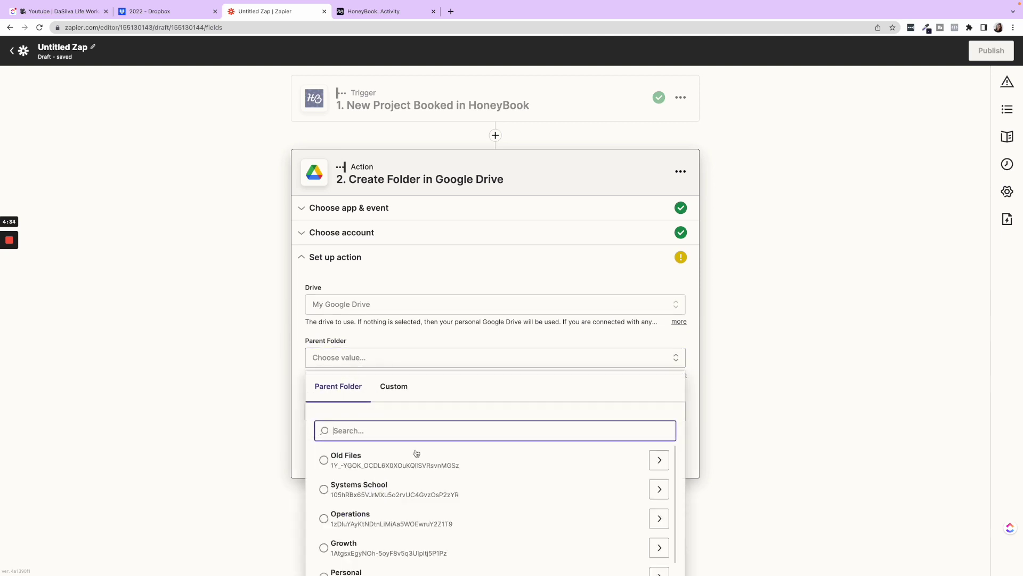
text(clien)
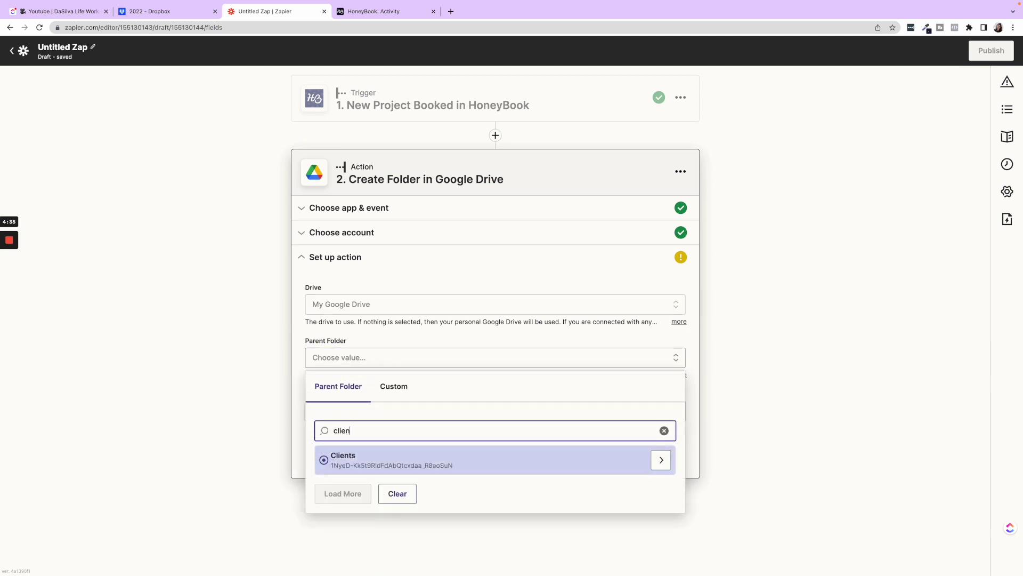
click(363, 466)
Name the folder with the client's first and last name, removing the 'HoneyBook - ' prefix.
click(362, 412)
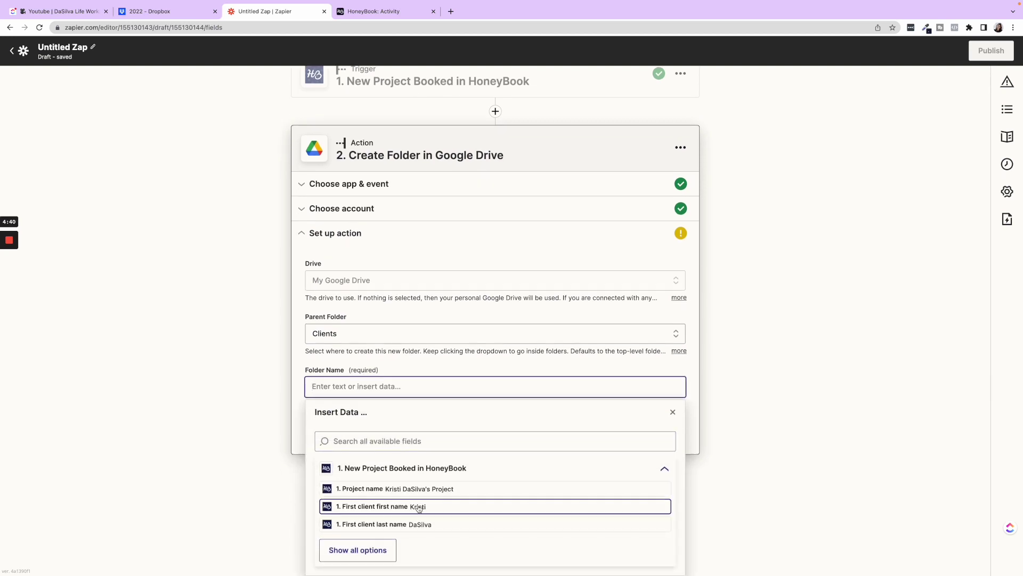
click(418, 508)
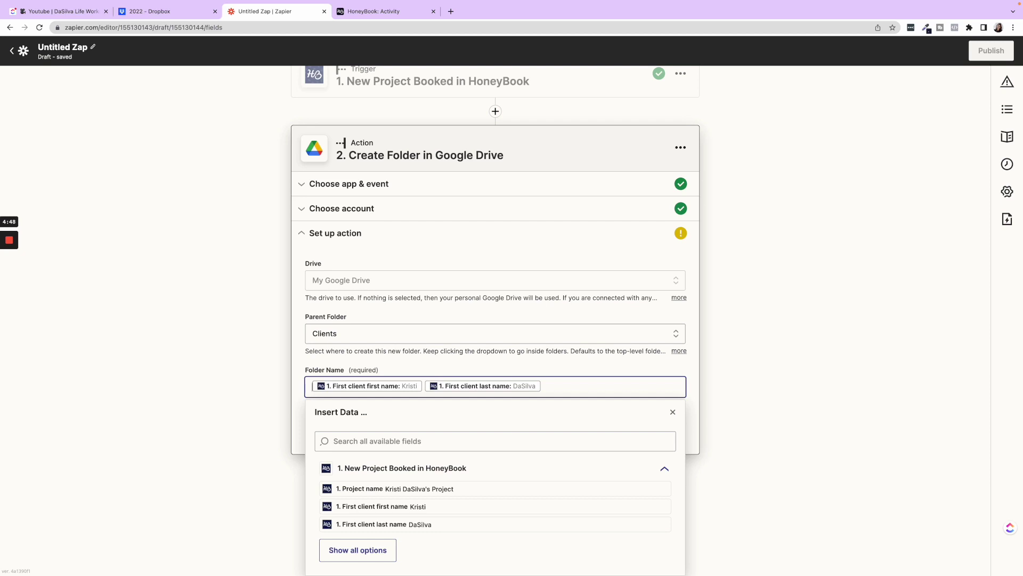
text(Honey)
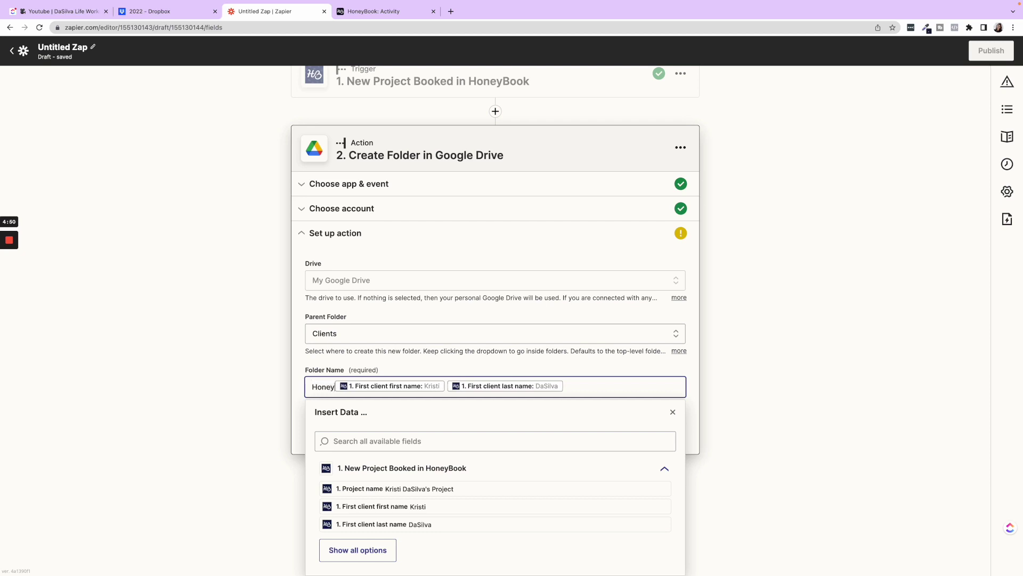
text(Book -)
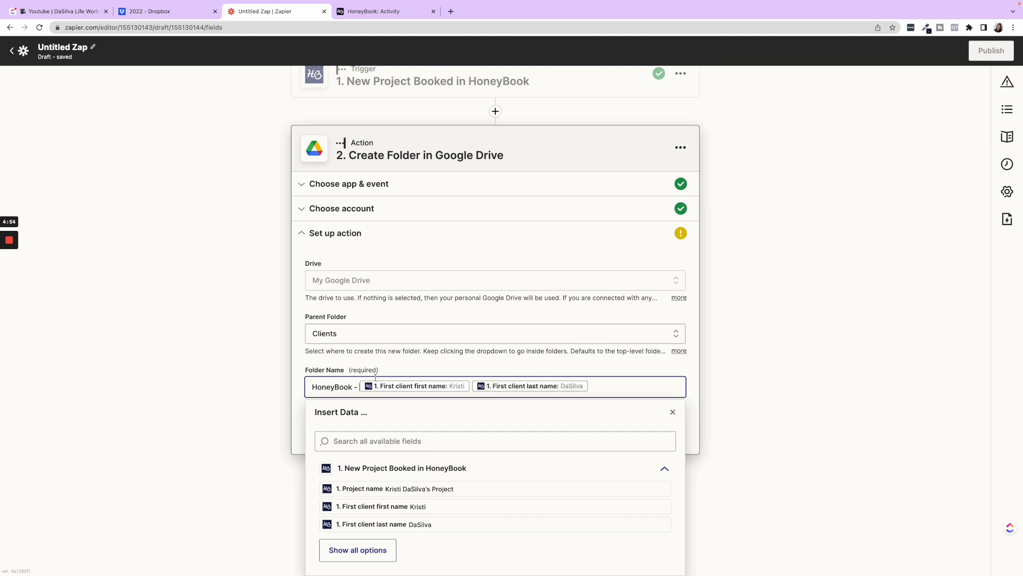
drag(344, 388, 304, 389)
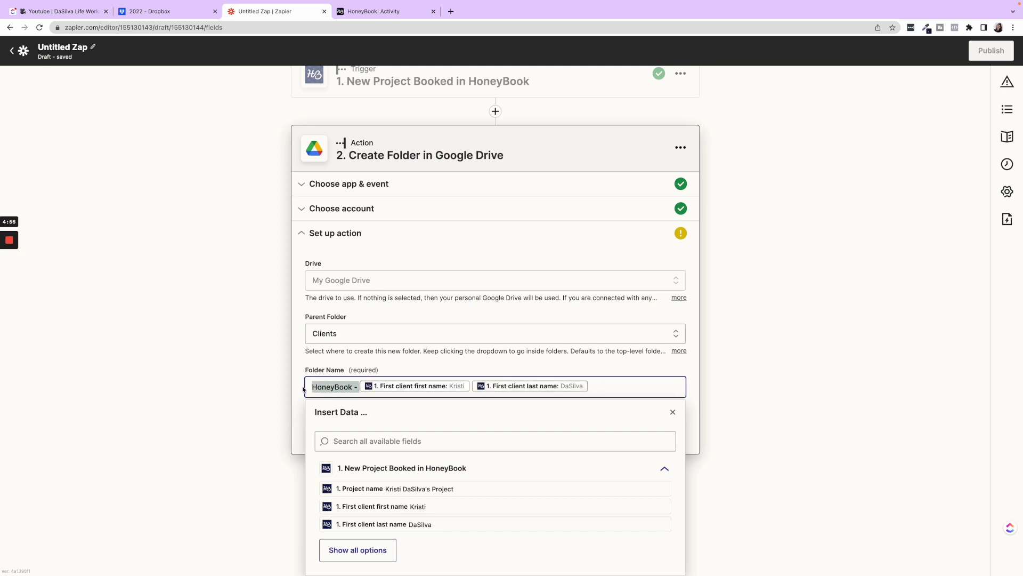
click(609, 388)
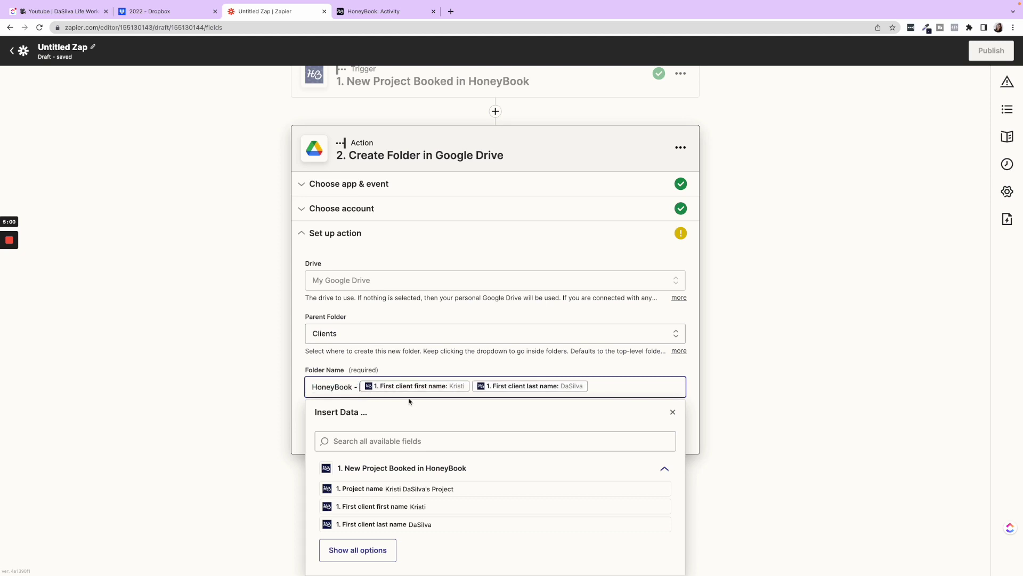
key(BackSpace)
key(BackSpace)
key(BackSpace)
key(BackSpace)
key(BackSpace)
key(BackSpace)
key(BackSpace)
key(BackSpace)
key(BackSpace)
key(BackSpace)
key(BackSpace)
key(BackSpace)
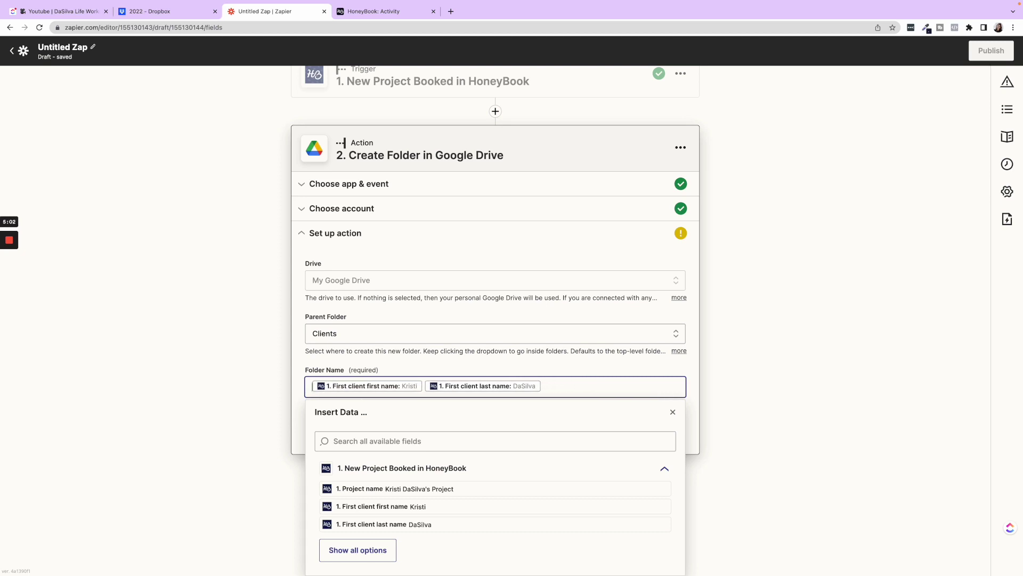
click(737, 333)
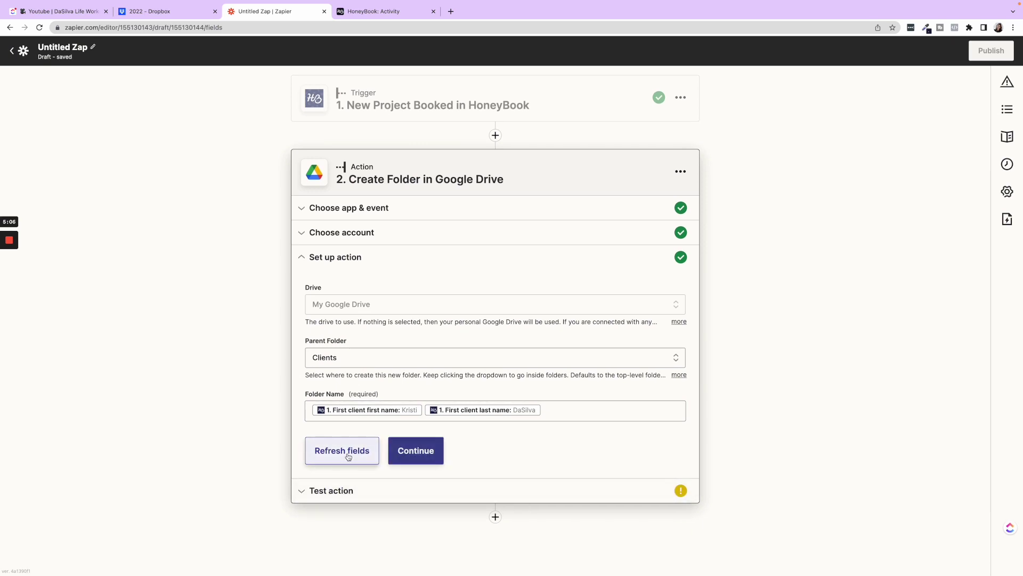
Skip step 2's test and add a third step below it.
click(413, 450)
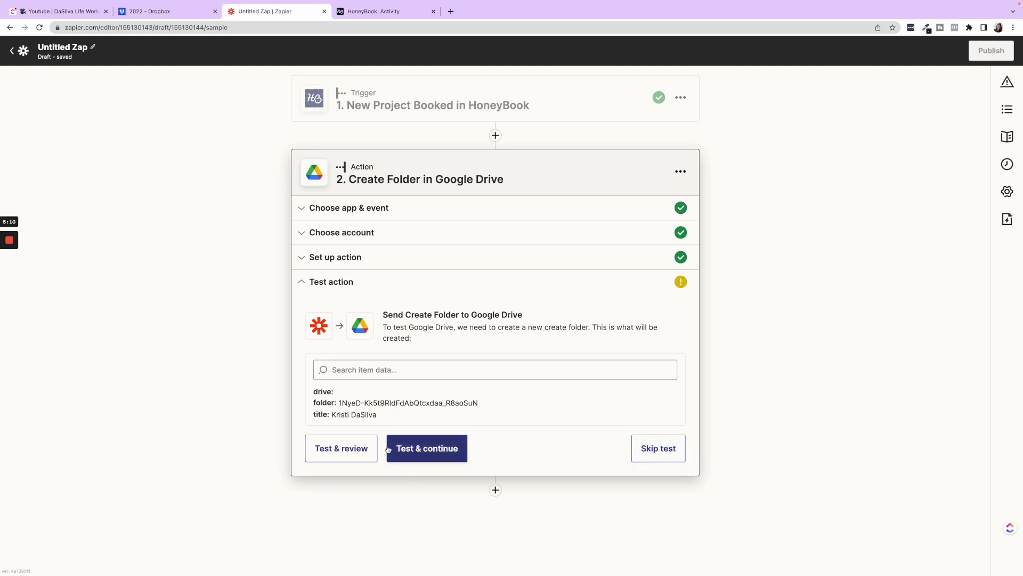
click(682, 449)
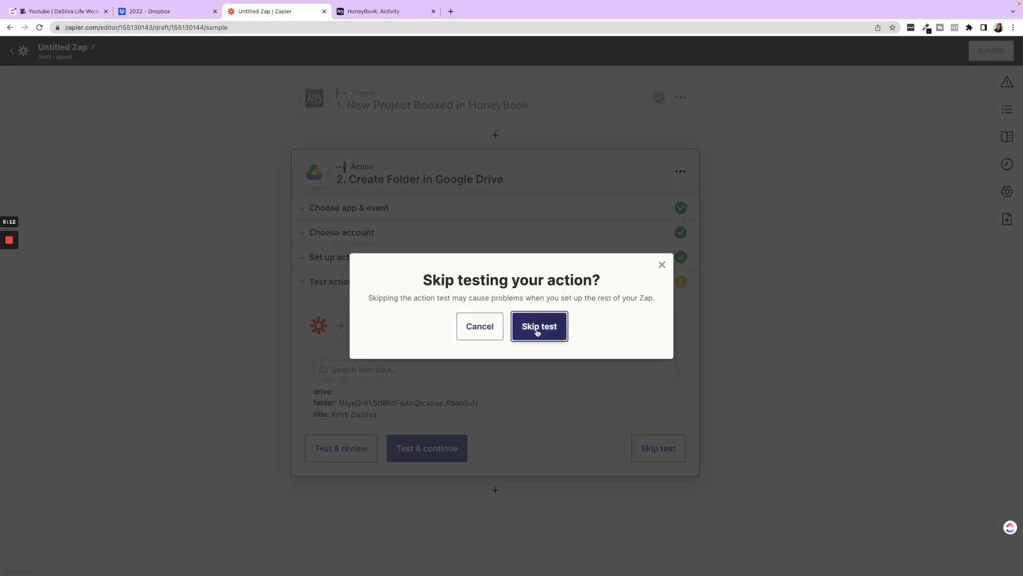
click(537, 330)
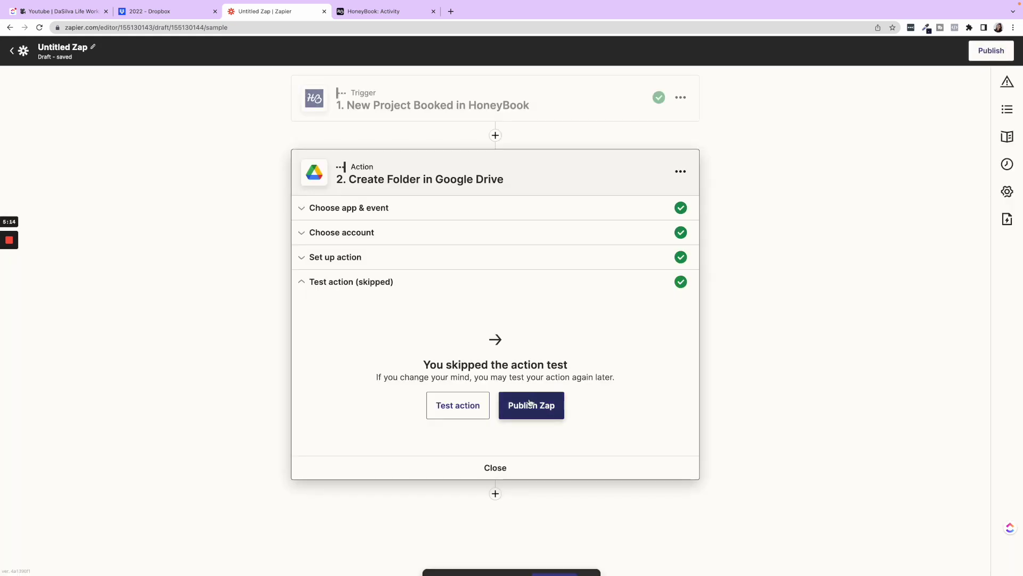
click(495, 494)
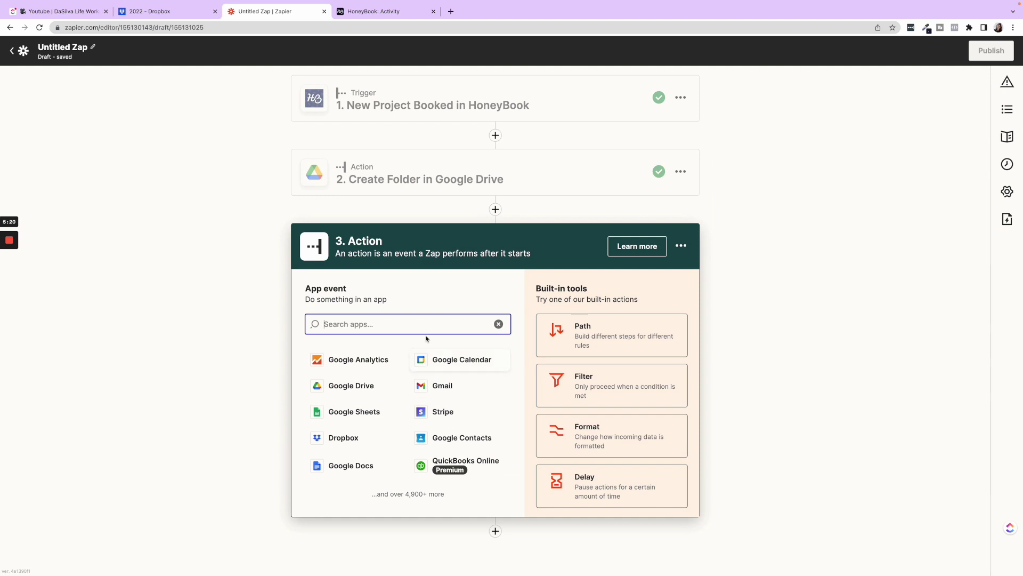
Set step 3 to Google Drive's Create Folder event on the connected Drive account.
text(goo)
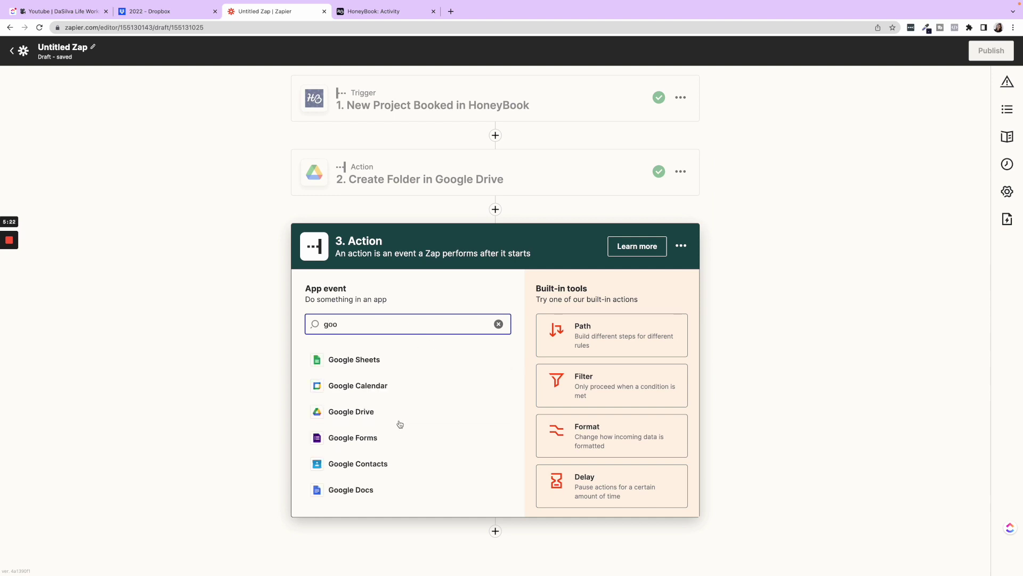
click(400, 421)
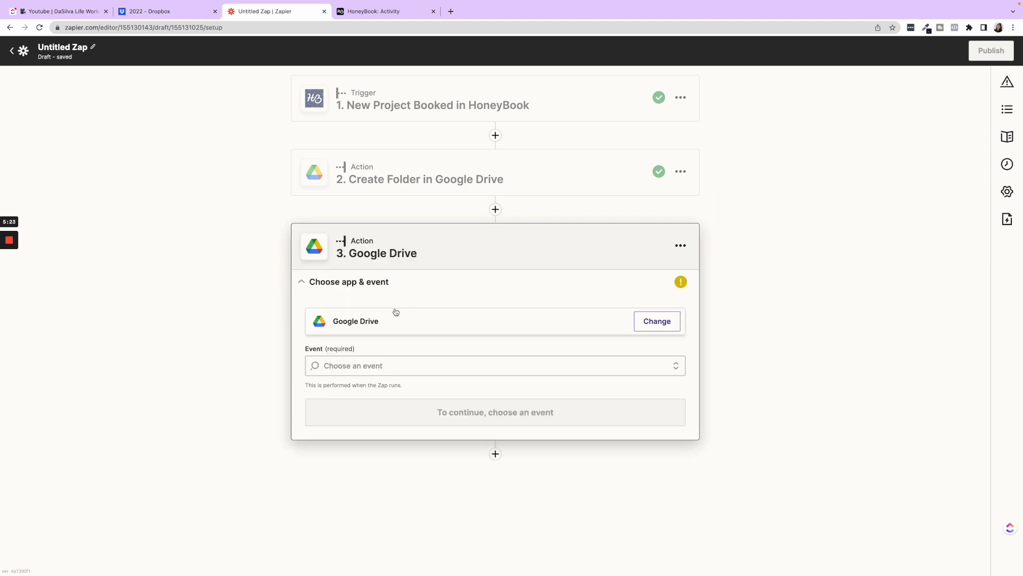
click(359, 367)
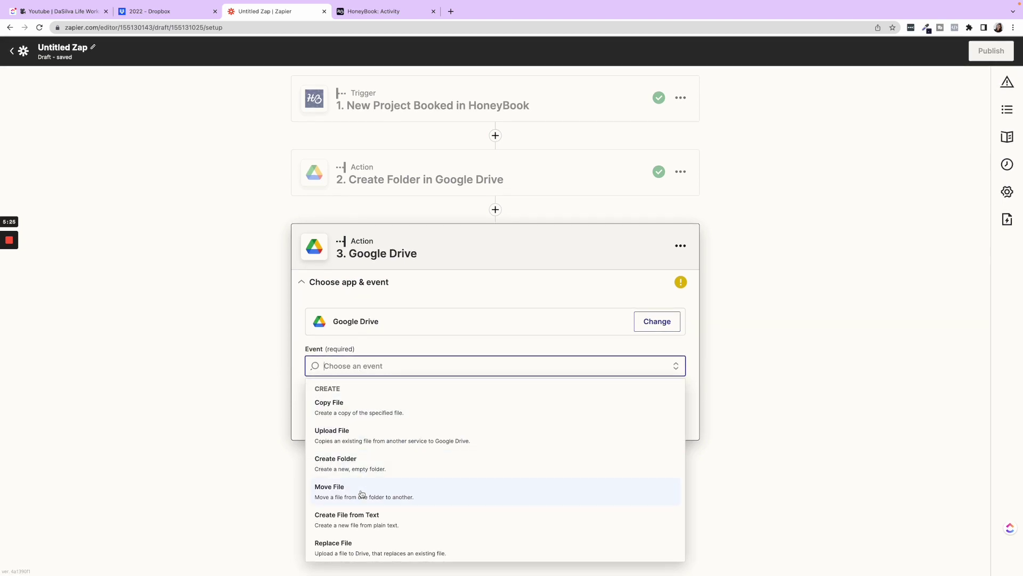
click(361, 462)
click(360, 410)
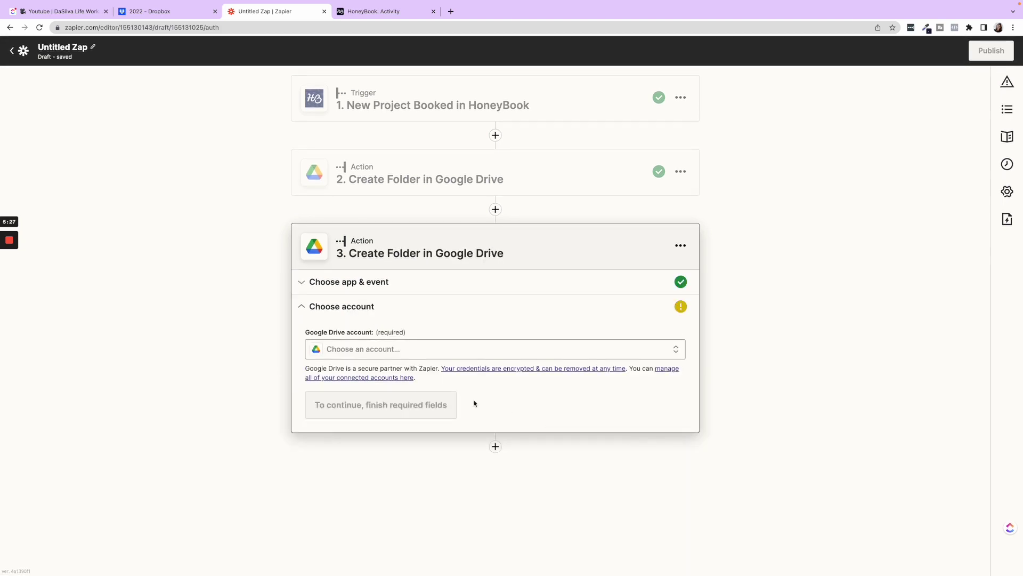
click(412, 351)
click(402, 430)
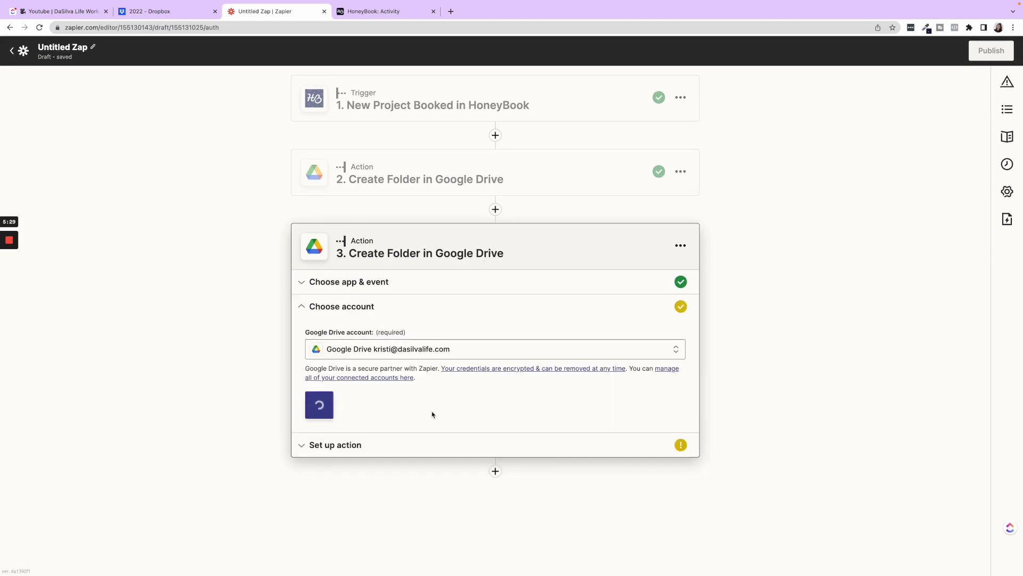
click(337, 405)
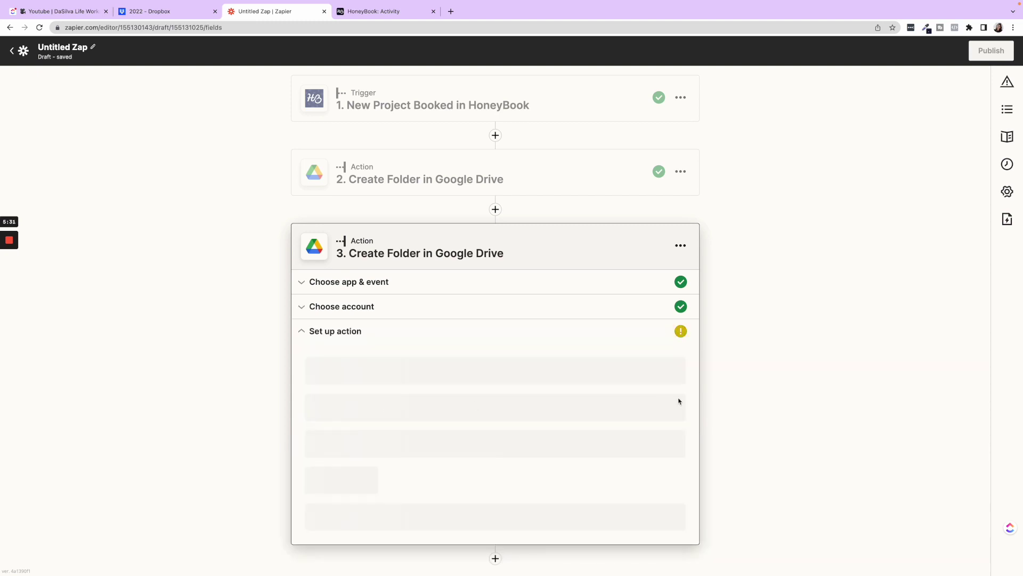
Select My Google Drive as the drive for step 3's new folder.
click(337, 344)
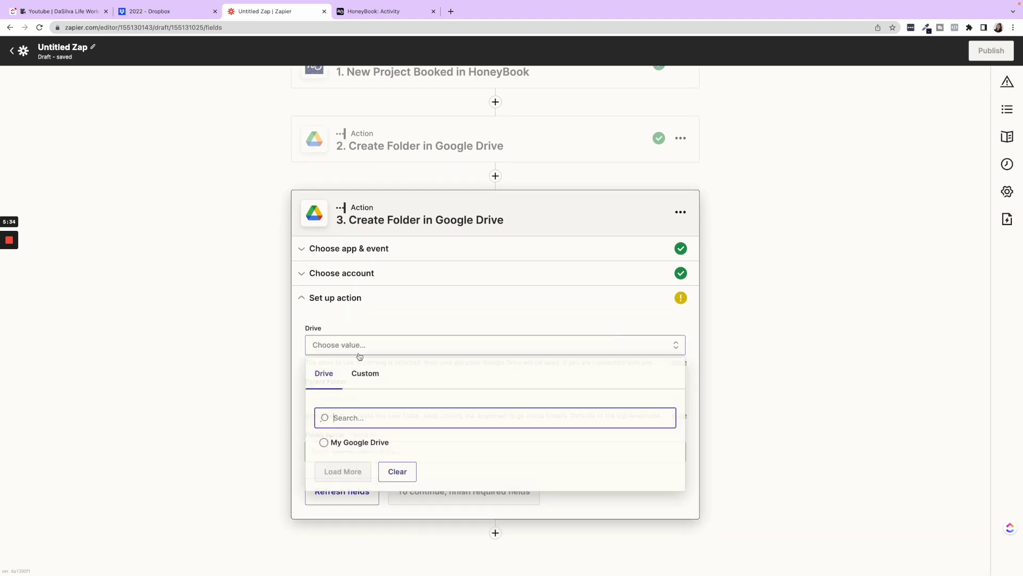
click(341, 441)
click(346, 403)
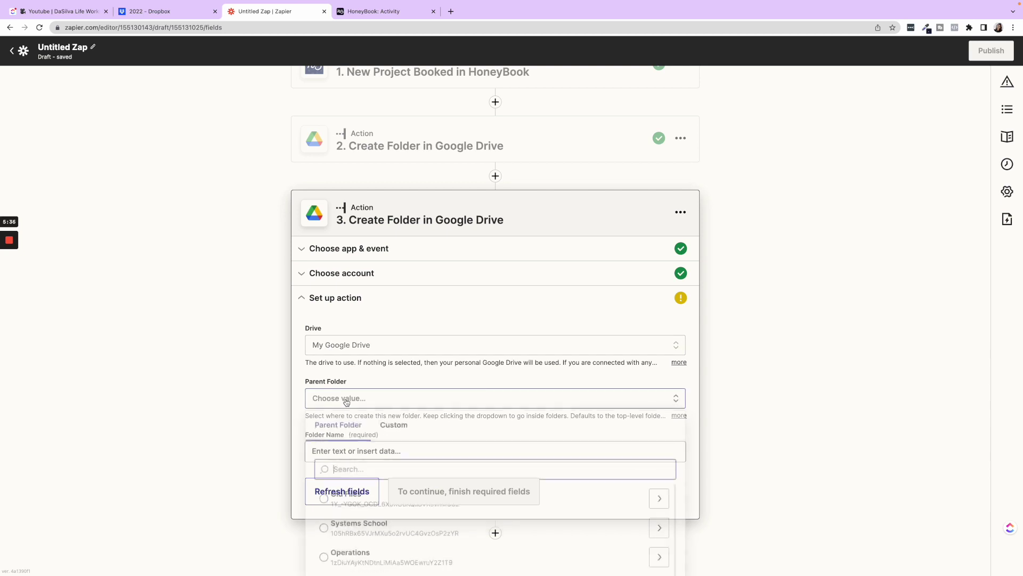
click(408, 340)
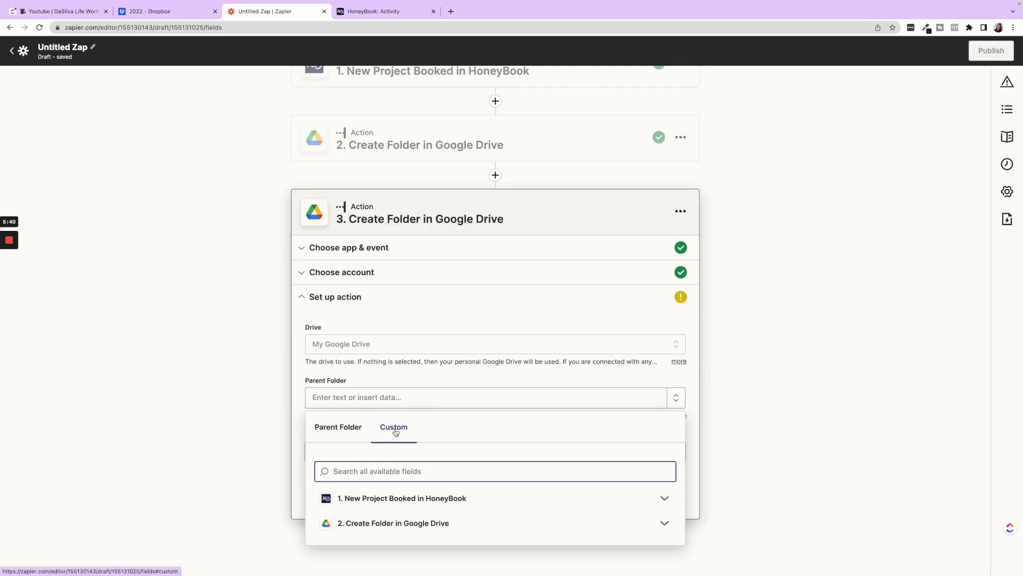
click(665, 524)
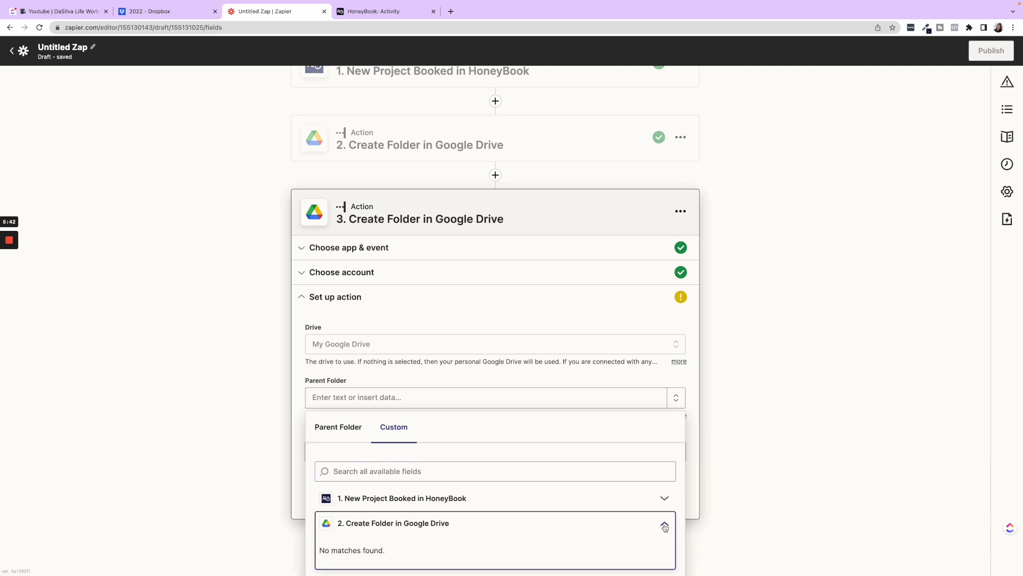
click(665, 526)
click(665, 526)
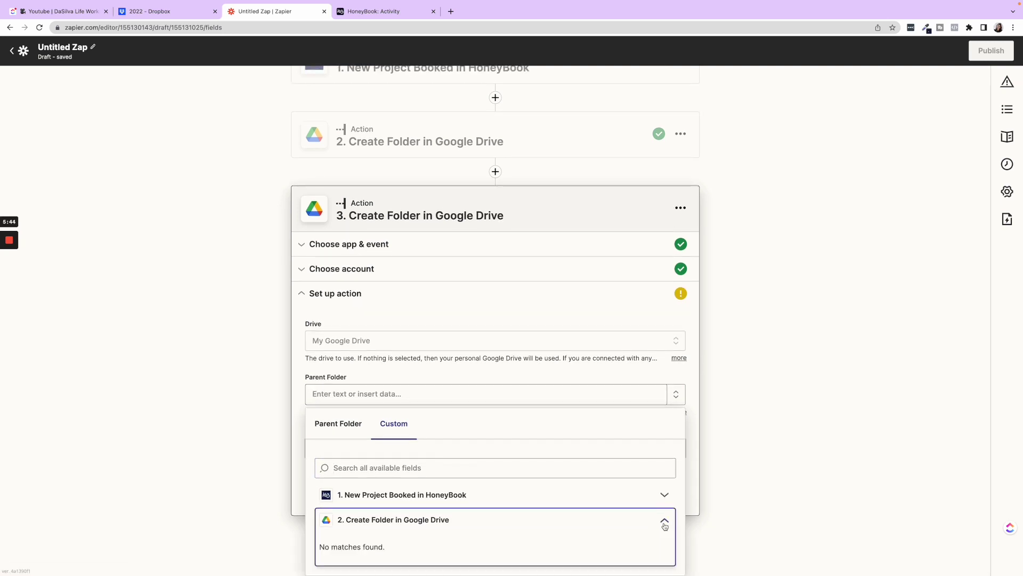
click(664, 524)
click(382, 529)
click(391, 525)
click(453, 501)
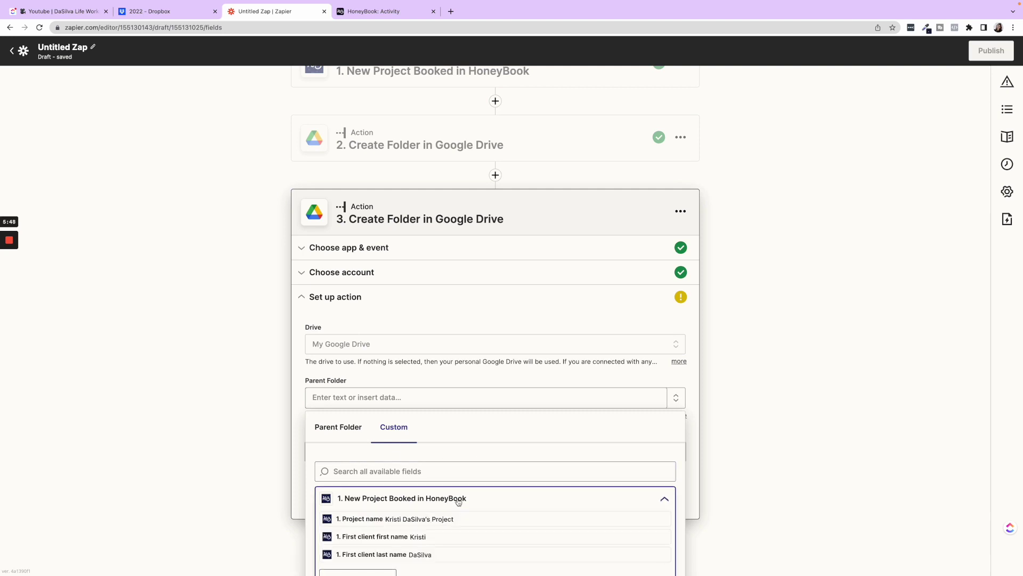
click(458, 501)
click(254, 452)
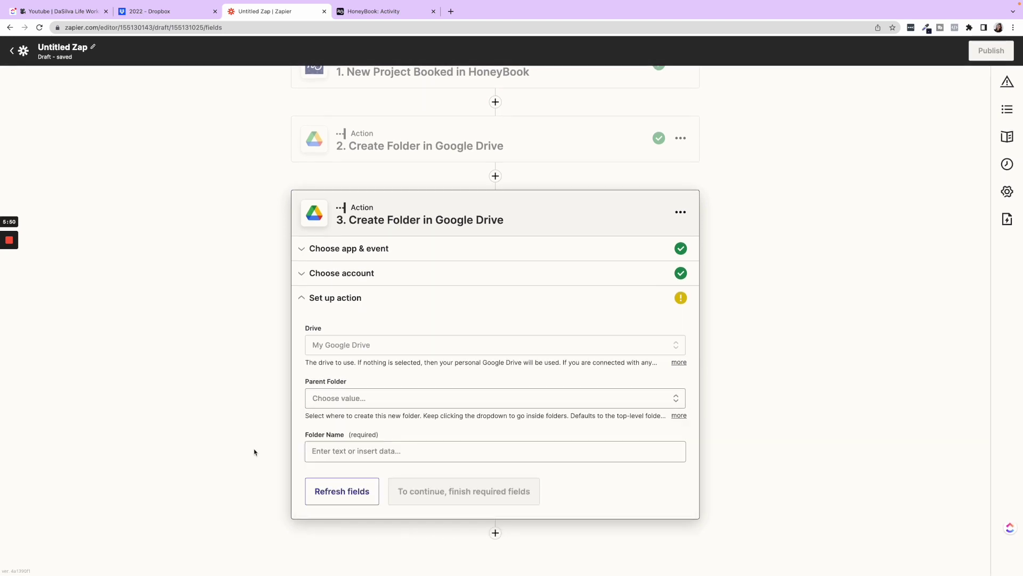
click(358, 398)
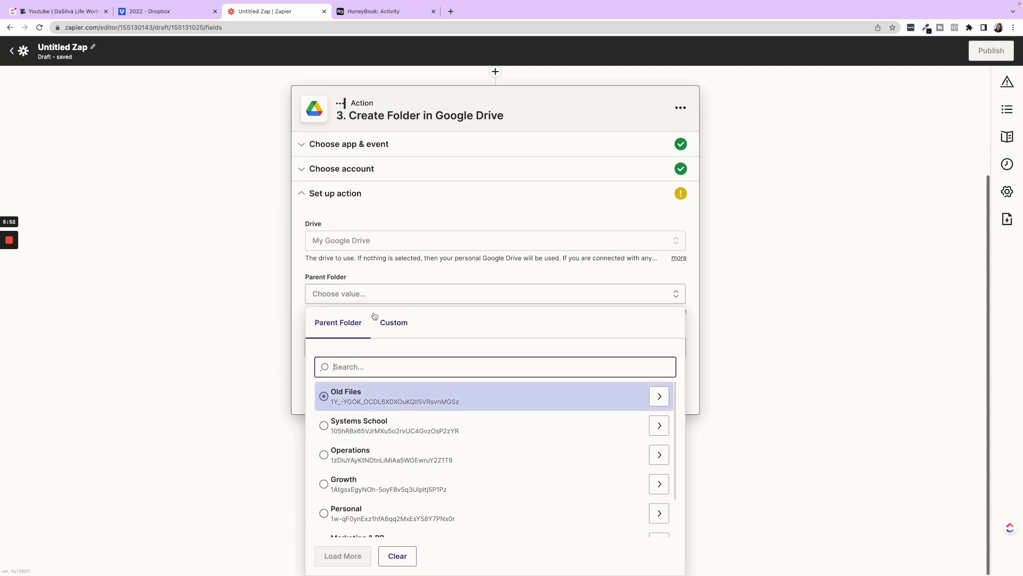
click(379, 320)
click(422, 523)
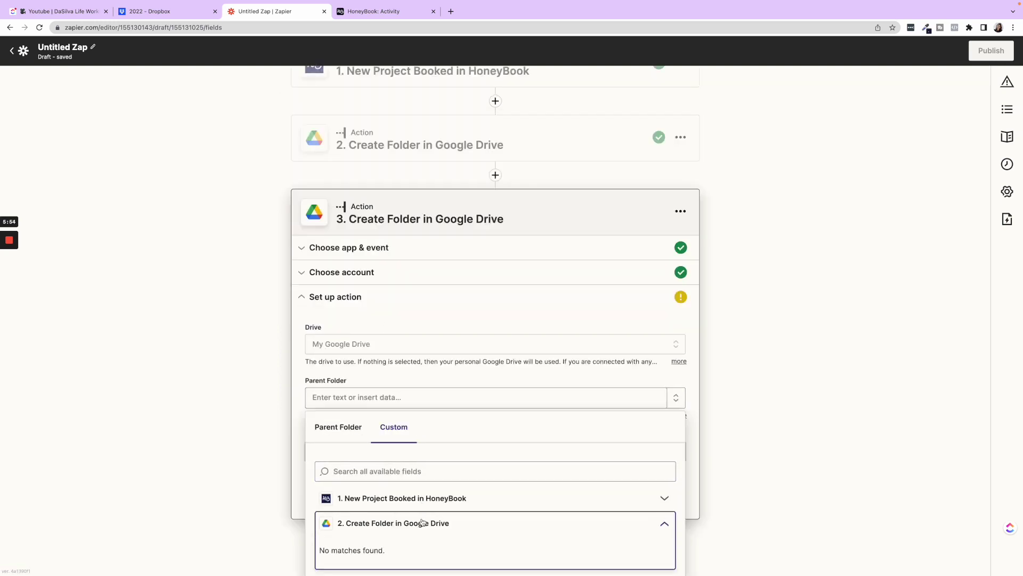
click(422, 522)
click(231, 196)
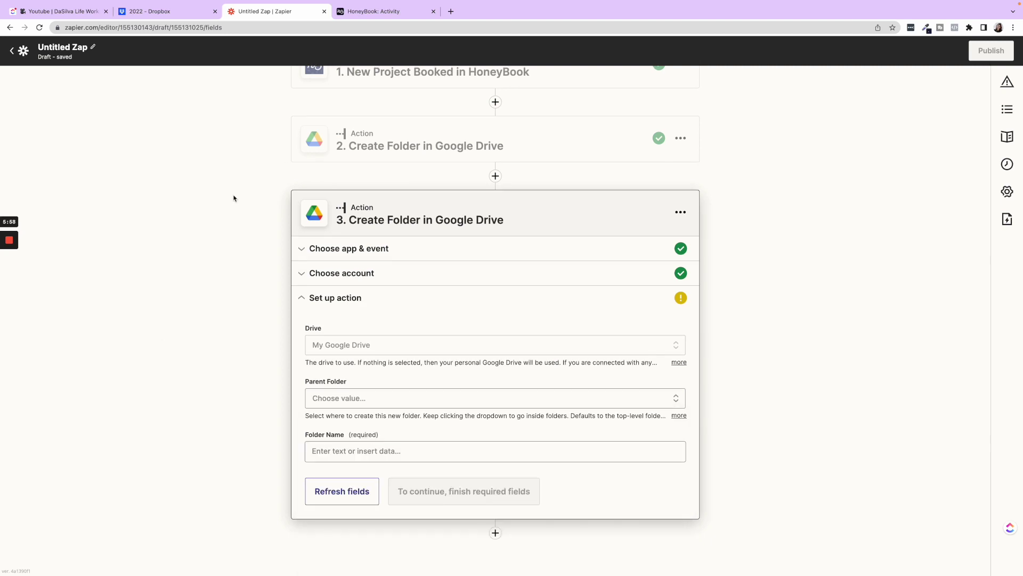
Run step 2's skipped test to create a sample client folder, then continue to step 3.
click(387, 157)
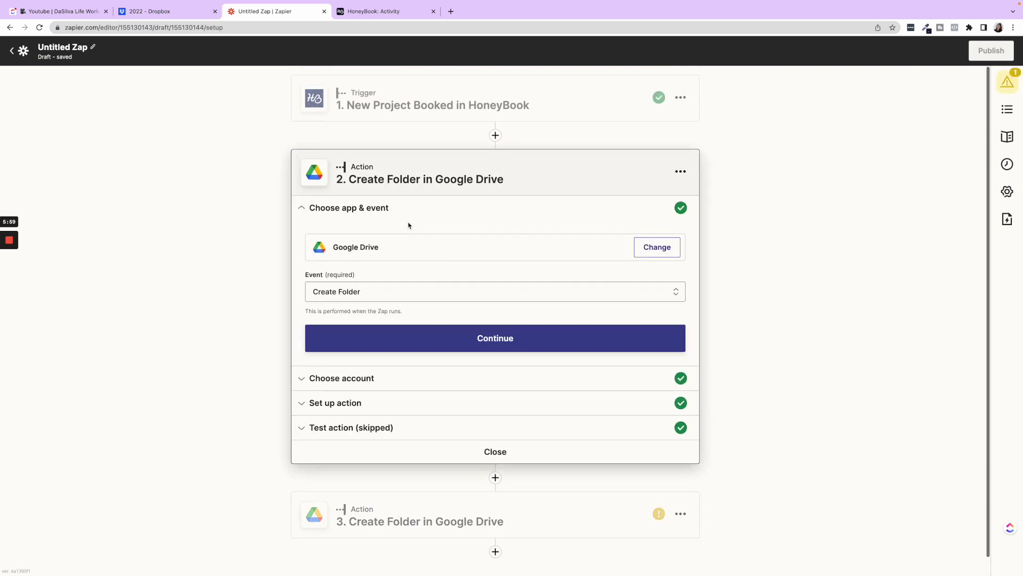
click(382, 428)
click(481, 407)
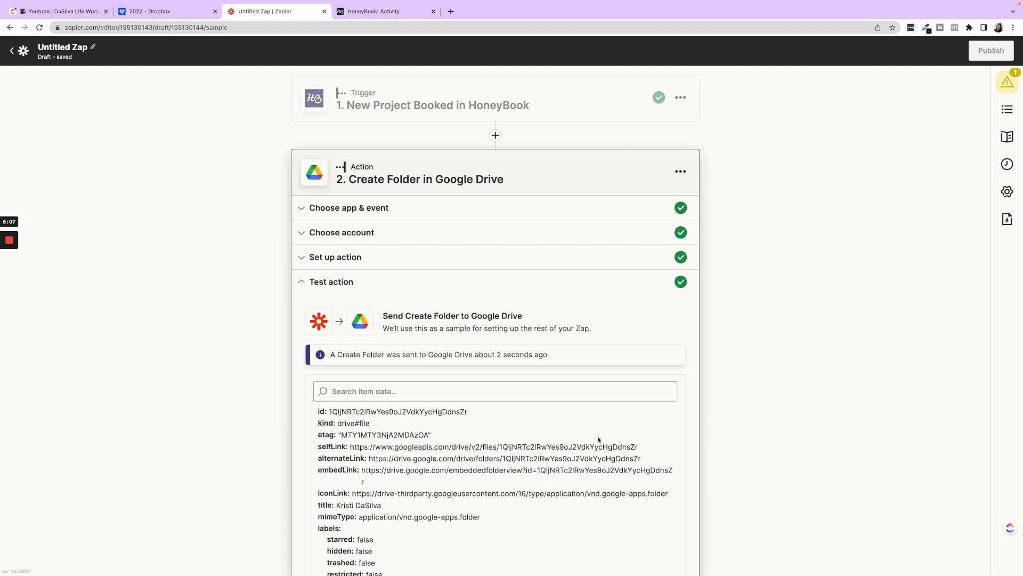
scroll(581, 437, down, 7)
scroll(752, 447, down, 3)
scroll(757, 449, down, 2)
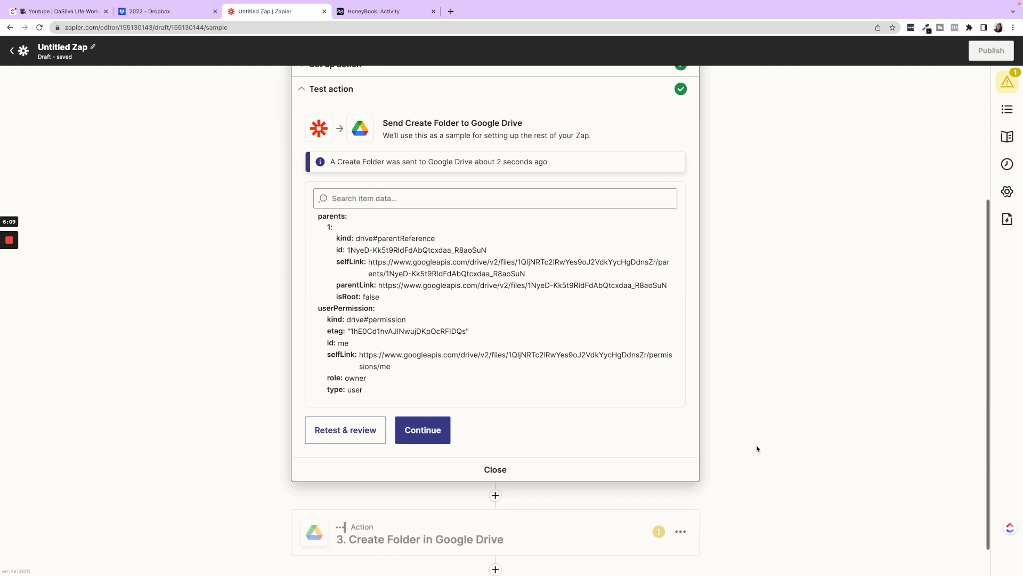
click(425, 432)
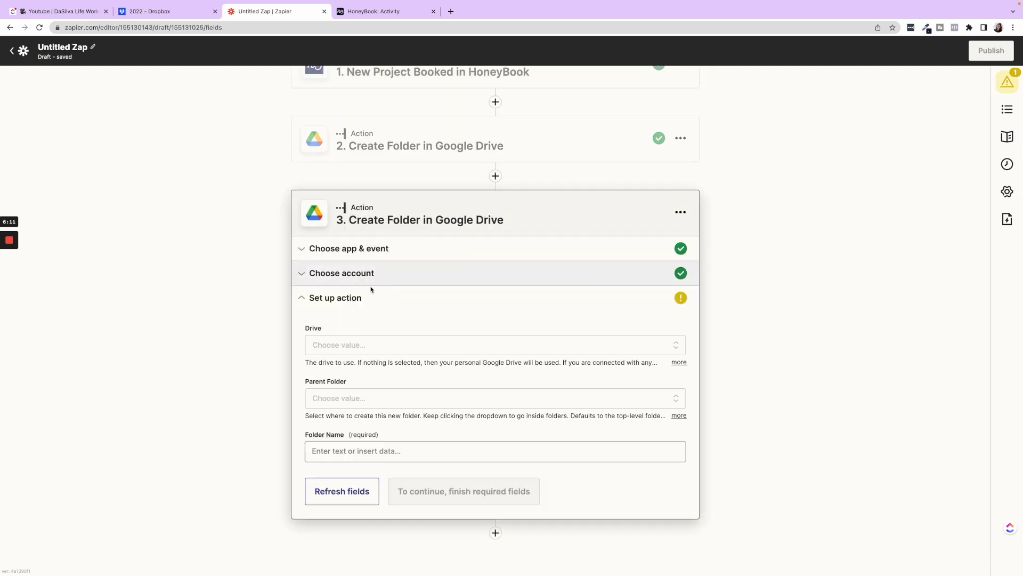
Use My Google Drive and set the parent folder to step 2's folder Title.
click(345, 352)
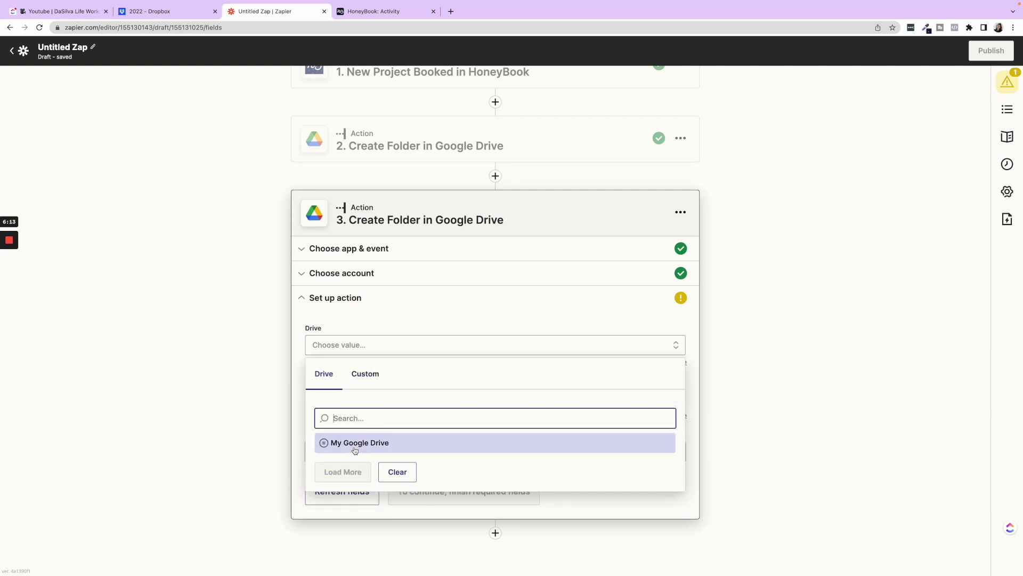
click(352, 444)
click(347, 397)
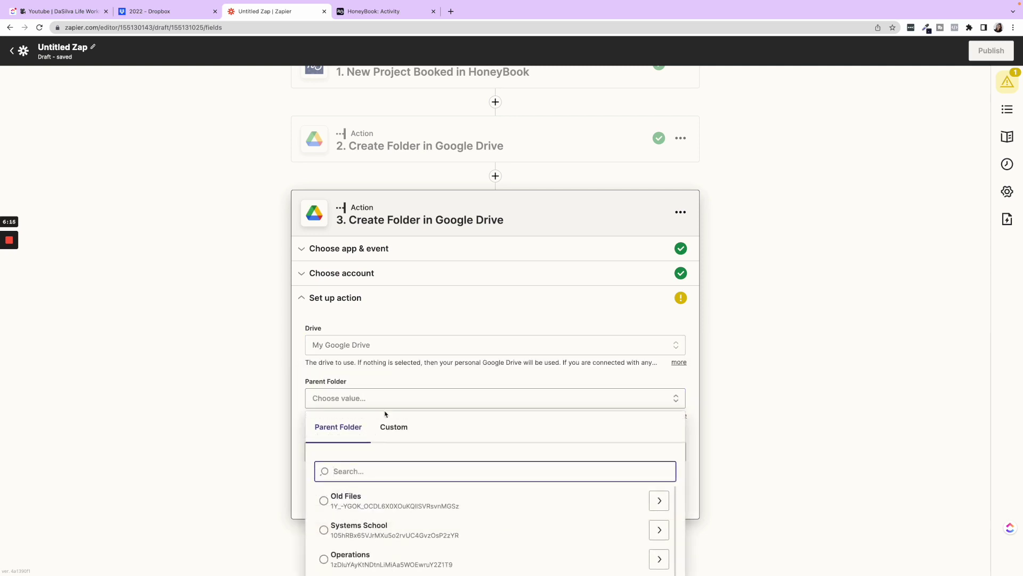
click(395, 322)
click(382, 518)
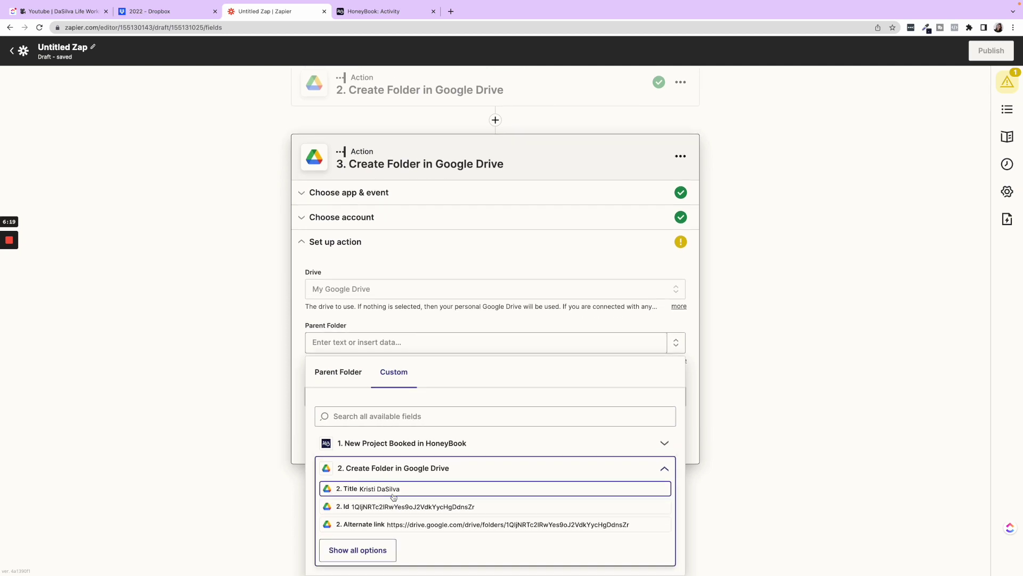
click(393, 496)
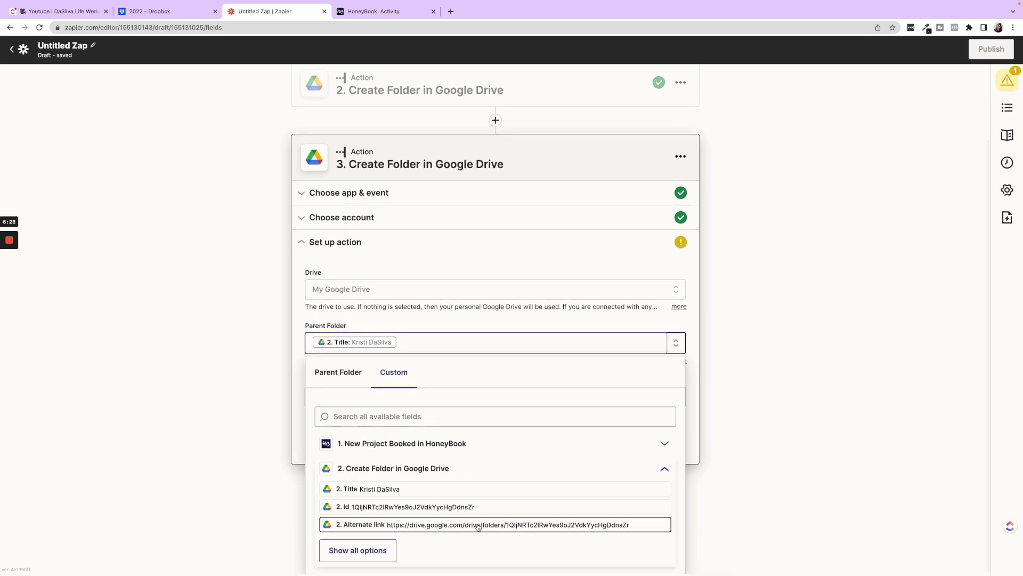
click(839, 434)
click(440, 399)
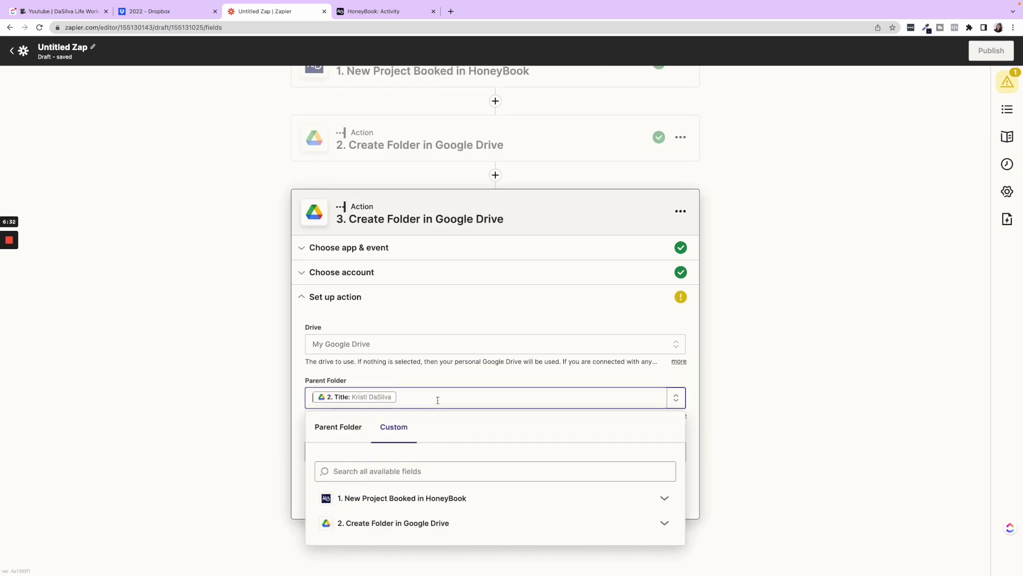
click(902, 393)
Enter 'Branding Files' as the new folder's name.
click(419, 452)
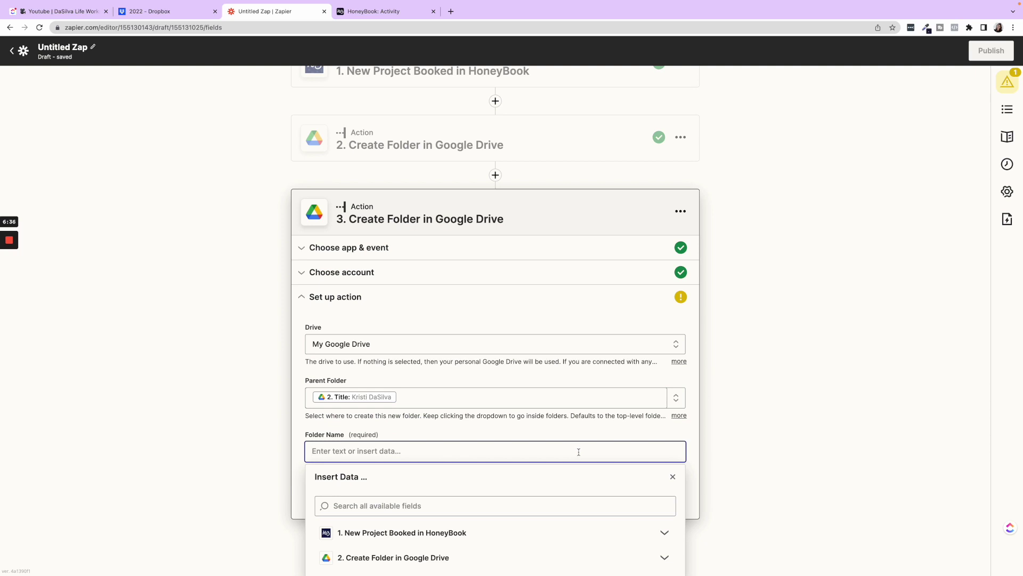
text(Branding Files)
click(925, 436)
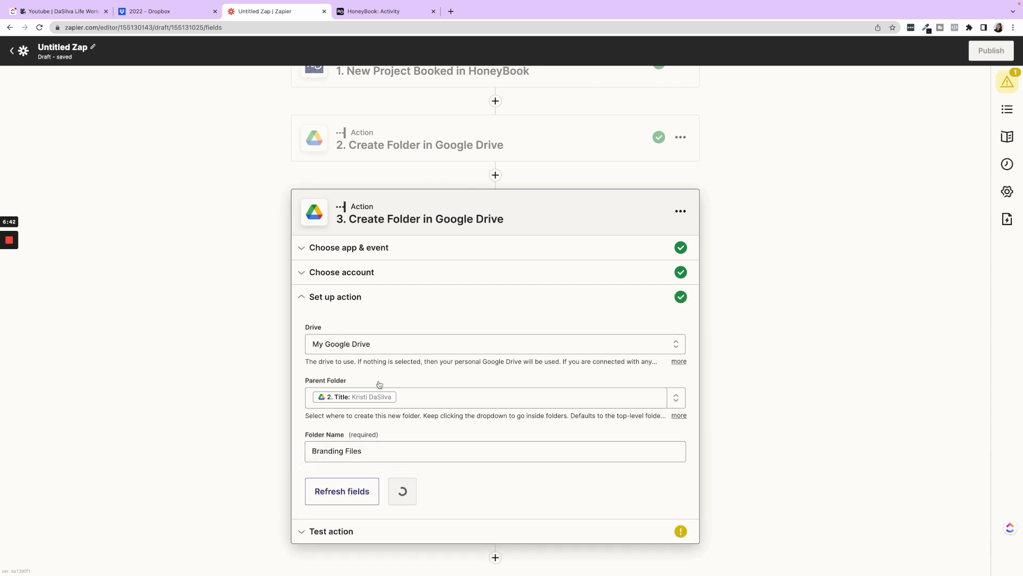
click(374, 451)
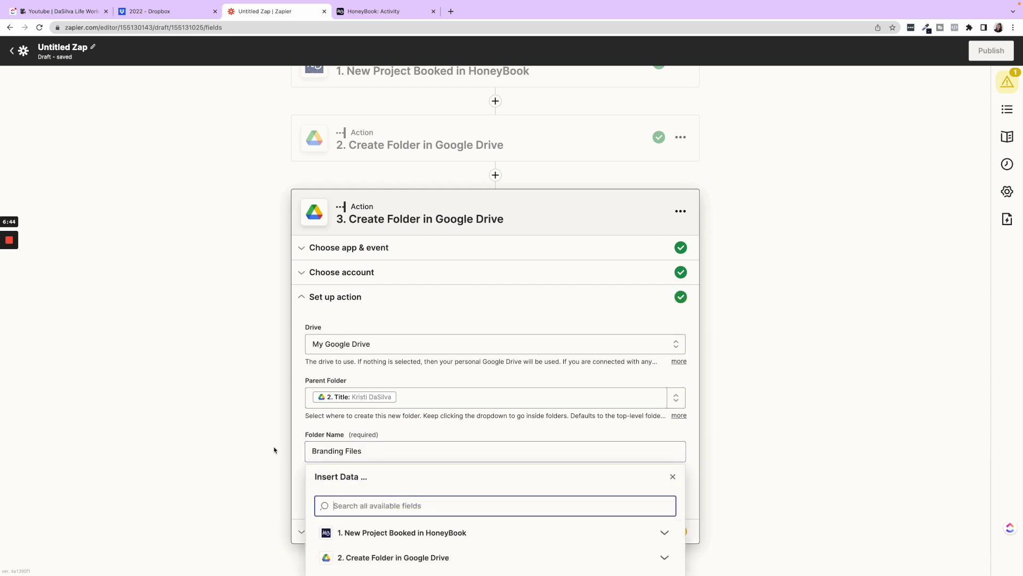
click(267, 440)
Test the Branding Files step, which fails with 'File not found', then reopen step 2.
click(411, 493)
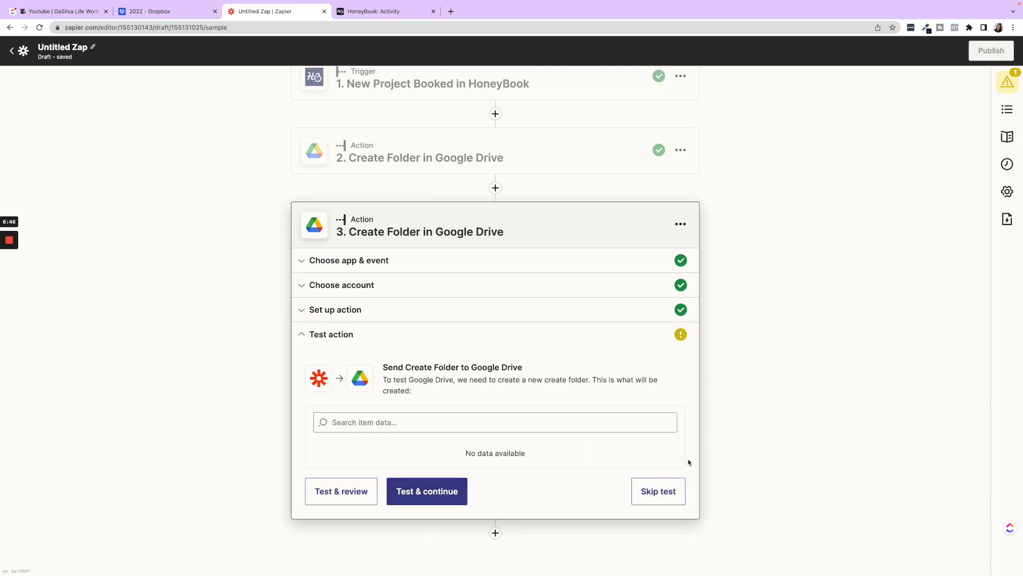
click(411, 495)
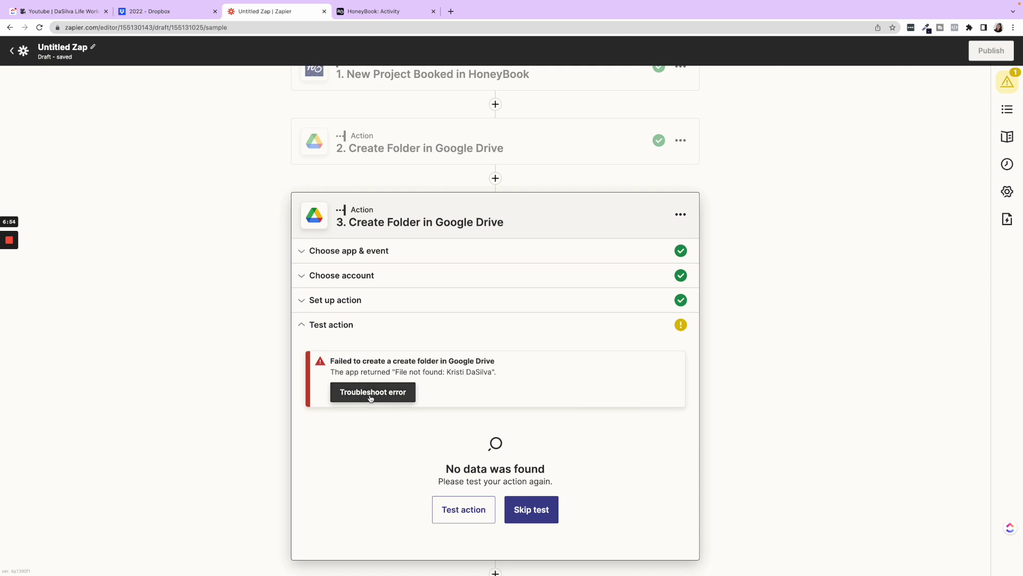
click(407, 154)
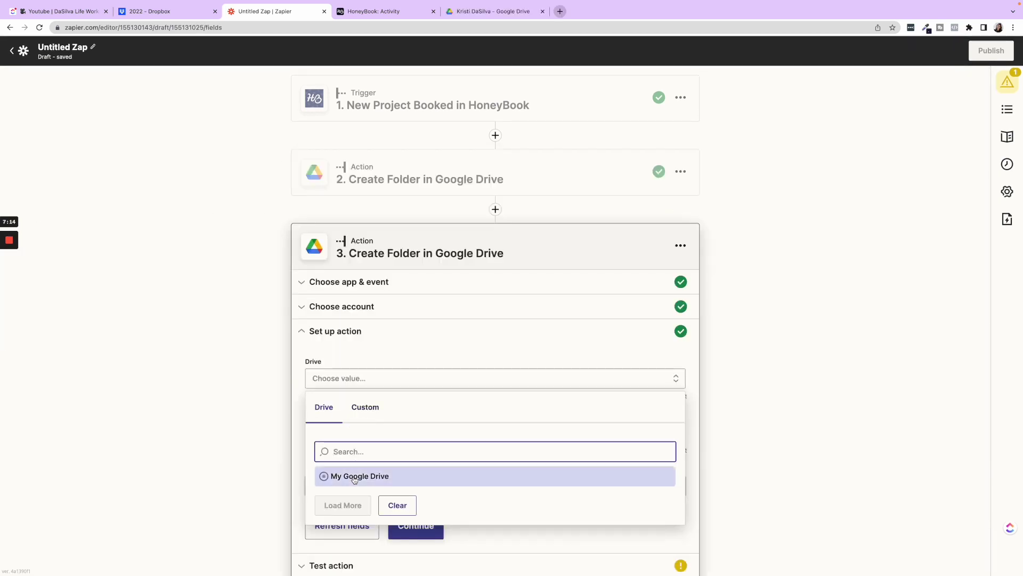
Replace step 3's parent folder with step 2's folder Id on My Google Drive.
click(373, 475)
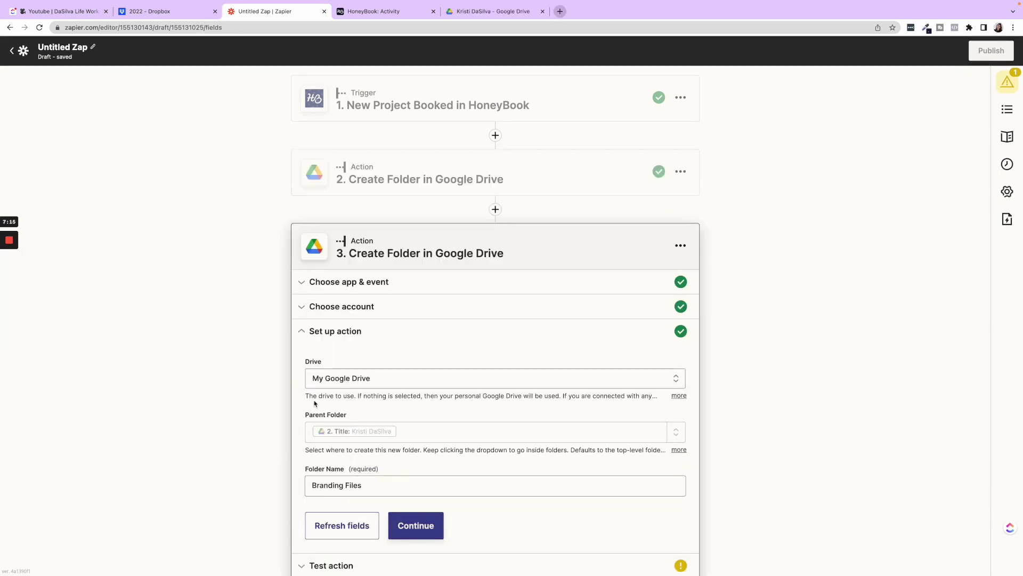
click(419, 433)
key(BackSpace)
scroll(420, 432, down, 1)
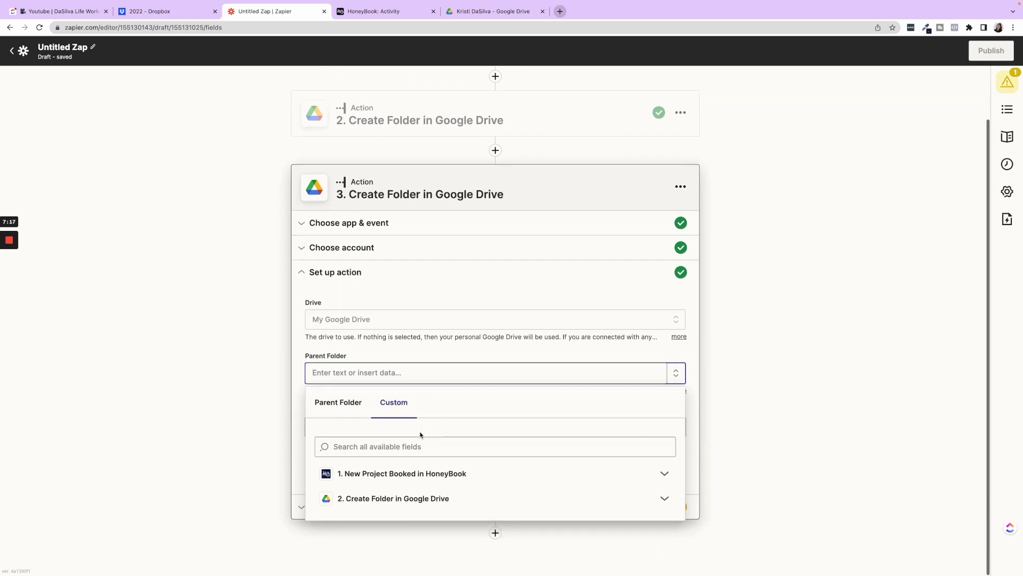
click(410, 504)
scroll(410, 504, down, 1)
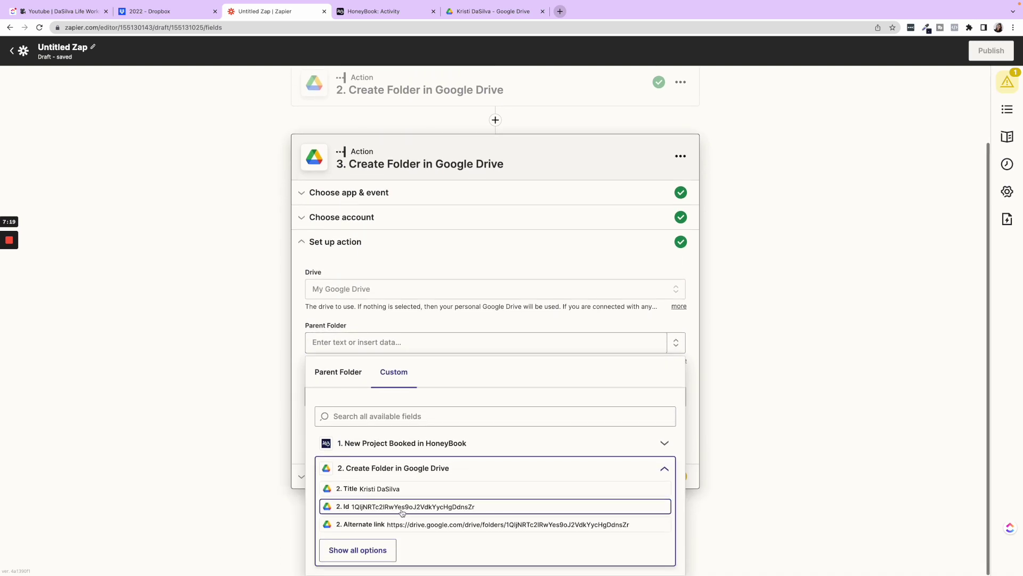
click(454, 505)
click(767, 440)
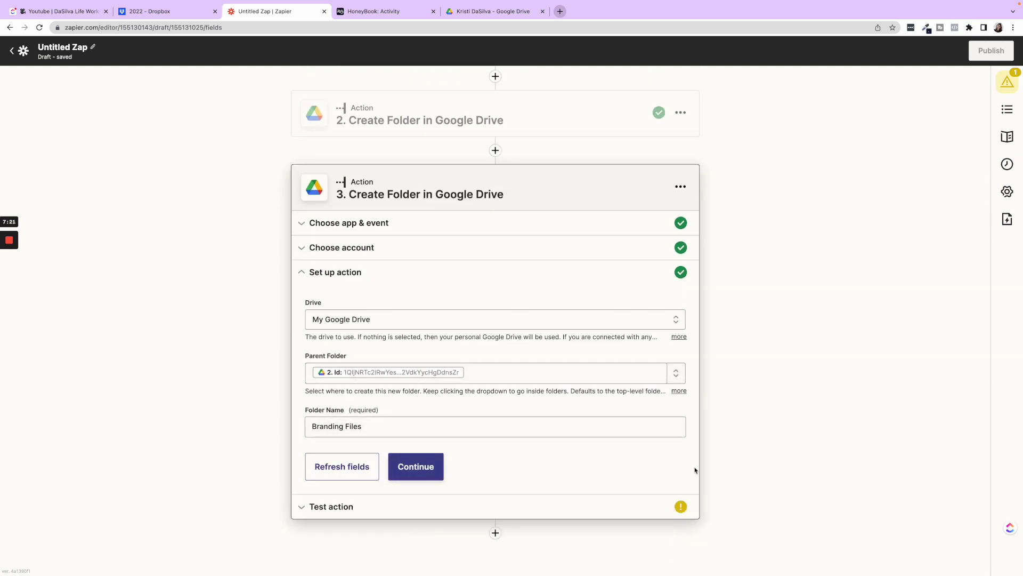
Retest the Branding Files step successfully and switch to the Google Drive tab to verify.
click(440, 470)
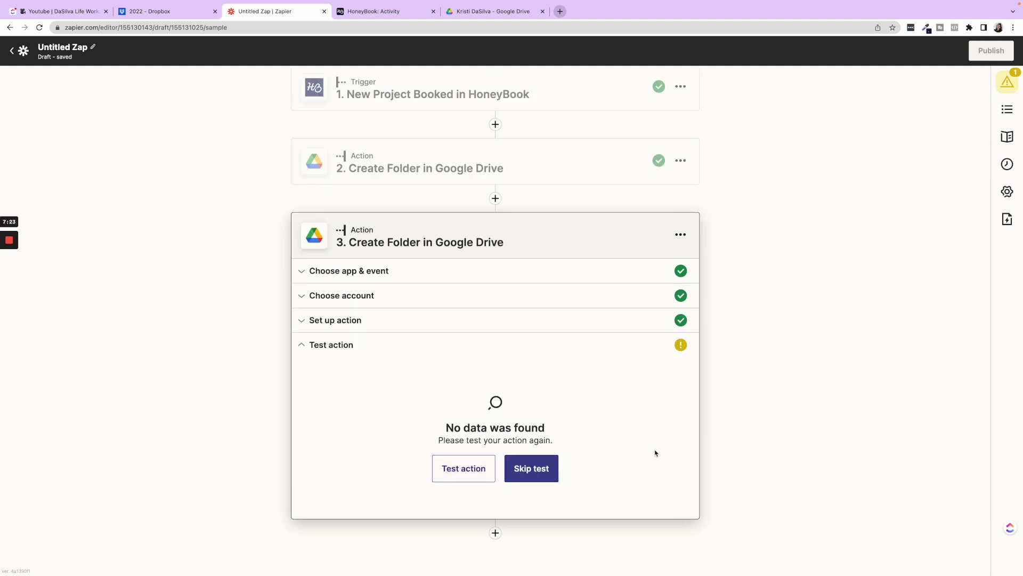
click(463, 468)
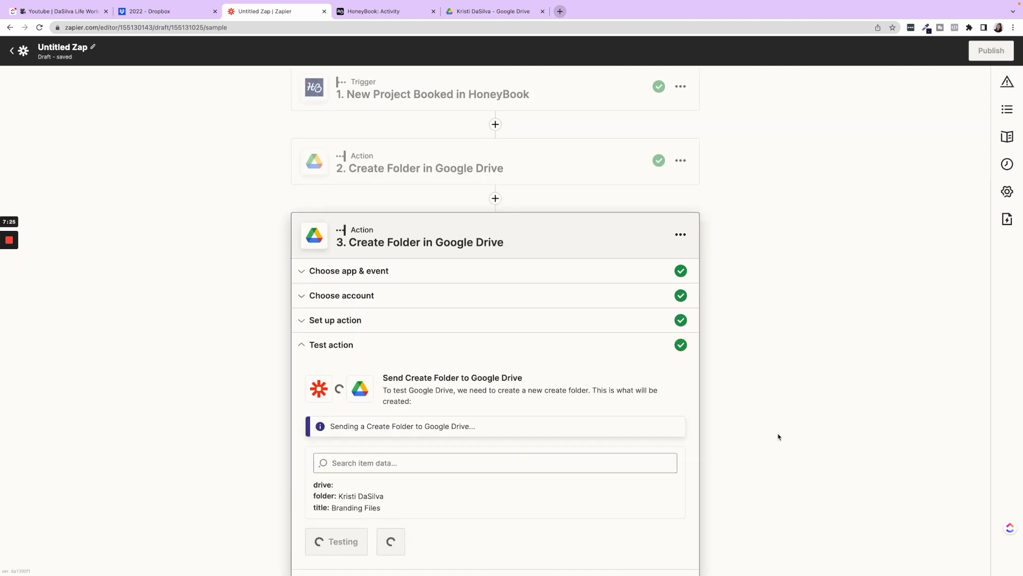
scroll(746, 435, down, 1)
scroll(708, 432, down, 2)
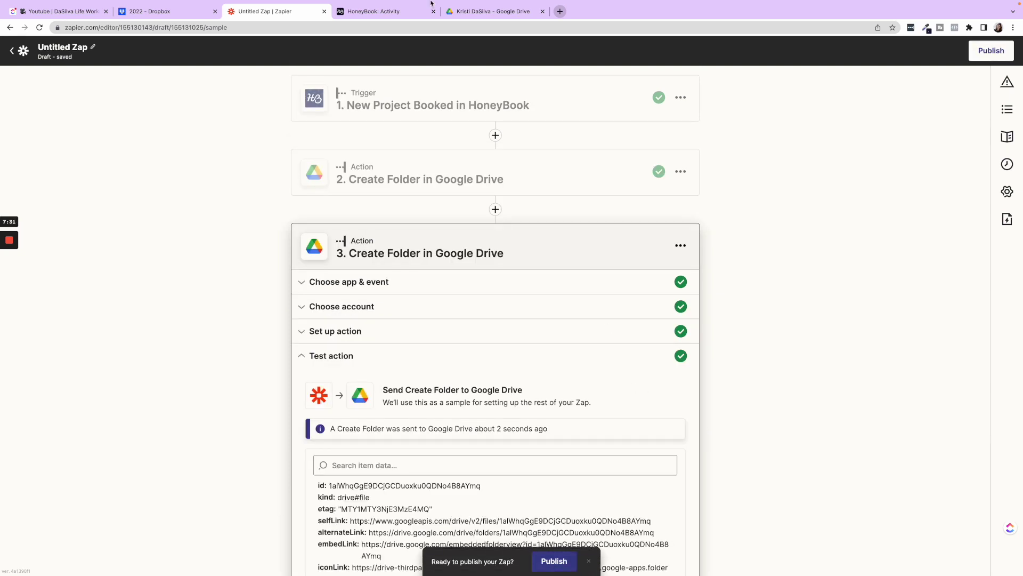
click(469, 34)
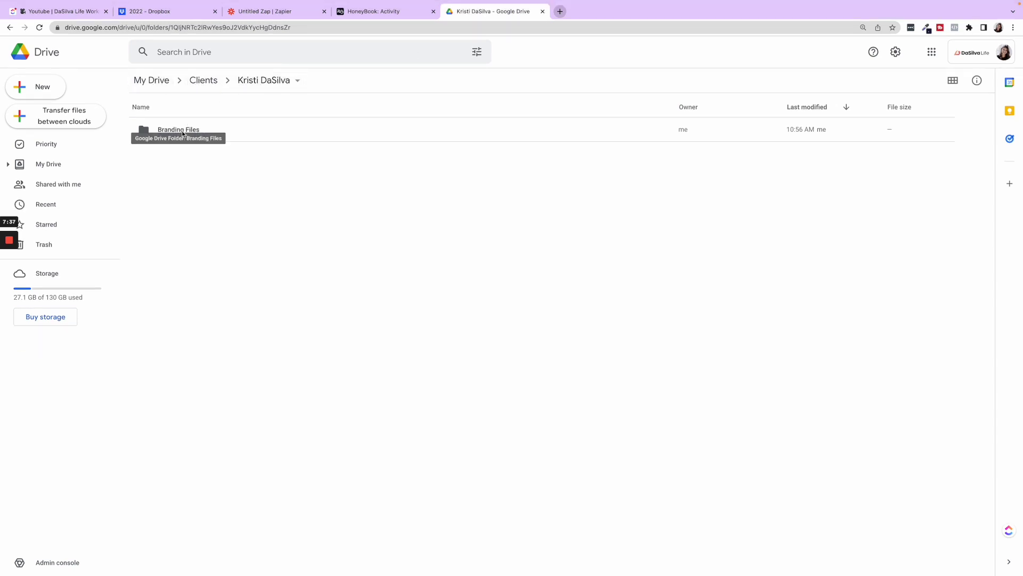
Glance at the HoneyBook tab, then return to Zapier and close step 3's editor.
click(399, 15)
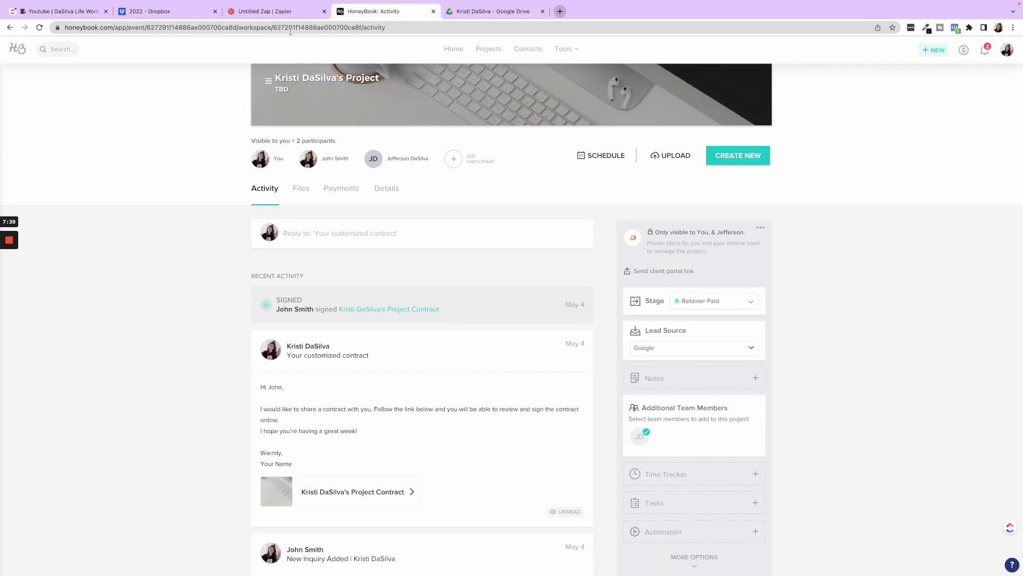
click(285, 12)
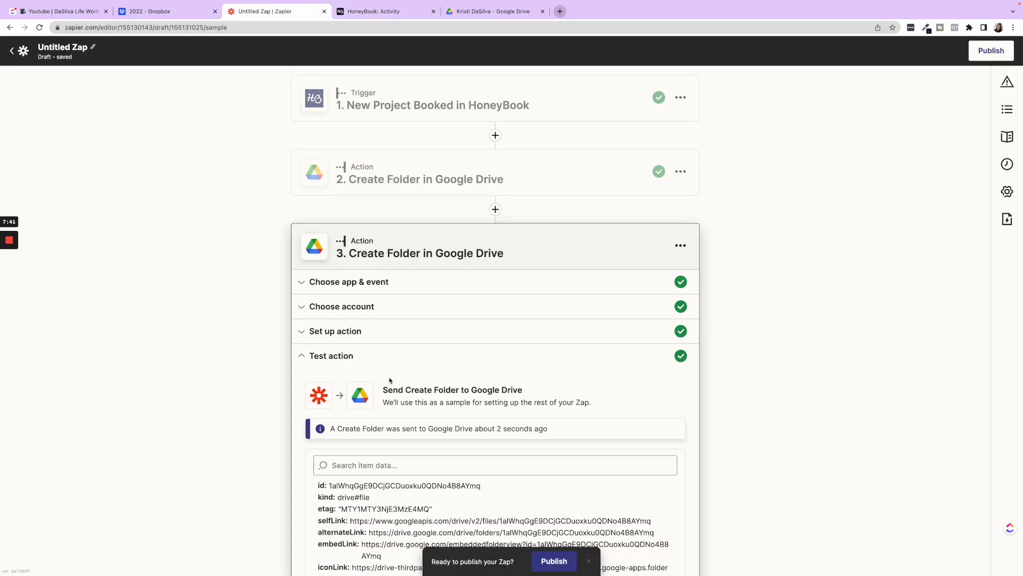
scroll(391, 382, down, 4)
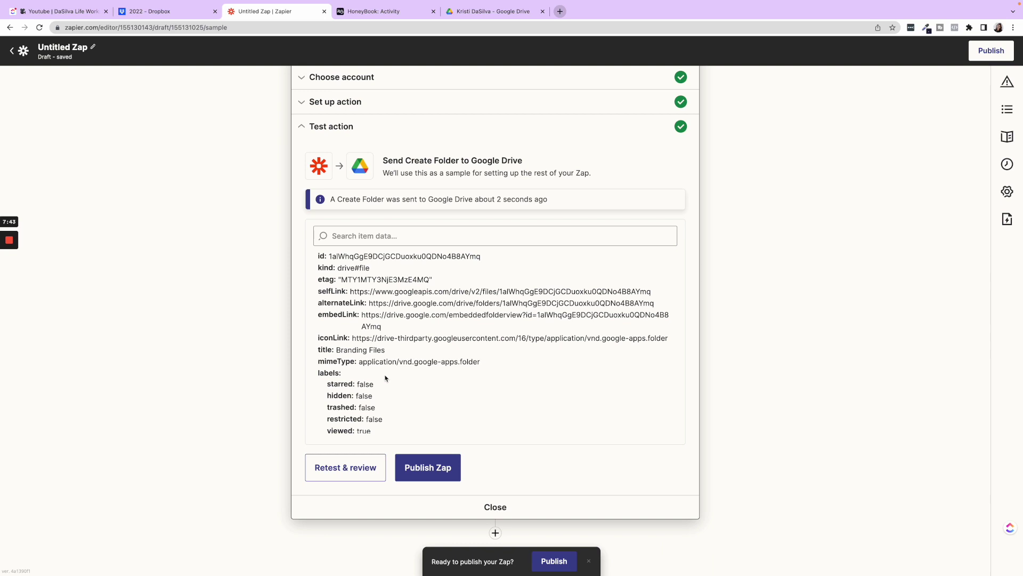
click(501, 509)
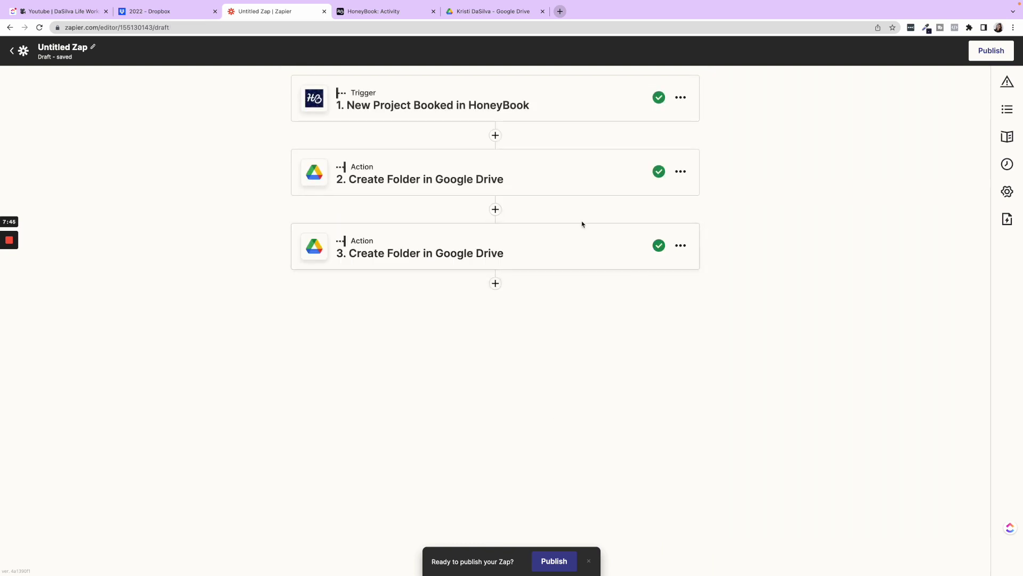
Open and dismiss step 3's options menu twice without changing anything.
click(678, 245)
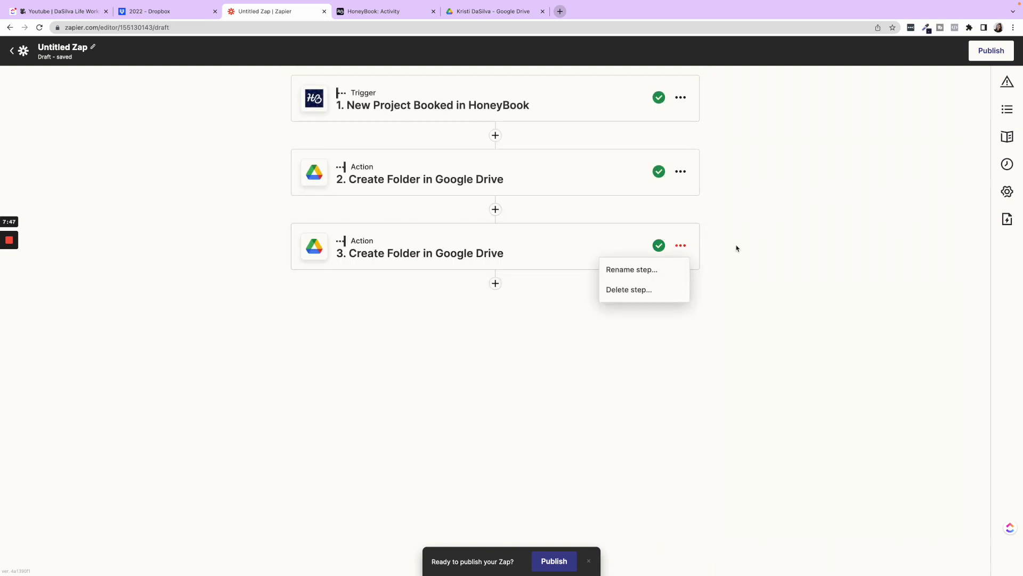
click(484, 292)
click(680, 246)
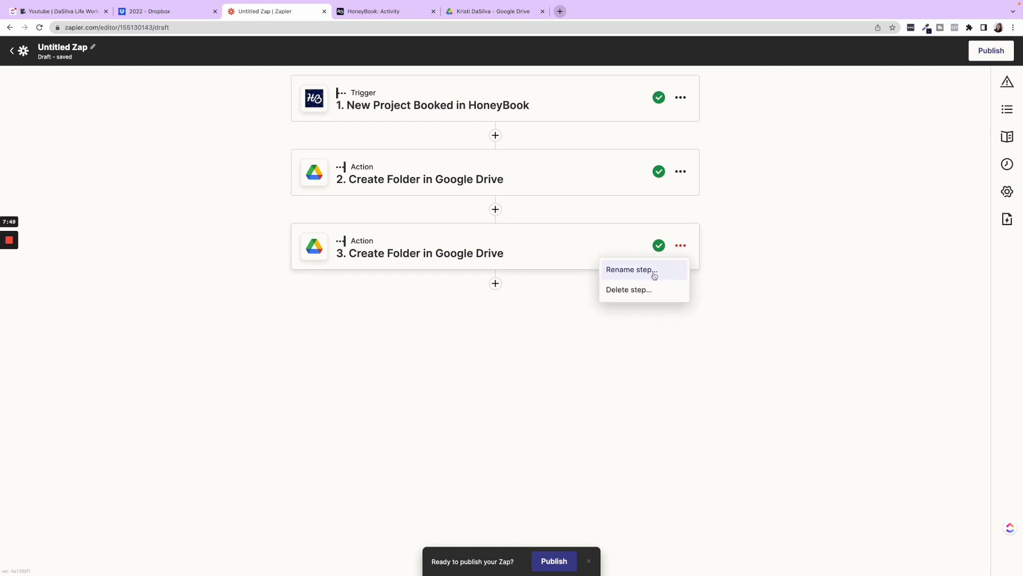
click(504, 282)
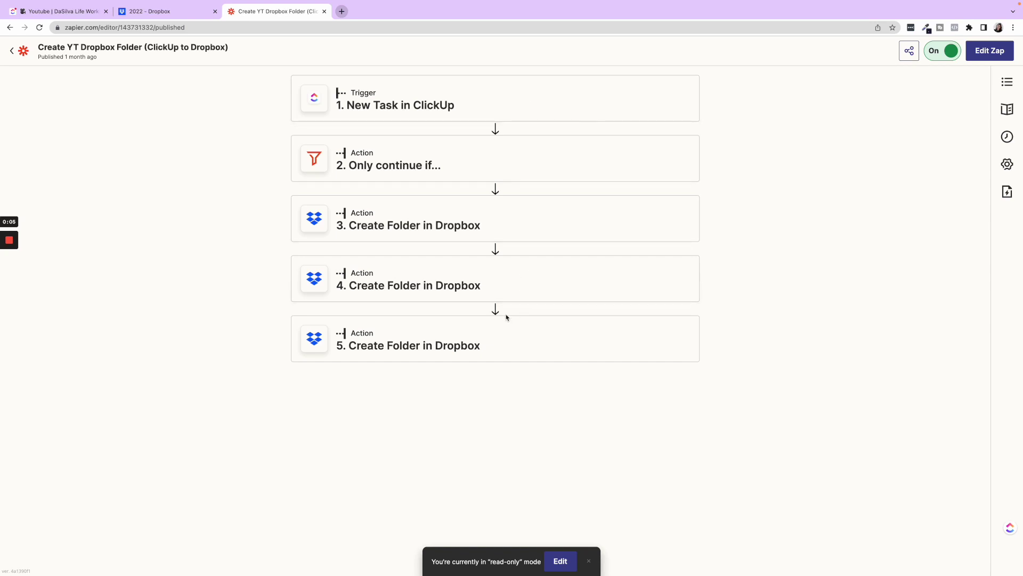
Review the New Task in ClickUp trigger for the Marketing & PR Youtube list, then step 2's filter.
click(426, 104)
scroll(622, 220, down, 2)
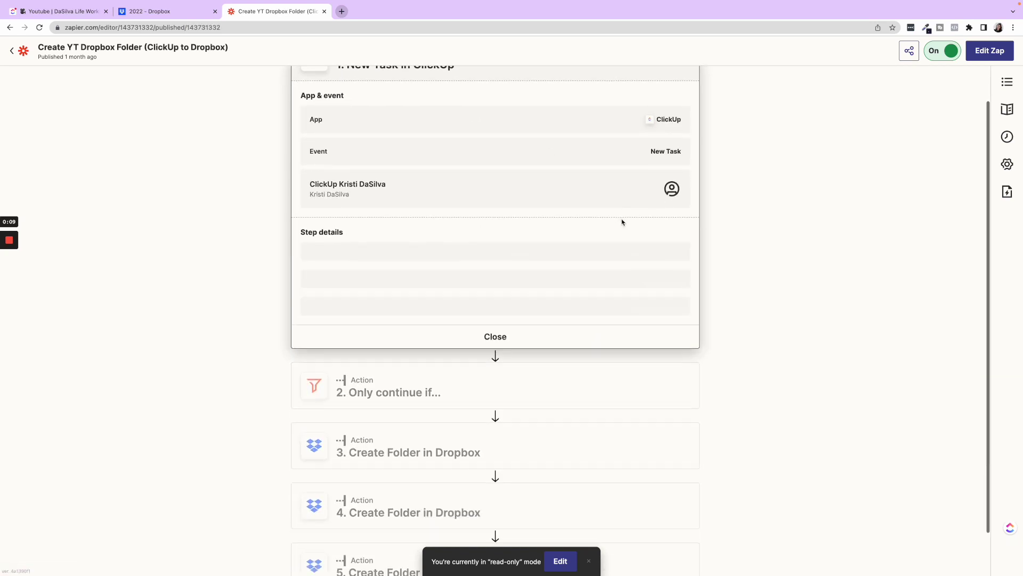
scroll(622, 220, up, 2)
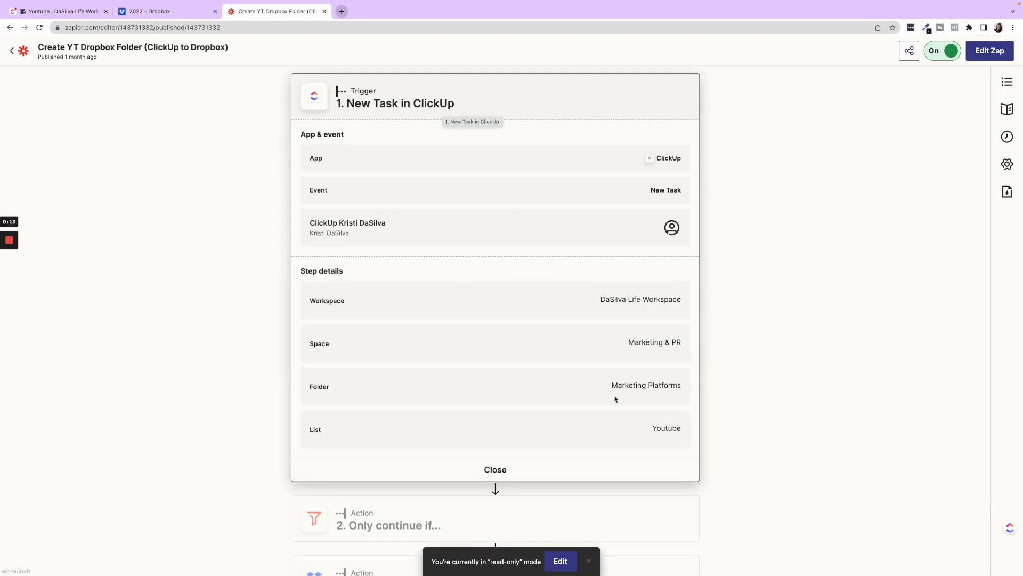
scroll(689, 304, up, 1)
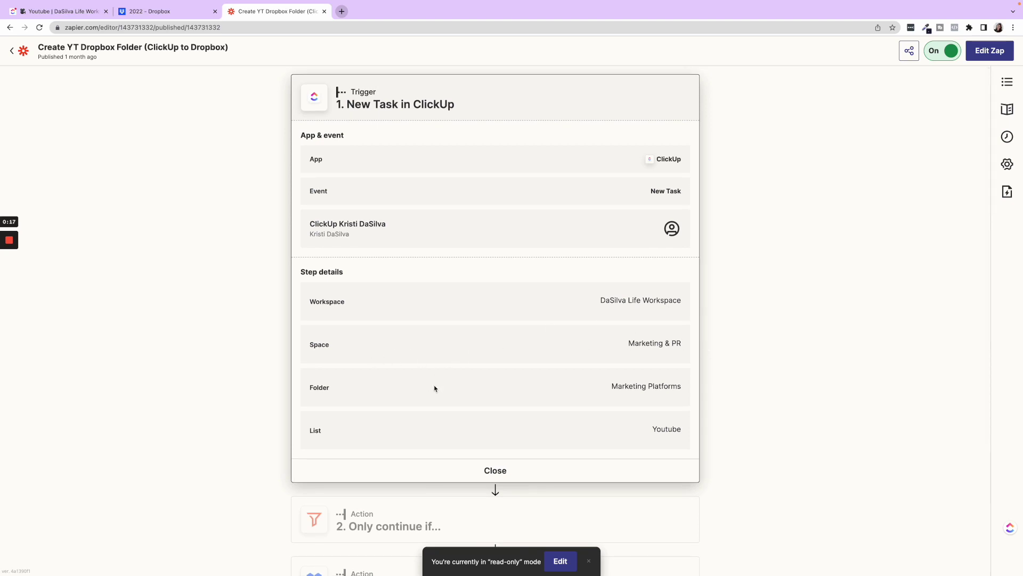
scroll(686, 392, down, 1)
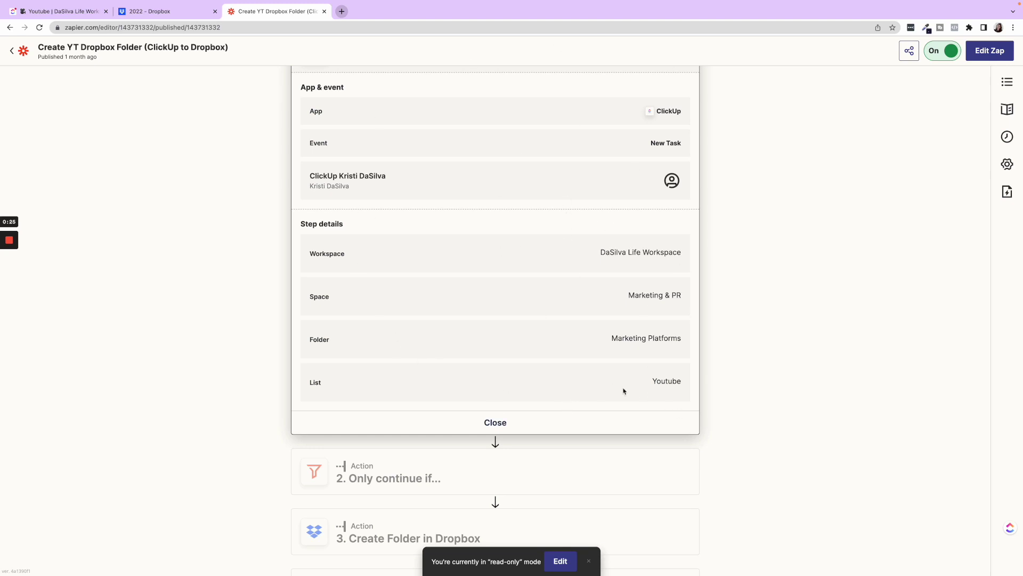
scroll(771, 368, down, 3)
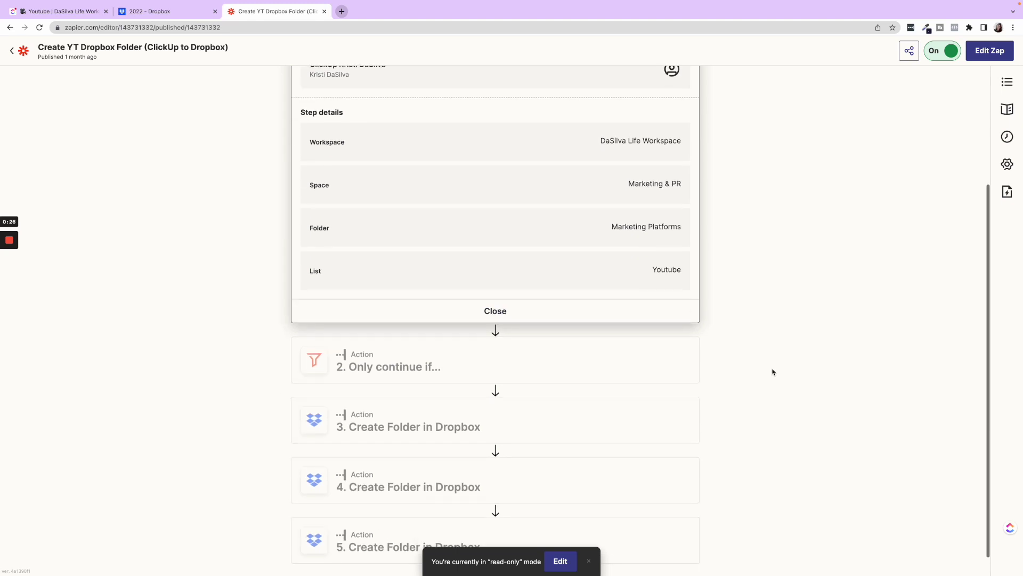
click(395, 374)
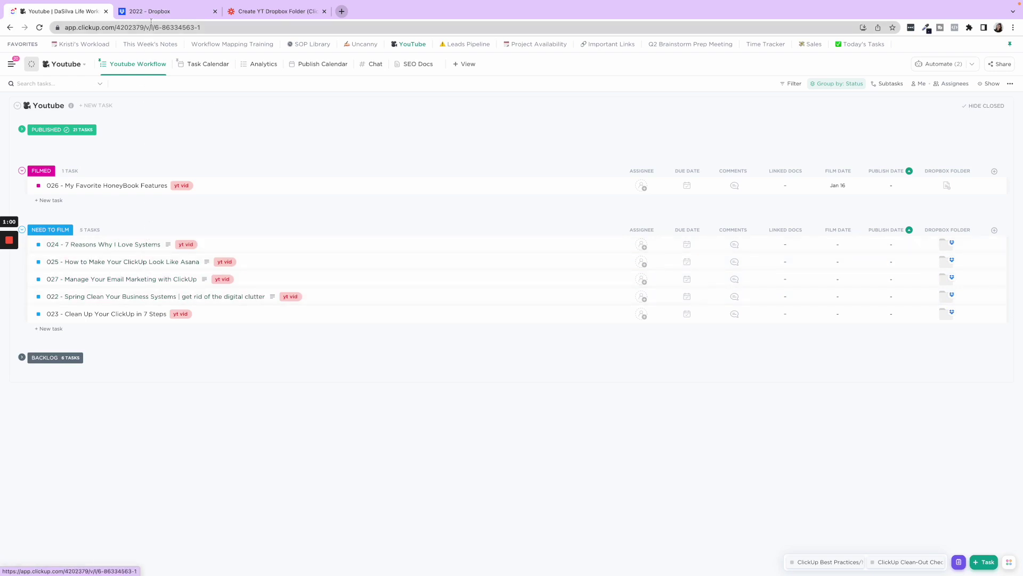
Return to the Dropbox folder Zap and inspect step 3's Dropbox folder path.
click(256, 13)
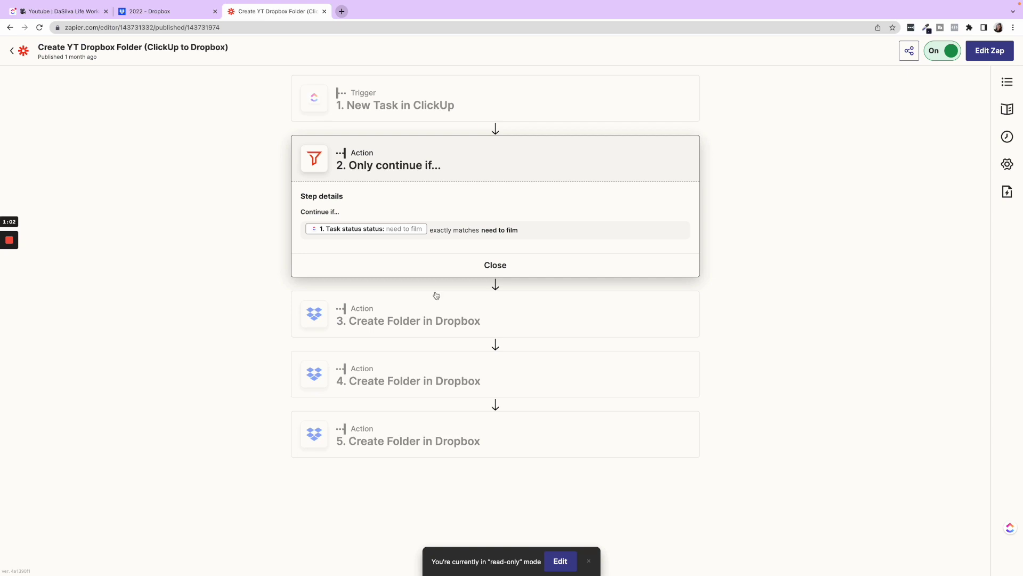
click(377, 313)
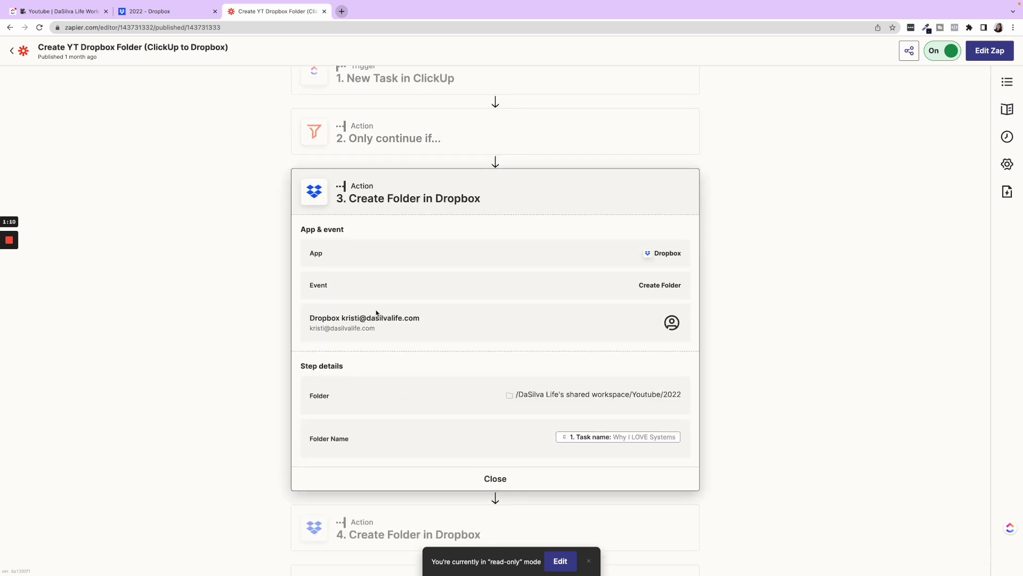
scroll(379, 198, down, 3)
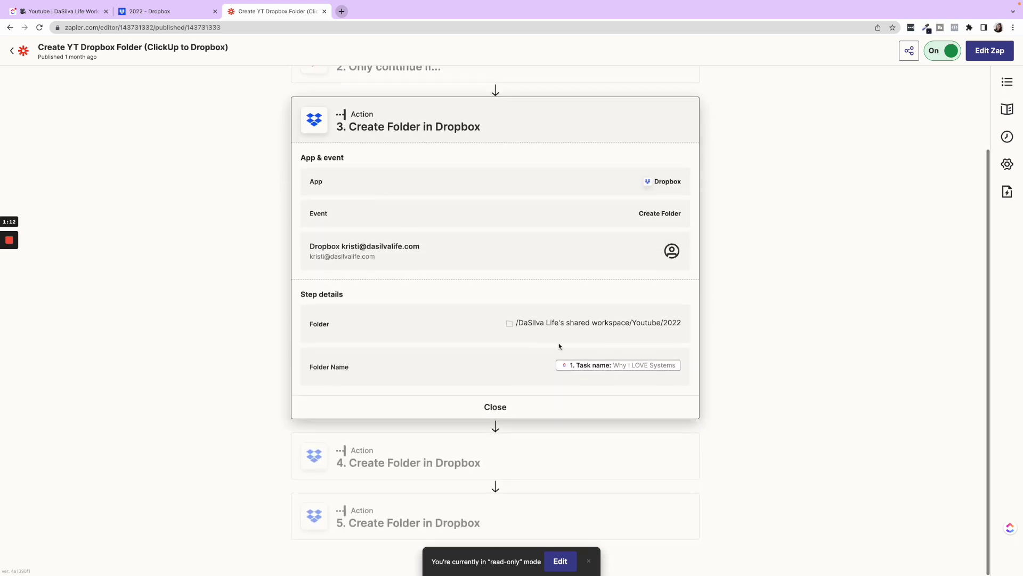
drag(567, 324, 687, 328)
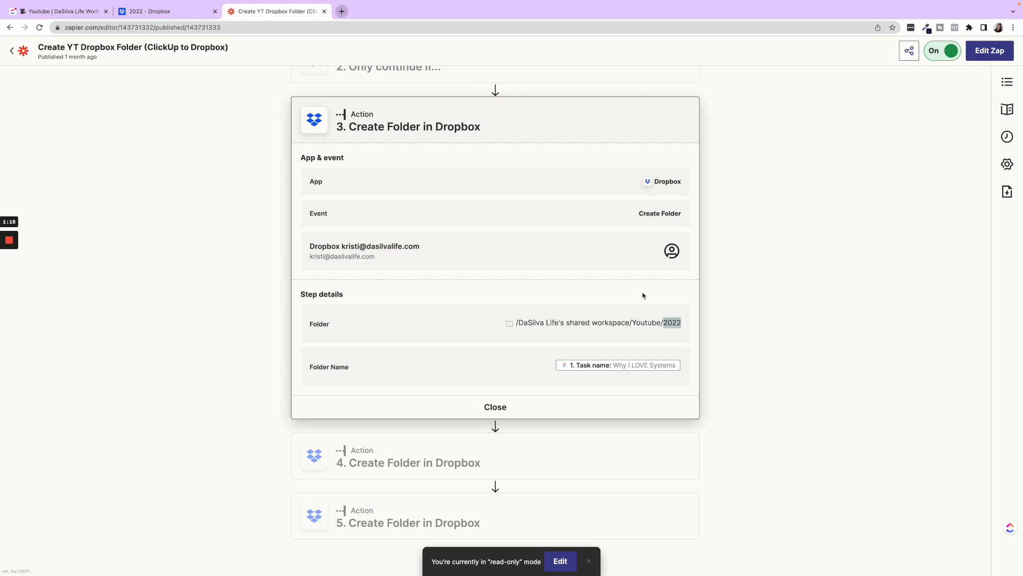
click(683, 334)
Expand steps 4 and 5, including the Images & Videos folder step, and put the Zap into editing.
click(471, 451)
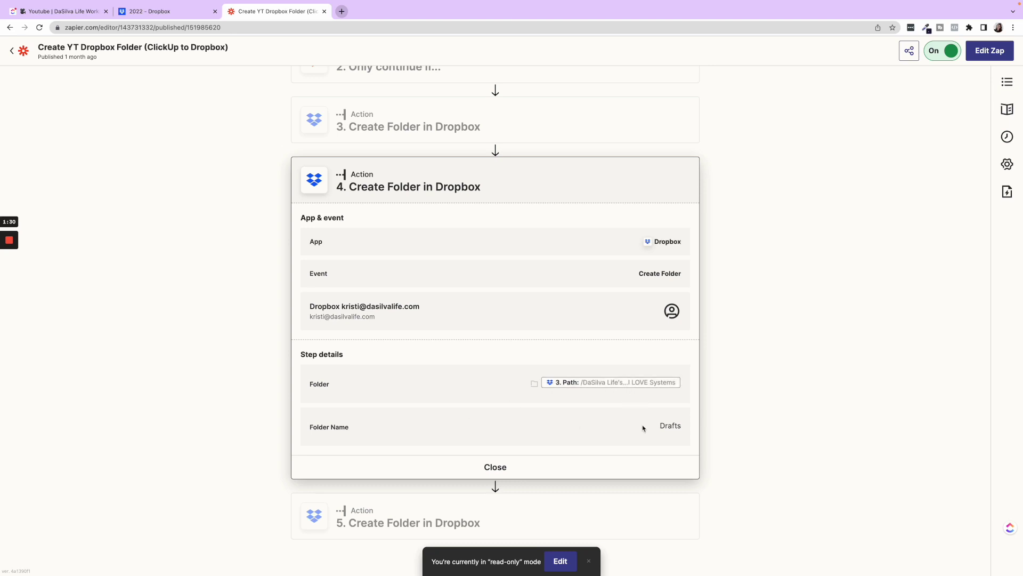
click(596, 523)
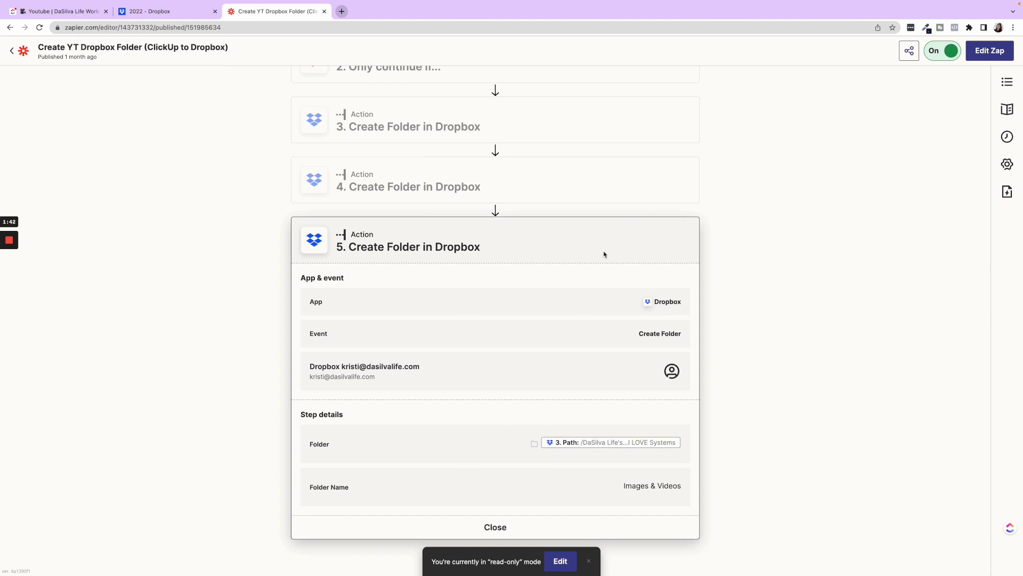
click(560, 561)
Confirm step 5's Folder setting is filled from step 3's Dropbox folder path.
click(362, 501)
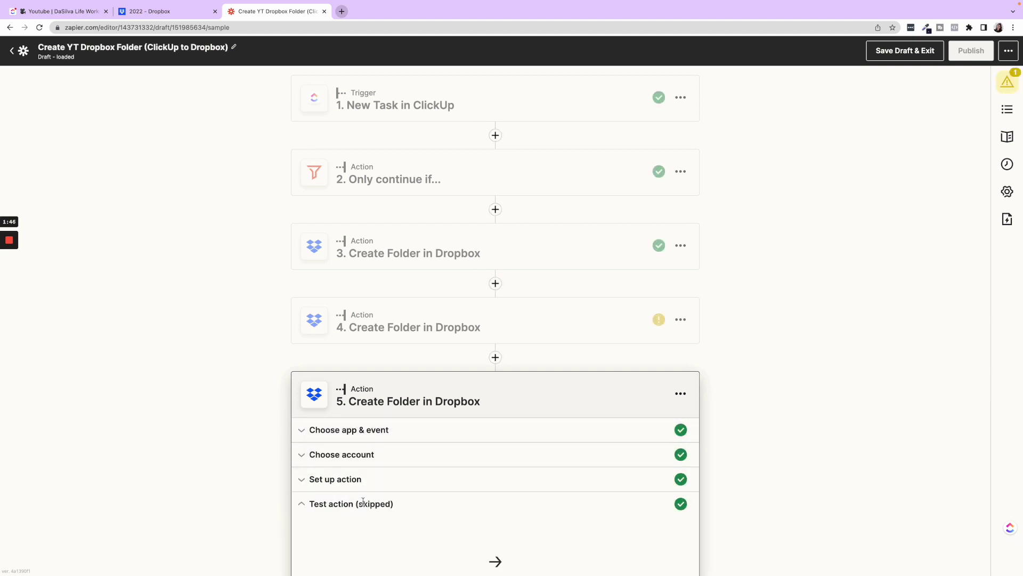
scroll(367, 482, down, 3)
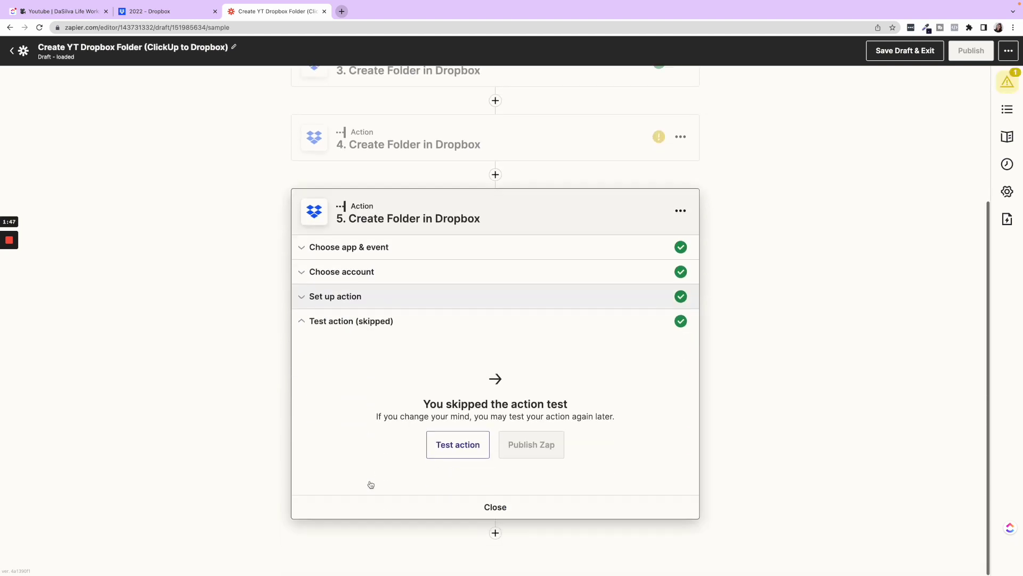
click(354, 295)
click(466, 347)
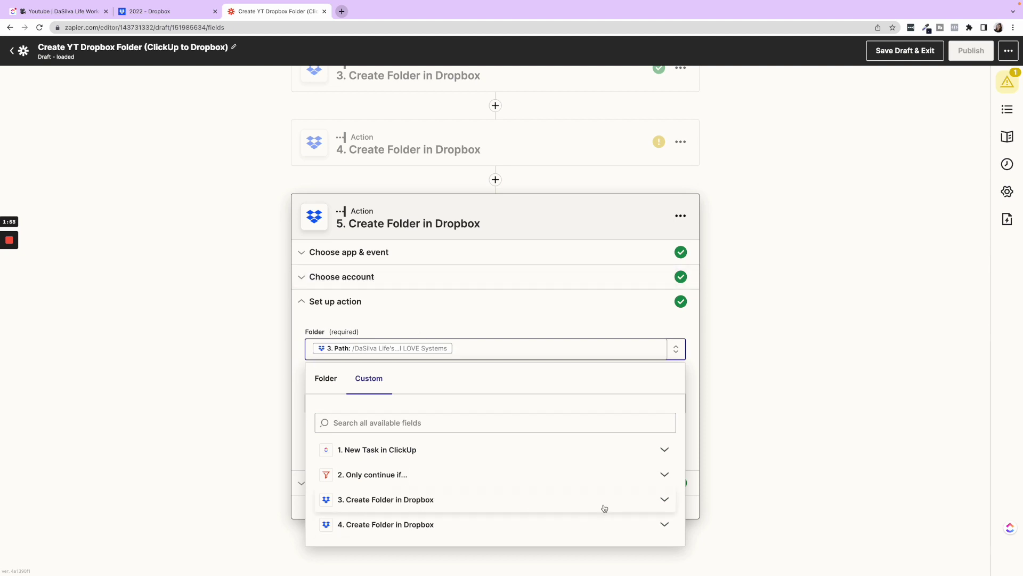
click(664, 500)
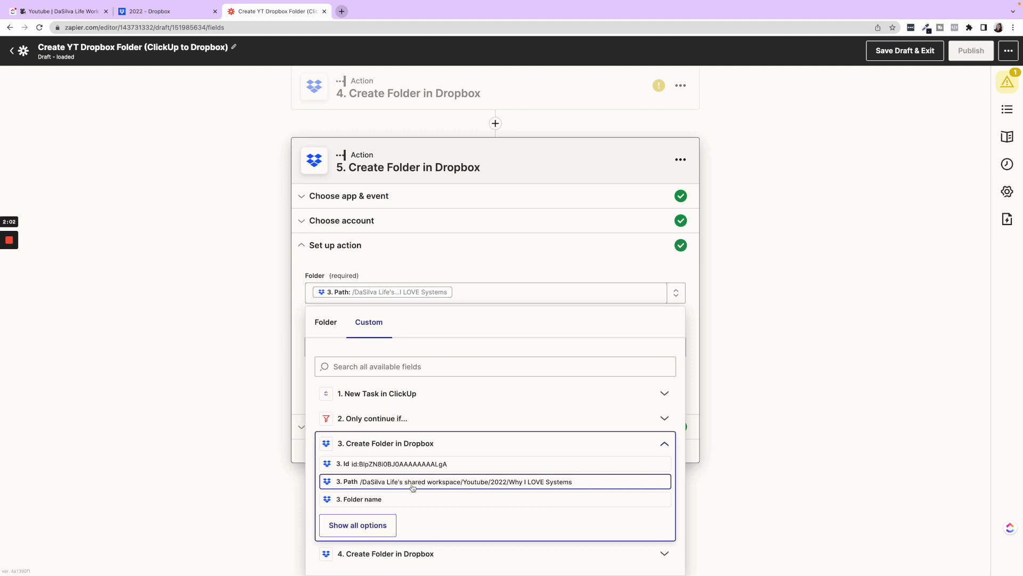
click(807, 450)
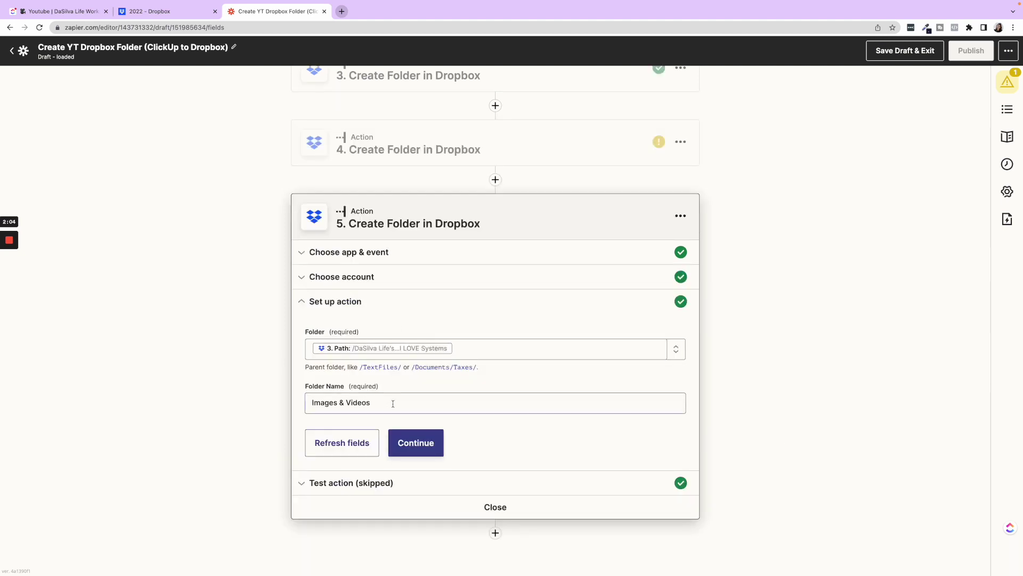
Close step 5's editor without changes and leave the draft for the published Zap.
drag(384, 401, 286, 410)
click(245, 362)
click(497, 507)
click(889, 51)
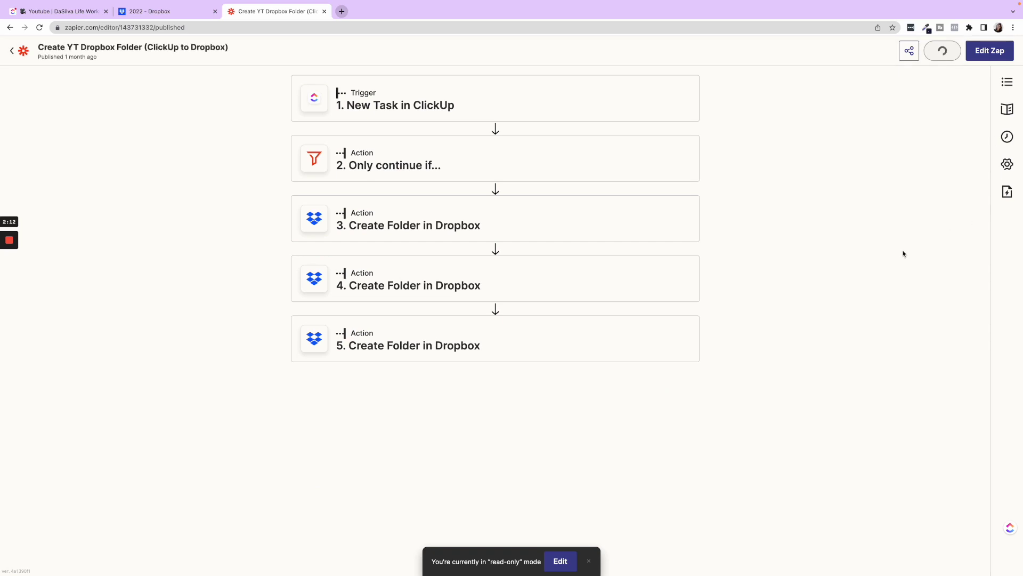
Create a 'Testing' task under Need to Film in ClickUp, then open its new Dropbox folder.
click(160, 13)
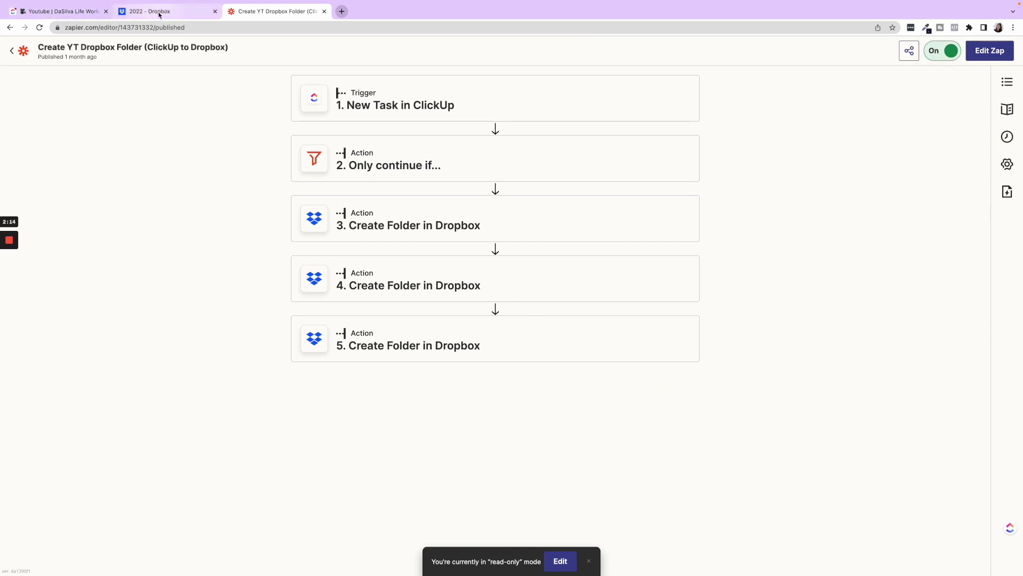
scroll(268, 223, down, 2)
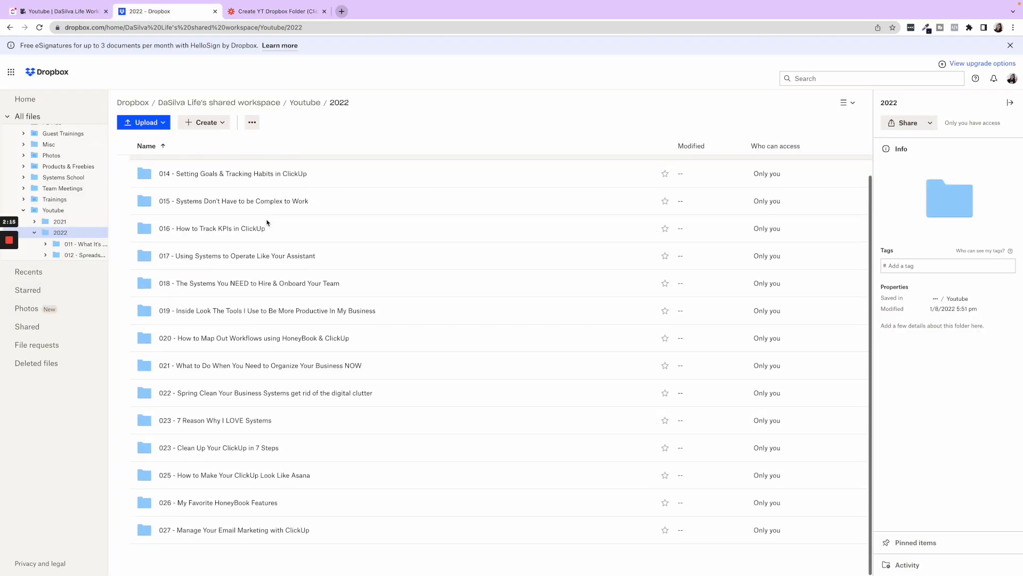
click(58, 11)
click(51, 328)
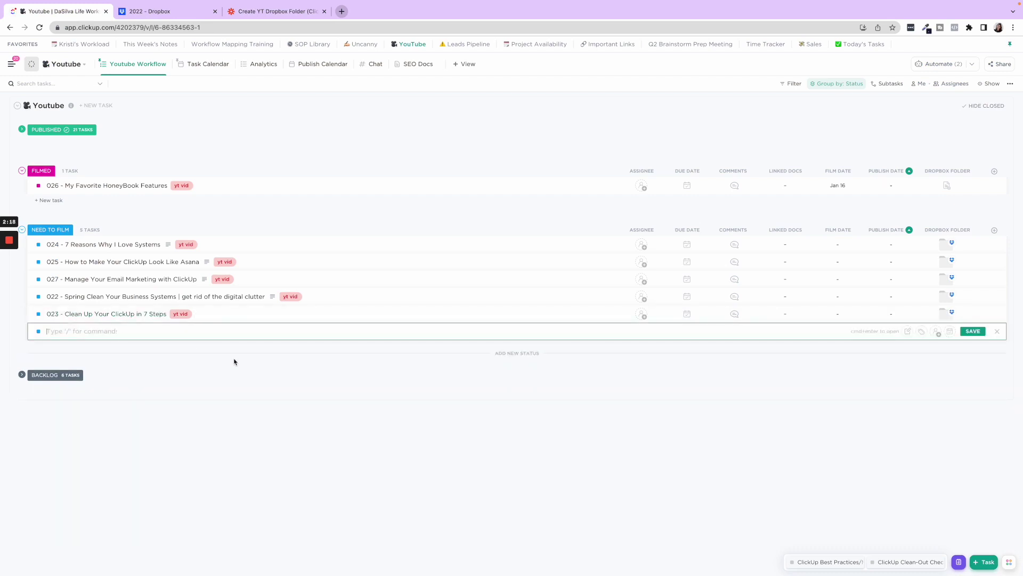
text(Testing)
key(Return)
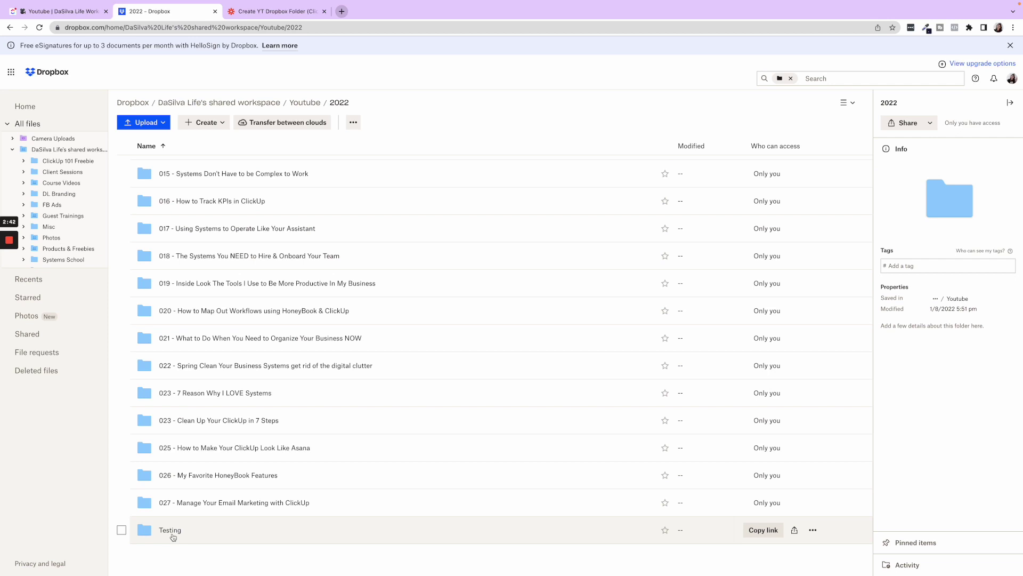
click(176, 531)
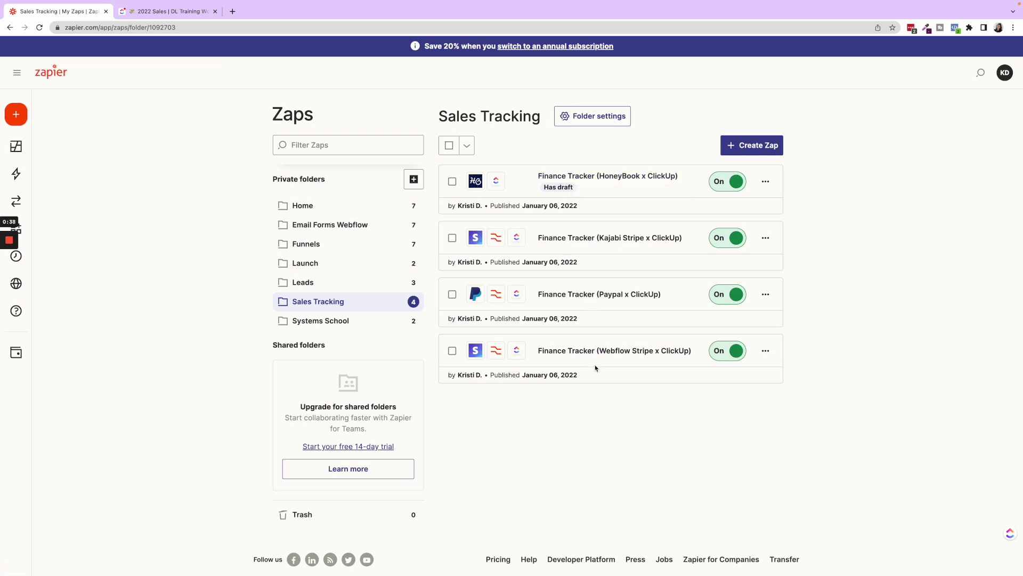
Glance at ClickUp's 2022 Sales list, then open the Finance Tracker (HoneyBook x ClickUp) Zap.
click(166, 15)
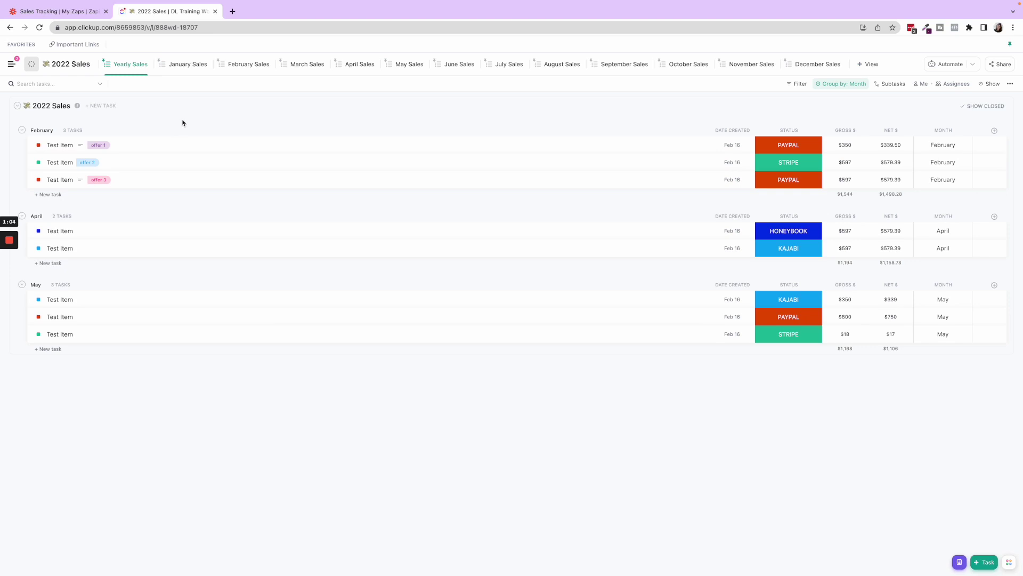
click(67, 13)
click(583, 177)
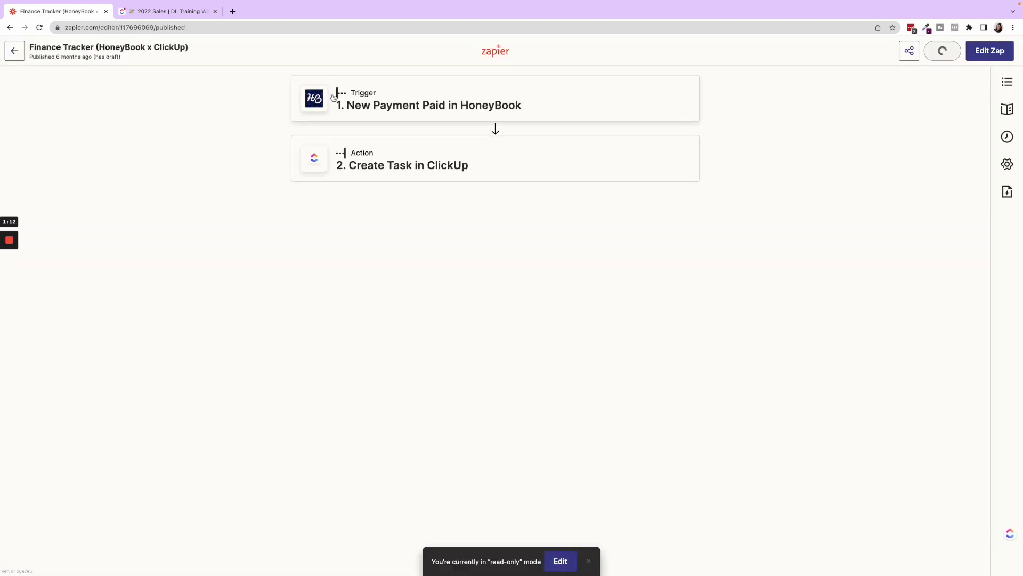
Review how HoneyBook payment data maps to the ClickUp task's gross and net payment fields, then start editing.
click(357, 94)
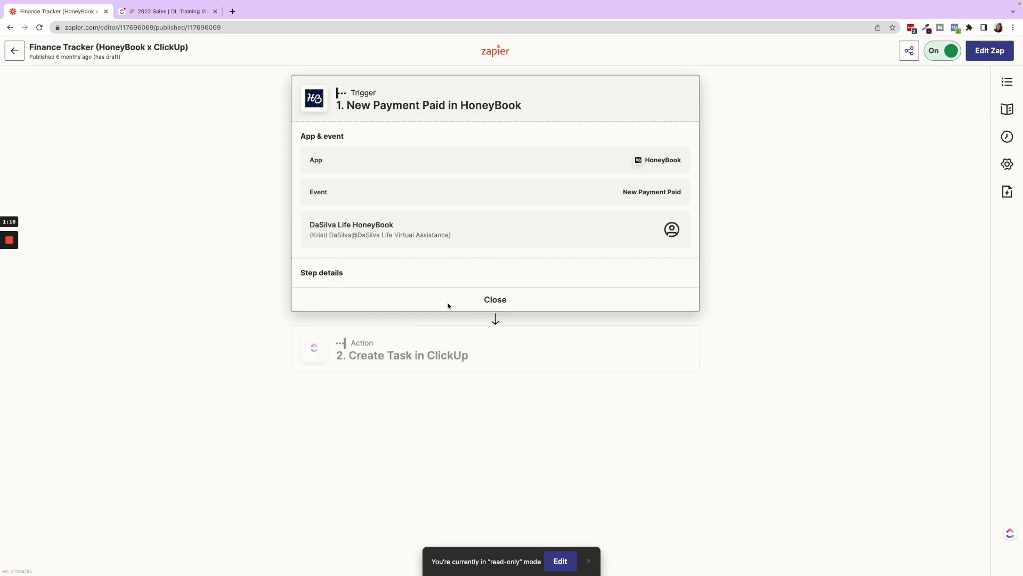
click(428, 348)
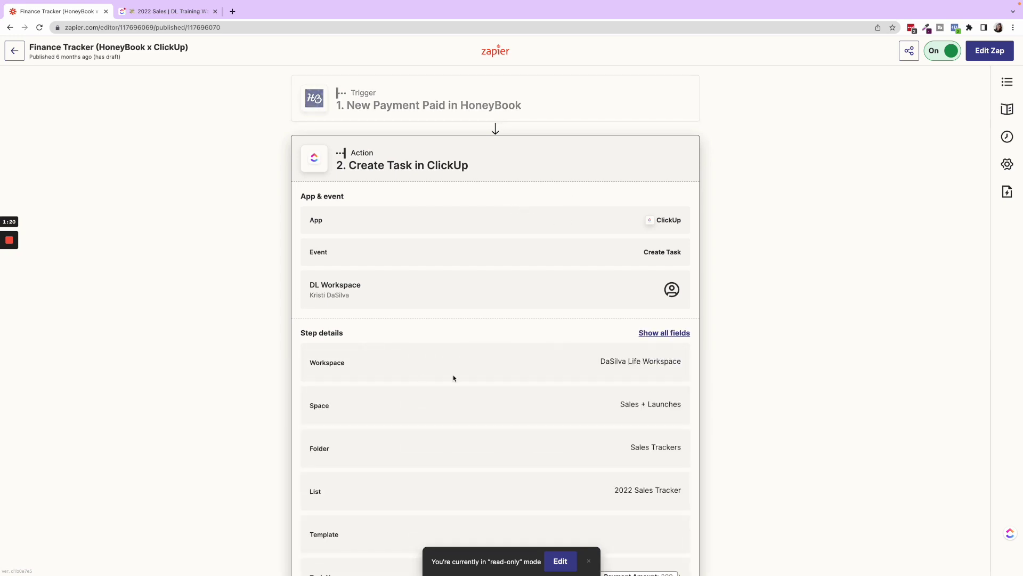
scroll(457, 328, down, 3)
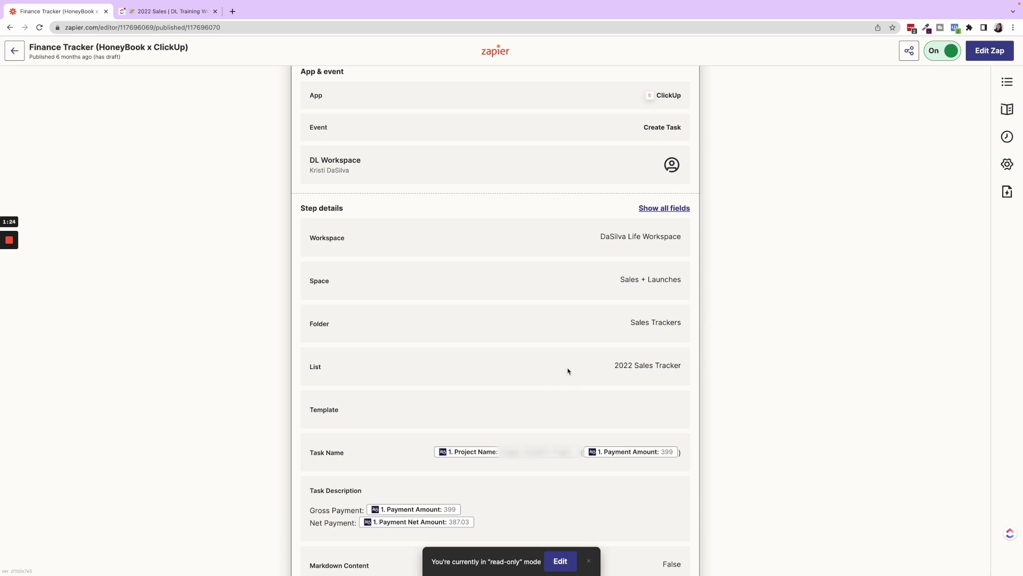
scroll(568, 370, down, 4)
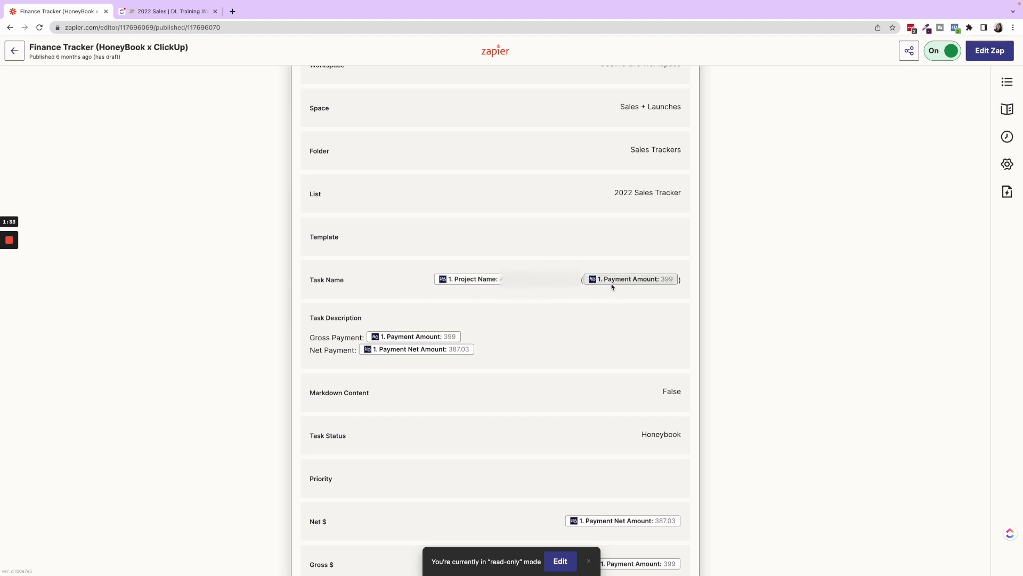
scroll(607, 295, down, 3)
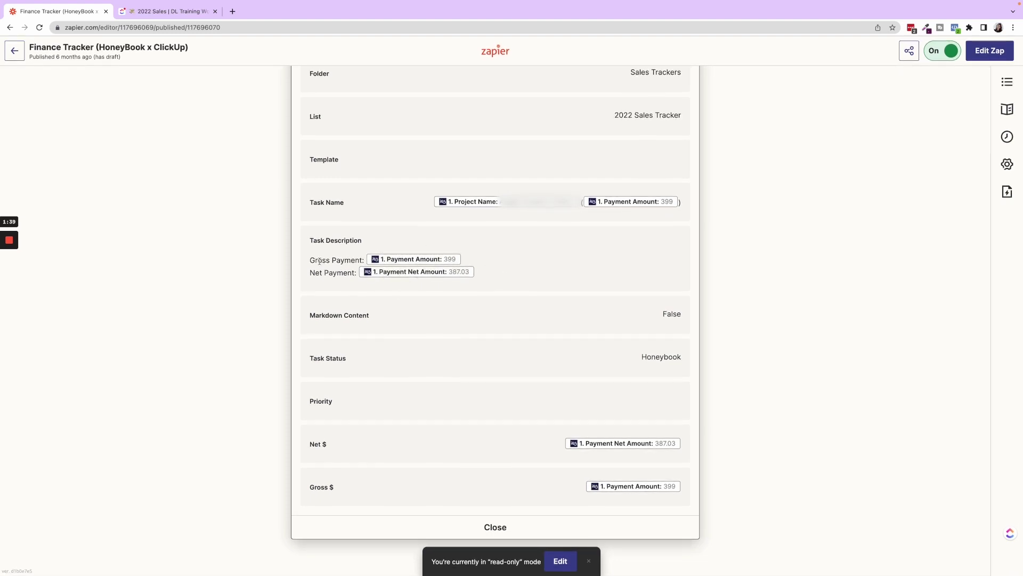
drag(310, 259, 368, 263)
click(355, 259)
click(560, 561)
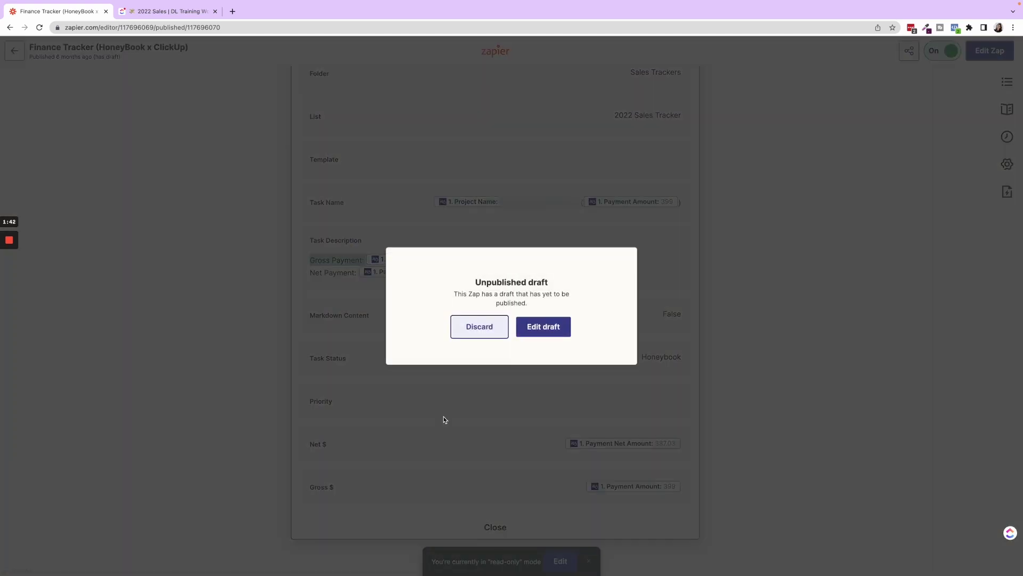
Open the existing draft, confirm the ClickUp Create Task setup fields, then view the 2022 Sales list.
click(544, 327)
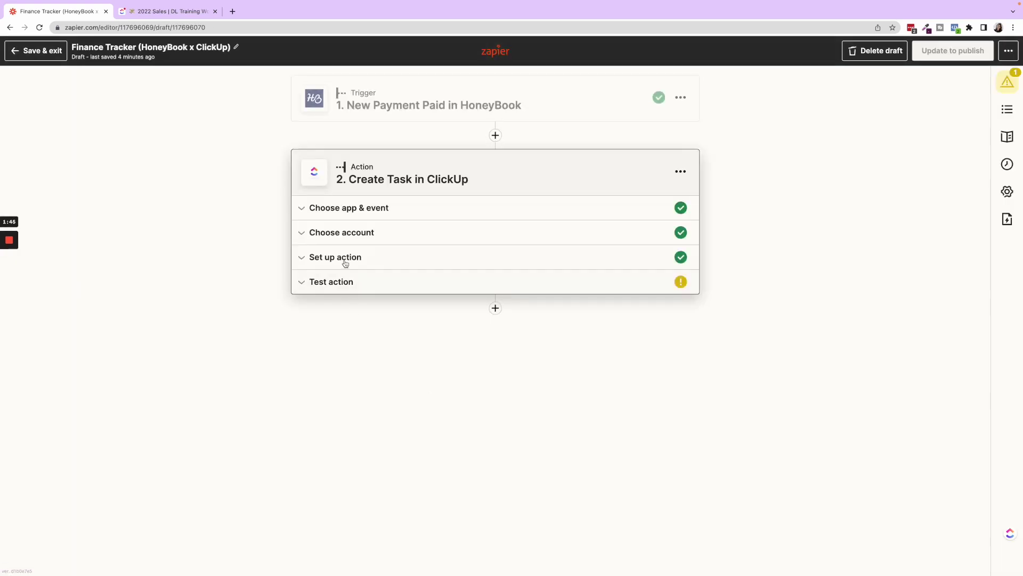
click(345, 258)
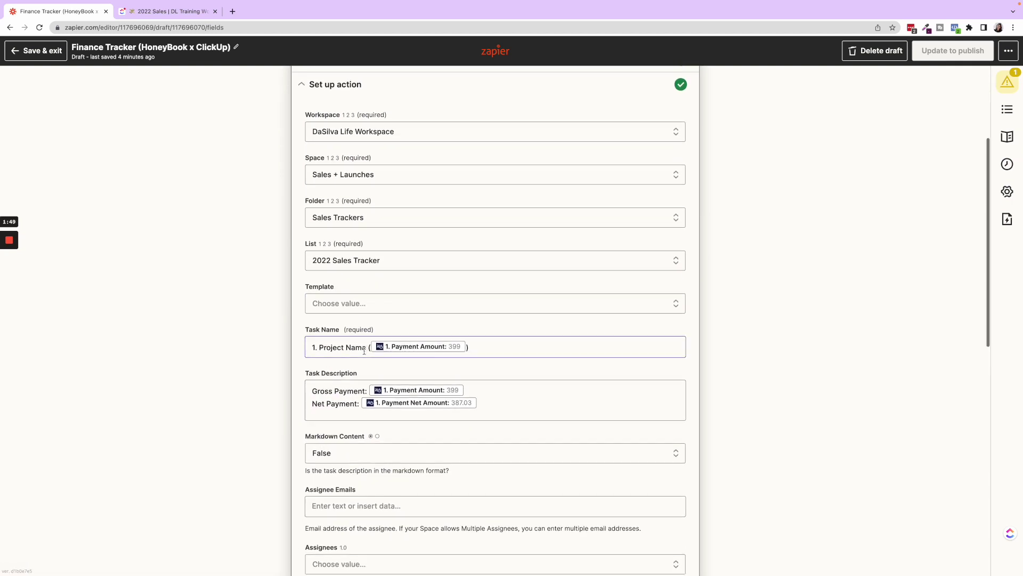
scroll(366, 349, down, 1)
click(328, 344)
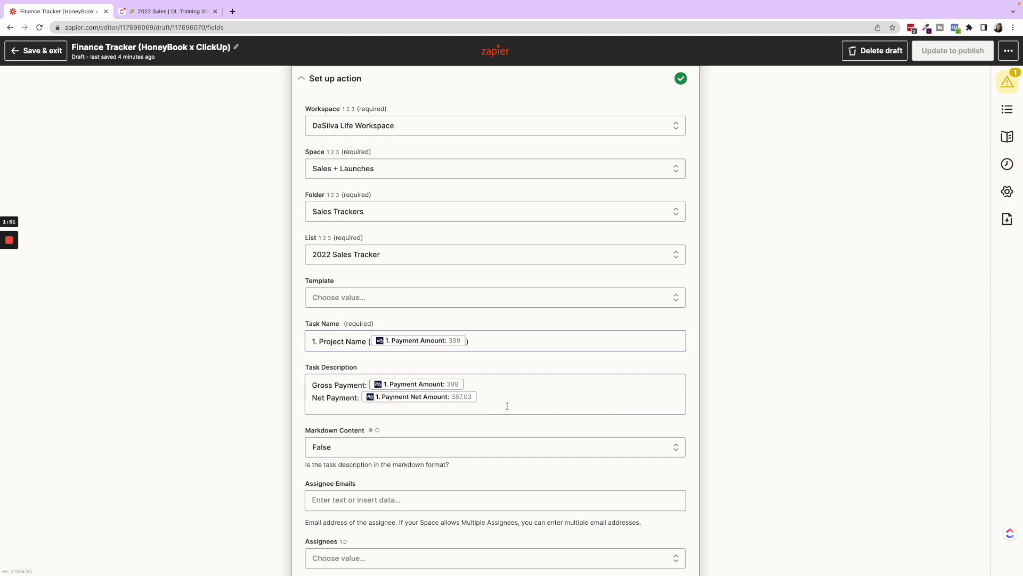
scroll(507, 406, down, 9)
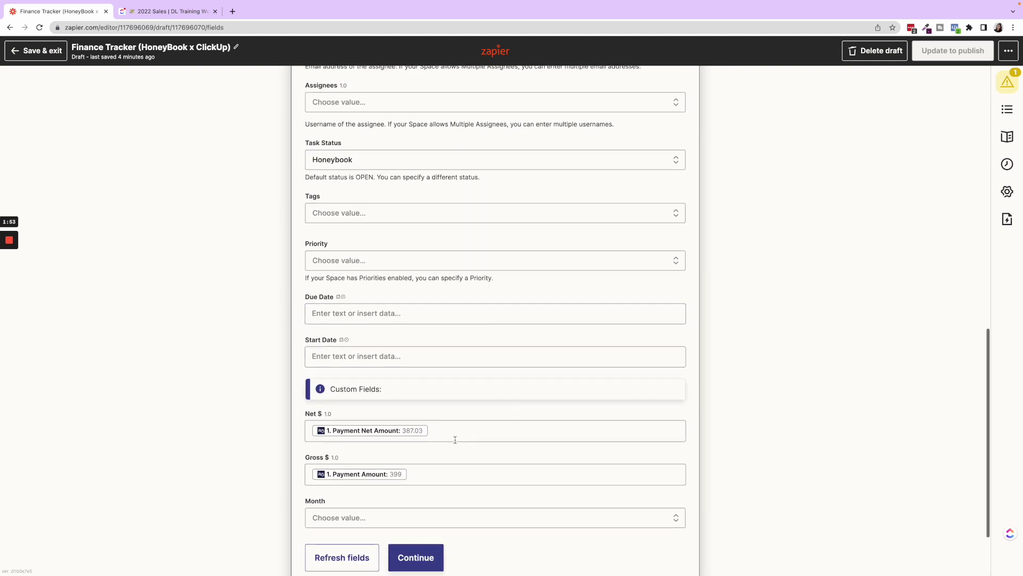
scroll(453, 434, down, 2)
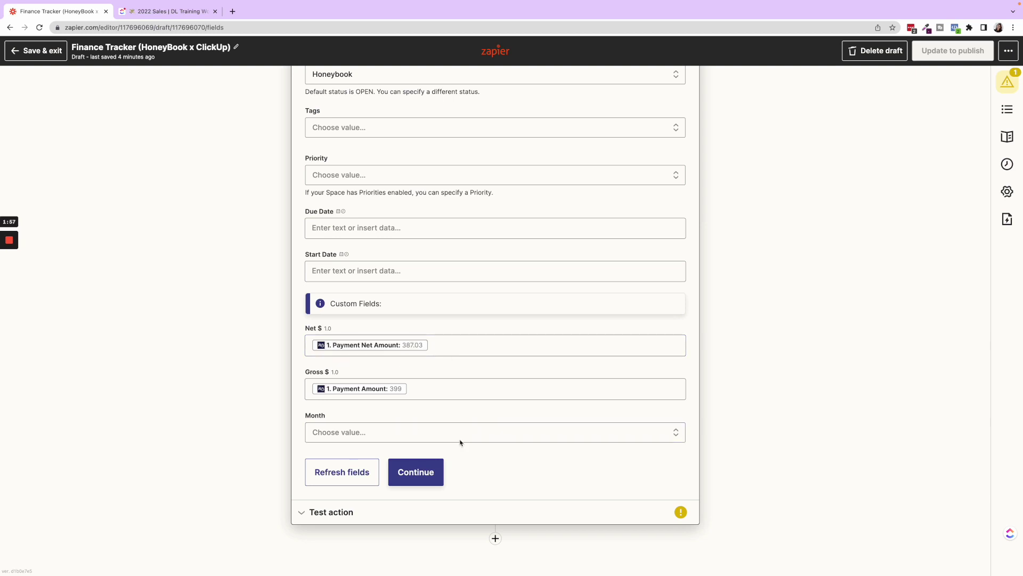
click(415, 473)
click(163, 13)
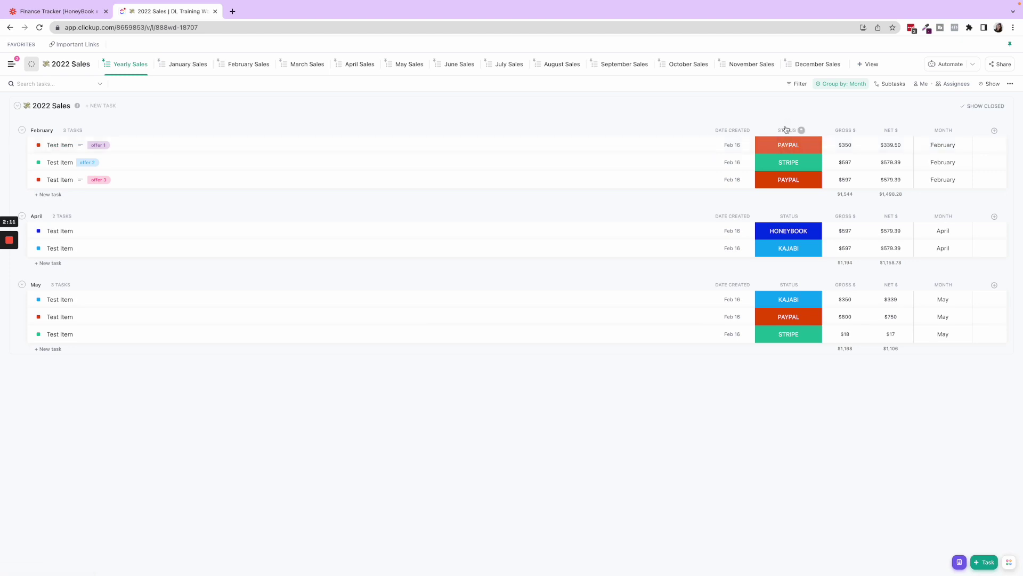
Check the PAYPAL sale's status choices in the 2022 Sales list without changing them.
click(792, 145)
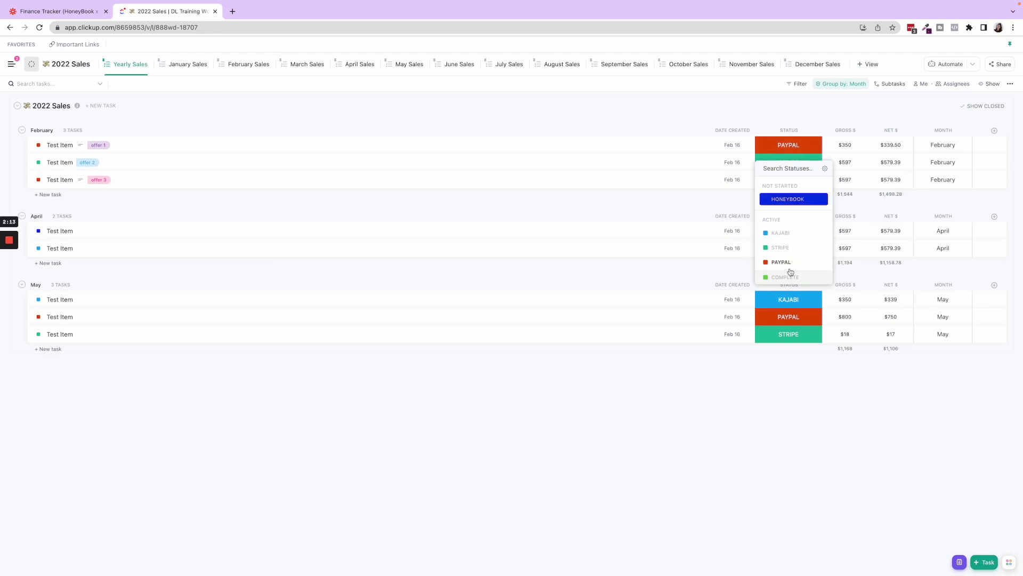
click(808, 122)
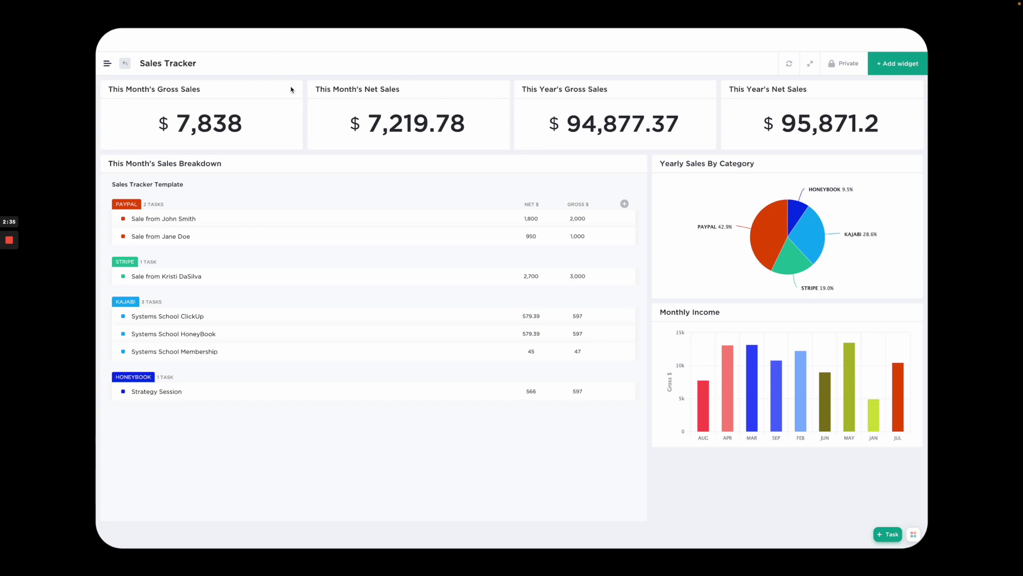
Scroll through the Sales Tracker dashboard's monthly and yearly totals, category pie chart and income bars.
scroll(132, 97, up, 1)
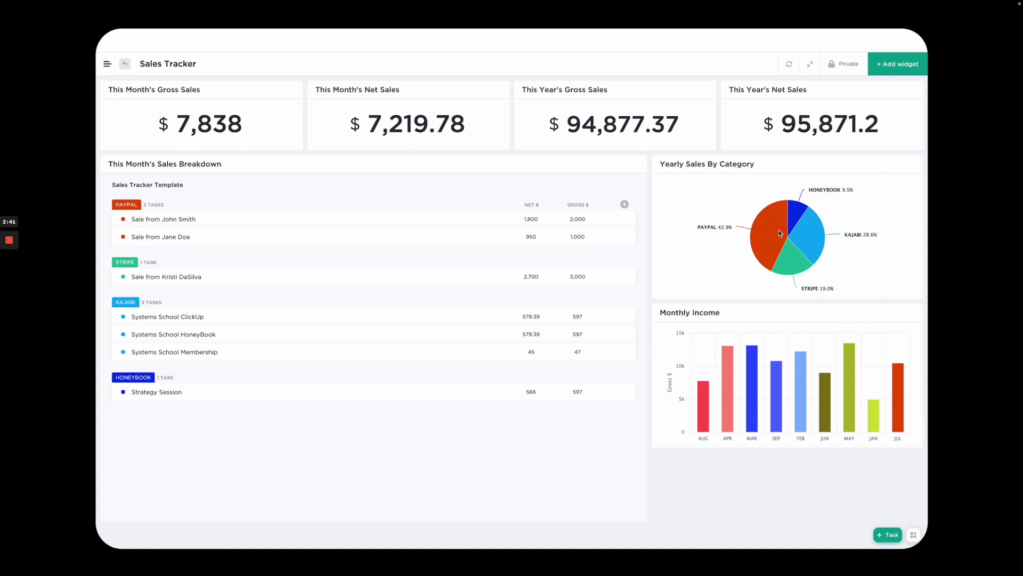
scroll(779, 229, up, 1)
scroll(771, 358, down, 4)
scroll(771, 356, down, 1)
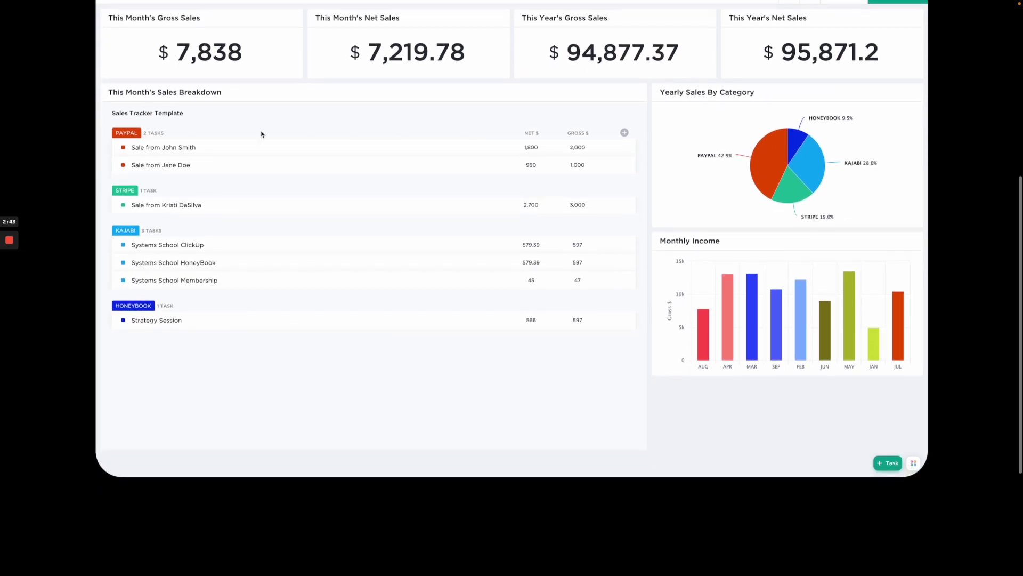
scroll(338, 113, up, 1)
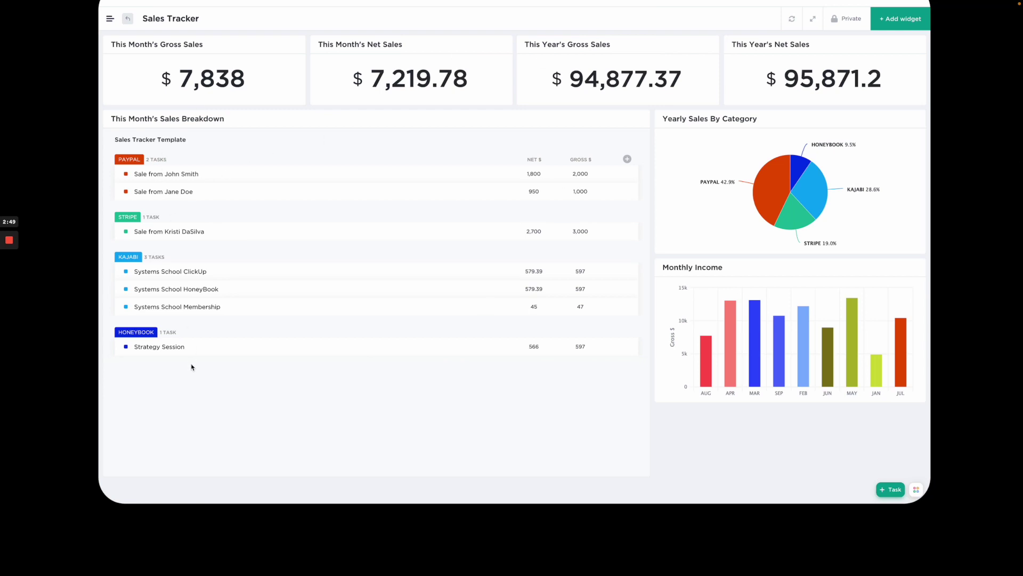
scroll(288, 327, up, 1)
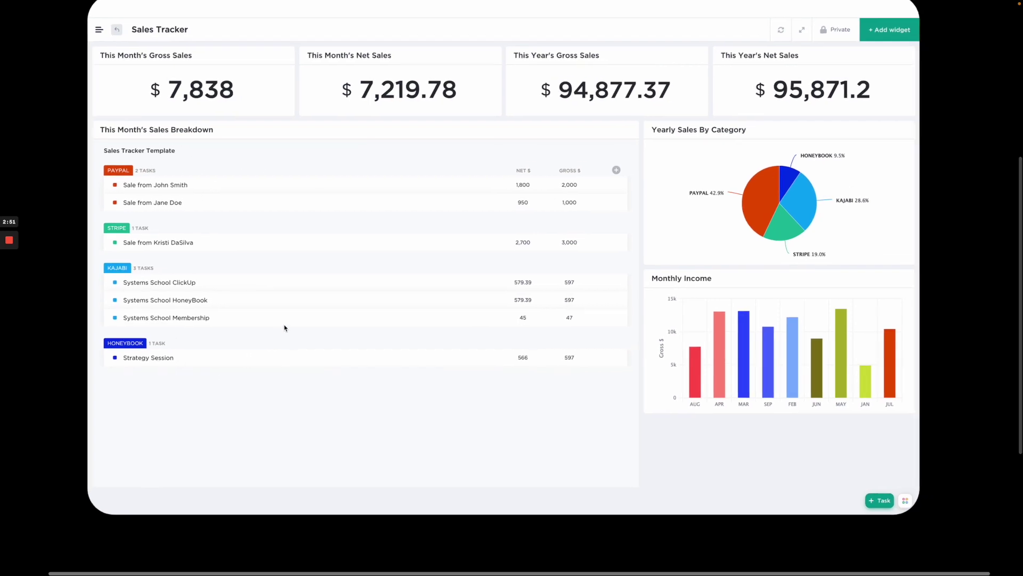
scroll(285, 327, up, 2)
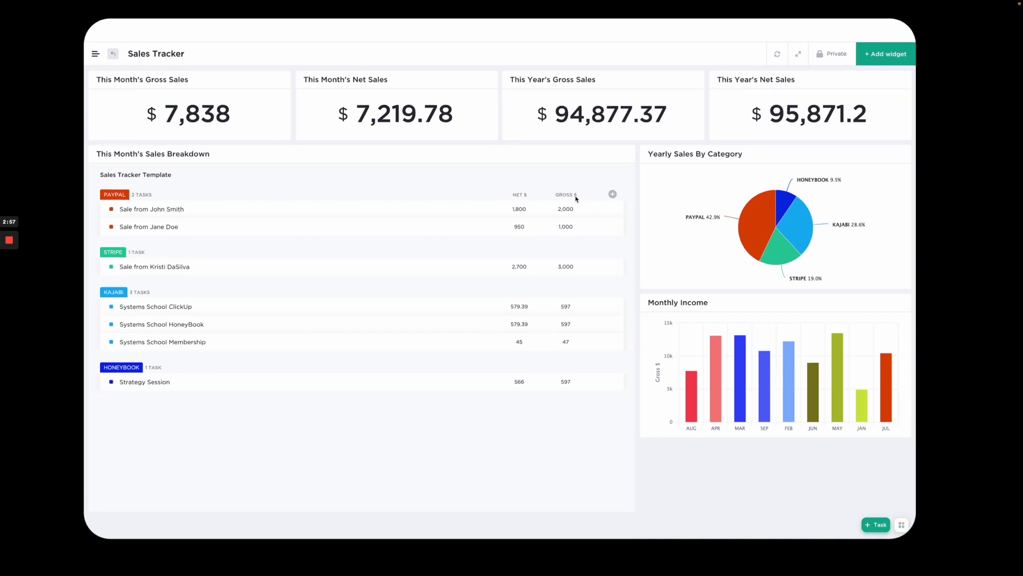
scroll(577, 198, up, 1)
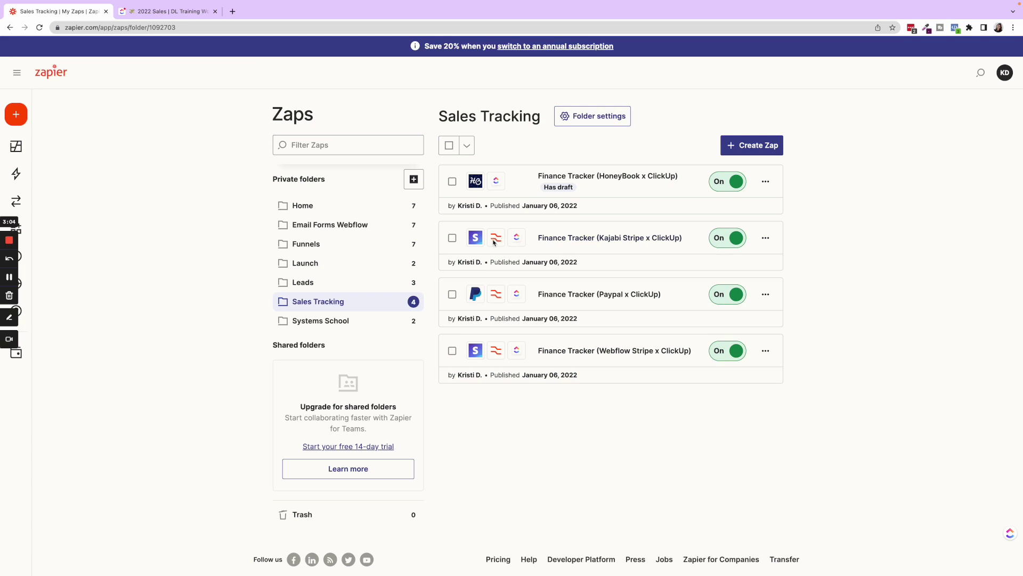
Open the Finance Tracker (Kajabi Stripe x ClickUp) Zap and expand its Numbers in Formatter by Zapier step.
click(603, 237)
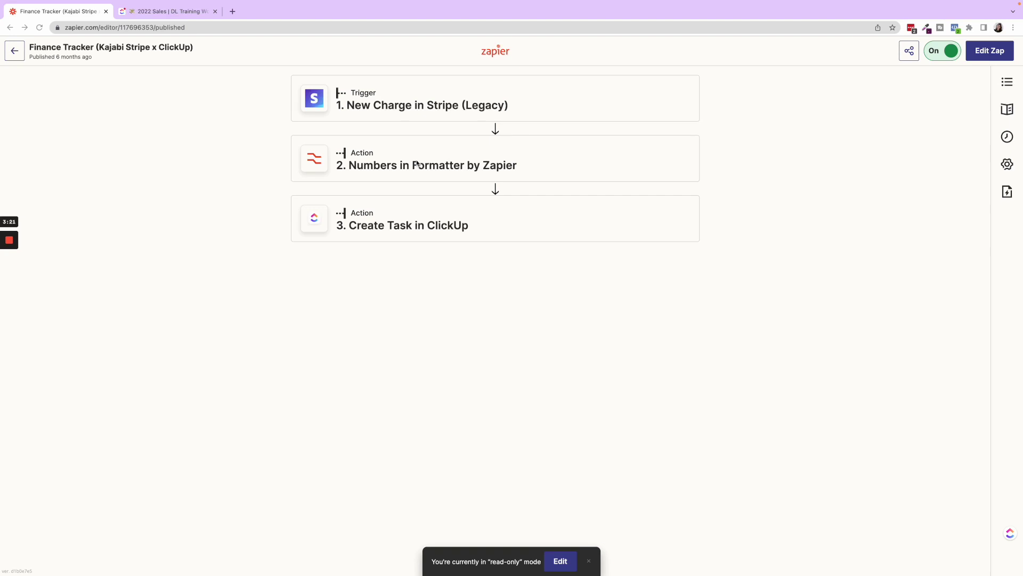
click(364, 163)
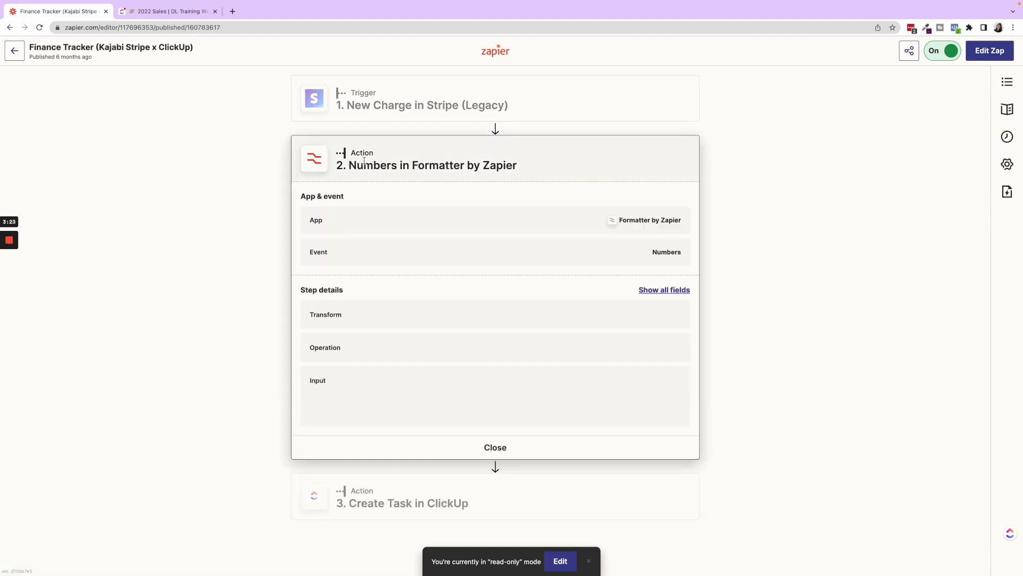
Confirm the Numbers in Formatter step multiplies Transaction Net by .01.
scroll(450, 352, down, 1)
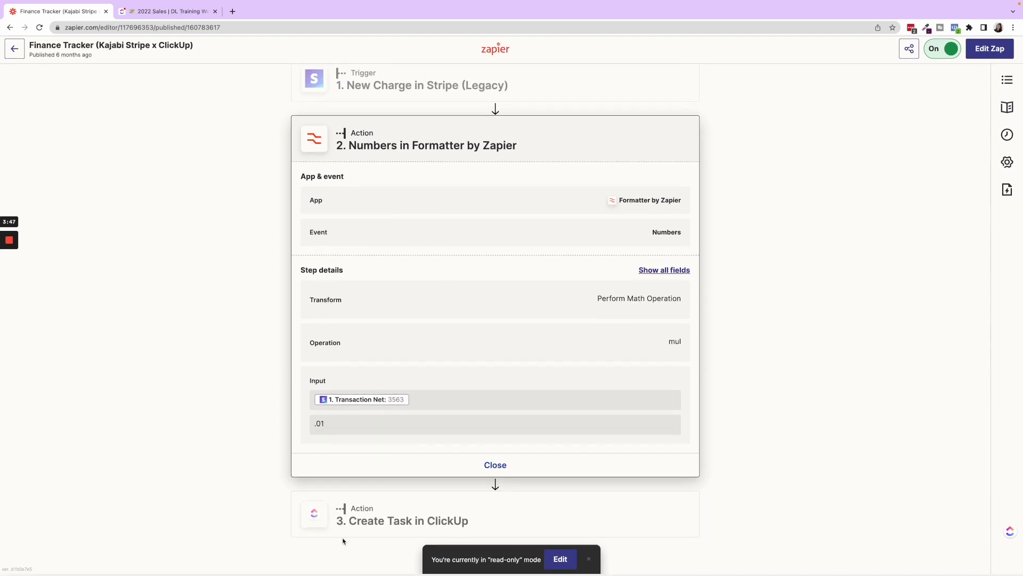
scroll(354, 228, up, 1)
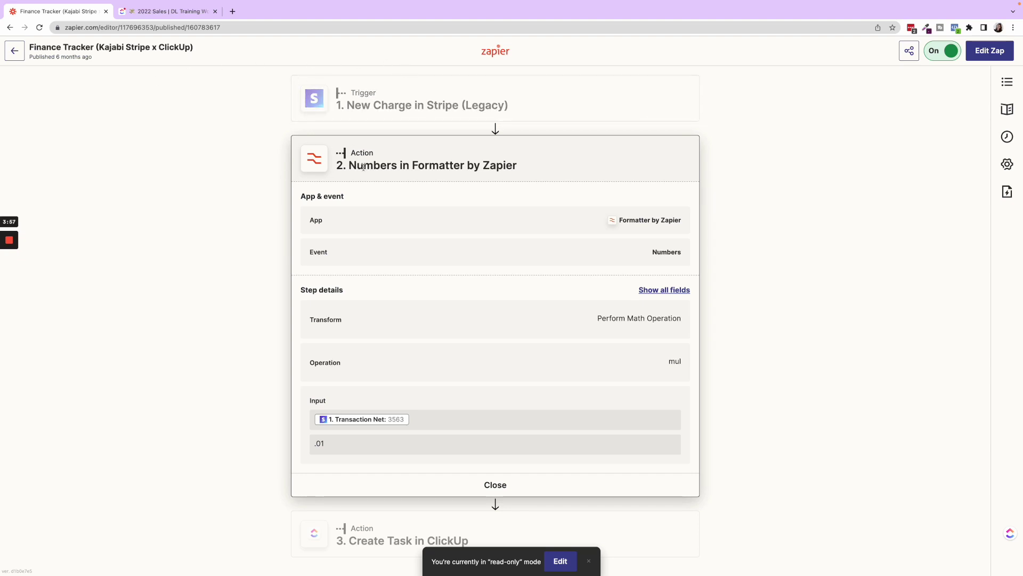
drag(339, 166, 514, 166)
click(534, 167)
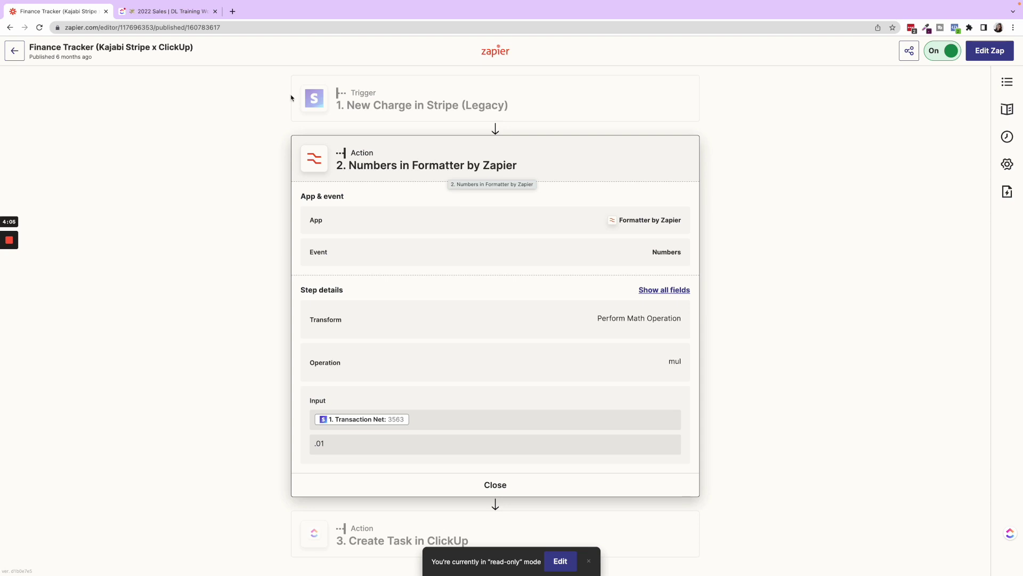
Glance at the ClickUp 2022 Sales list, then return to the Sales Tracking Zaps folder.
click(140, 12)
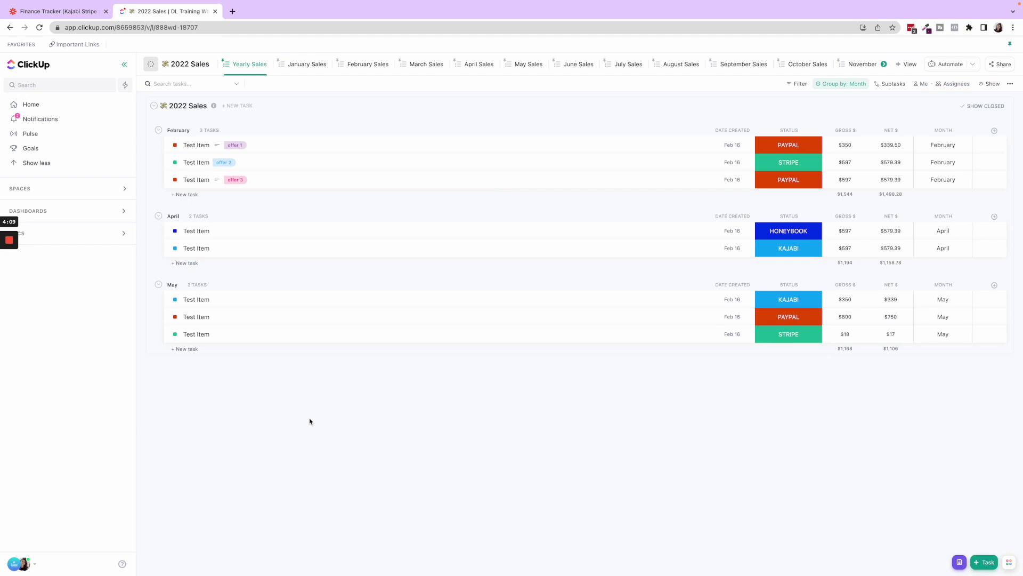
click(82, 13)
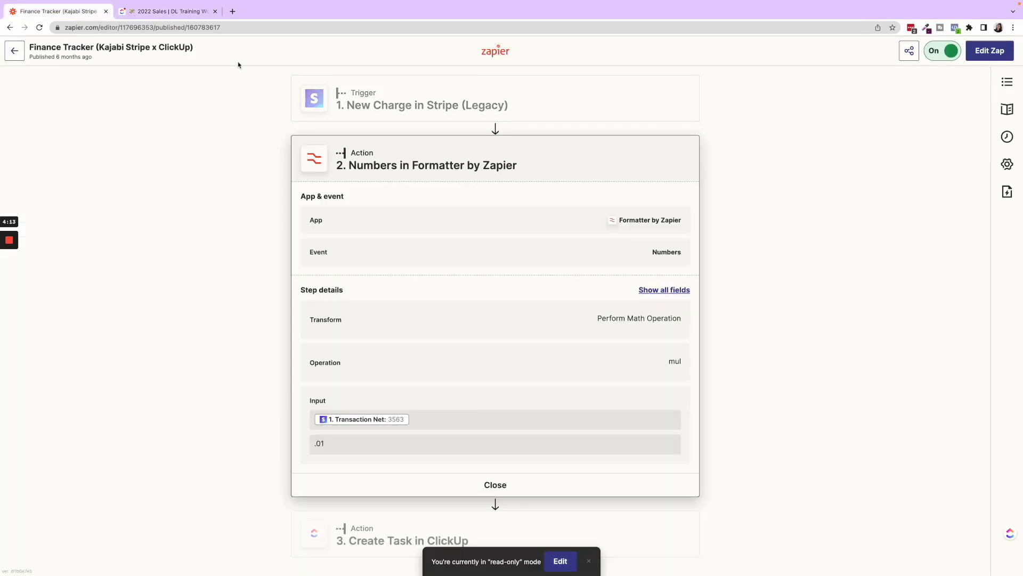
click(24, 55)
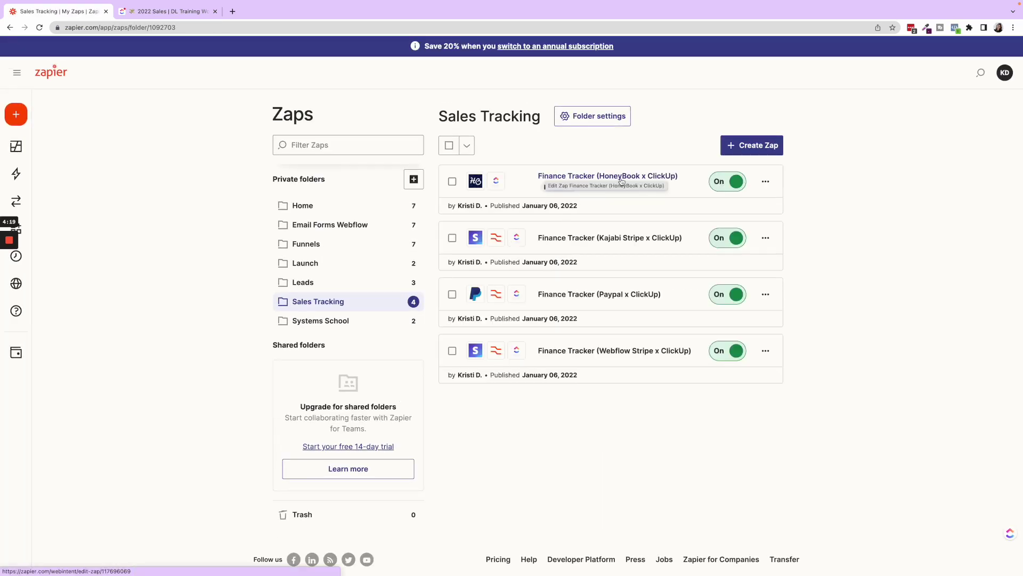
Switch to the '2022 Sales | DL Training' ClickUp tab.
click(176, 12)
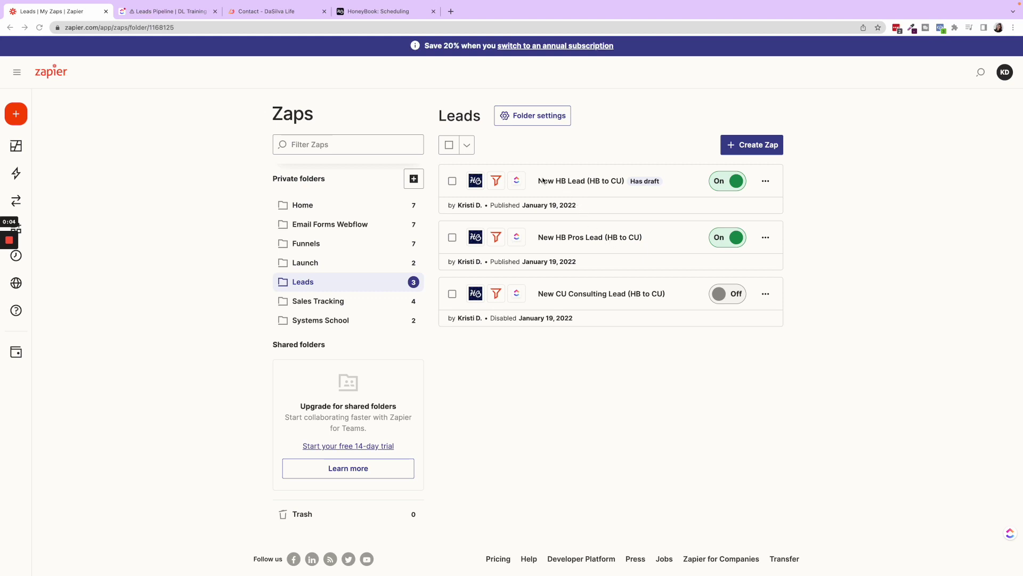
click(150, 11)
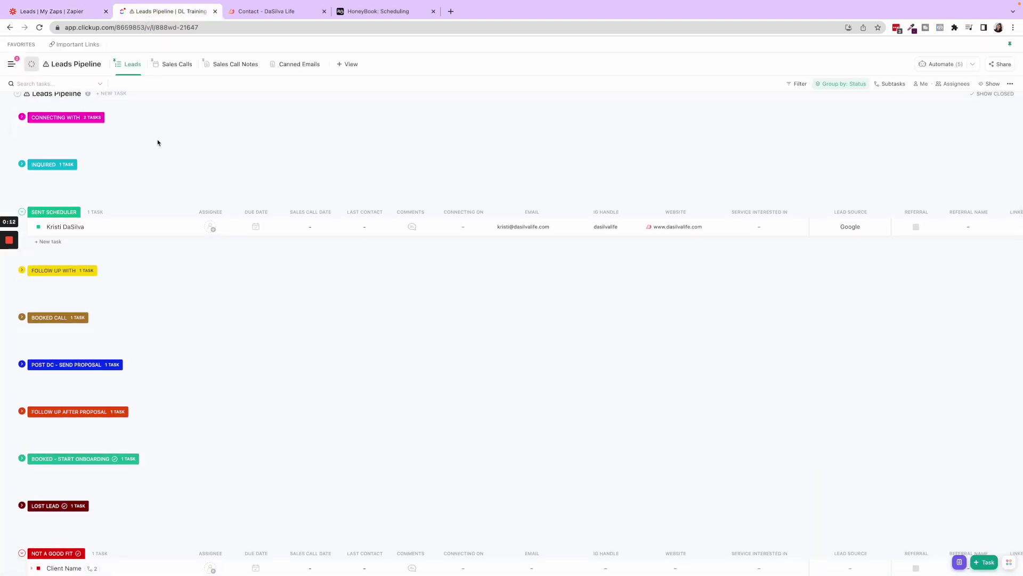
click(395, 12)
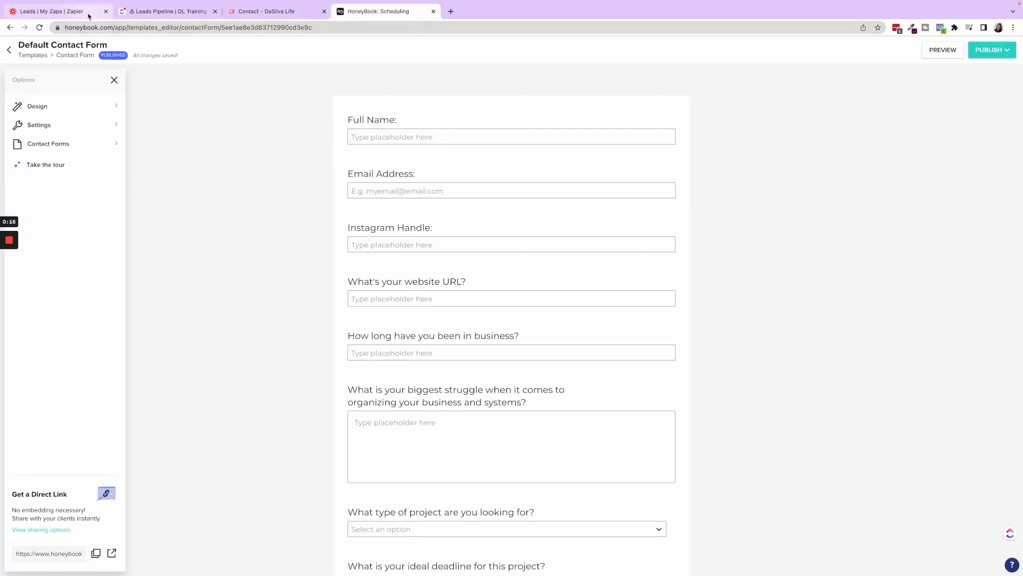
click(165, 13)
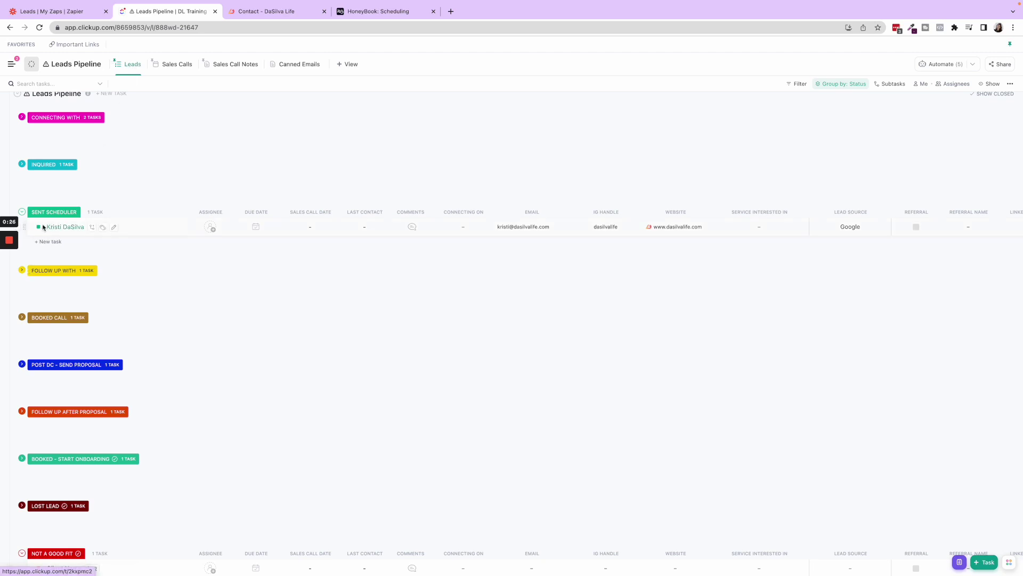
click(21, 164)
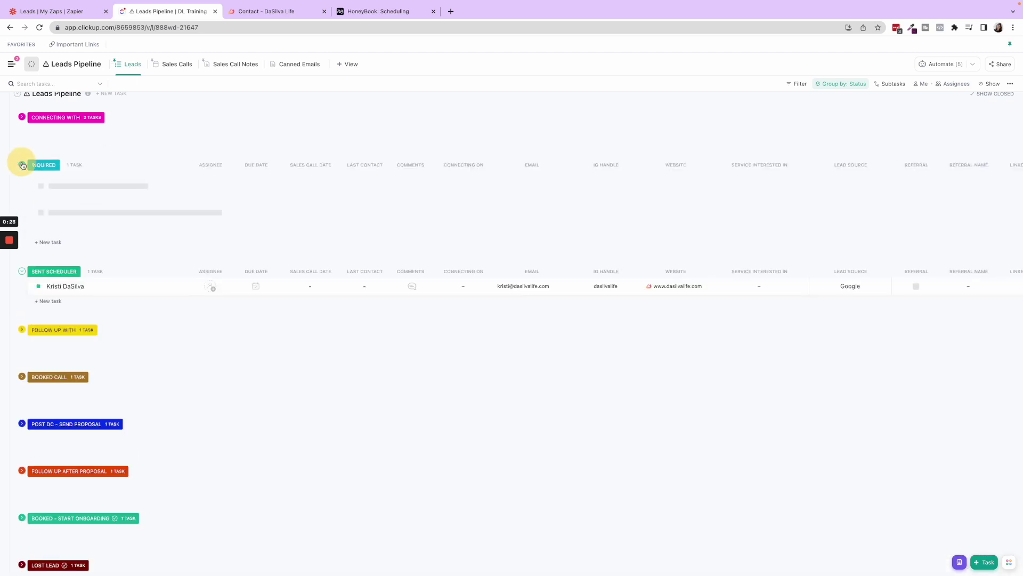
click(32, 179)
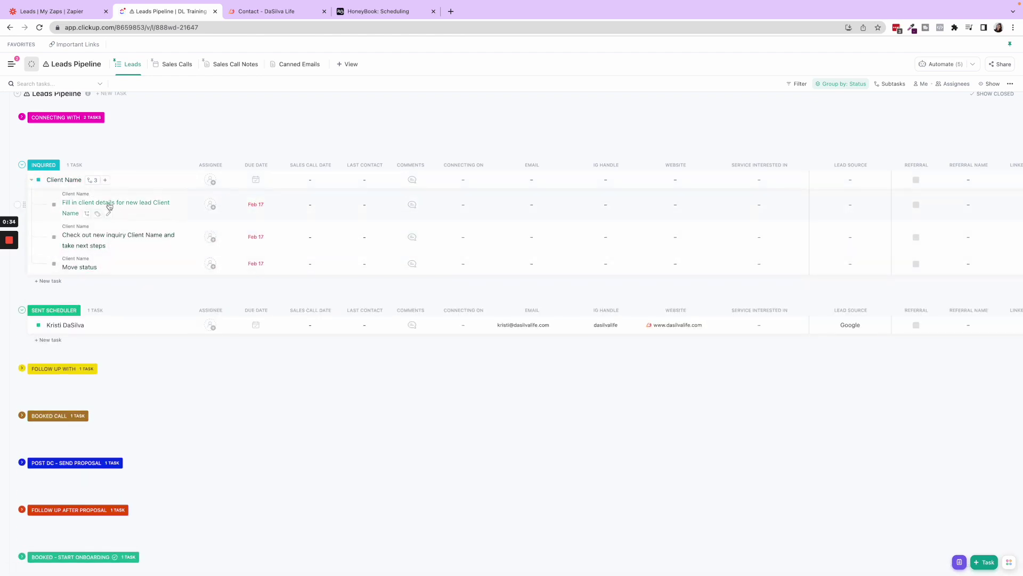
click(31, 180)
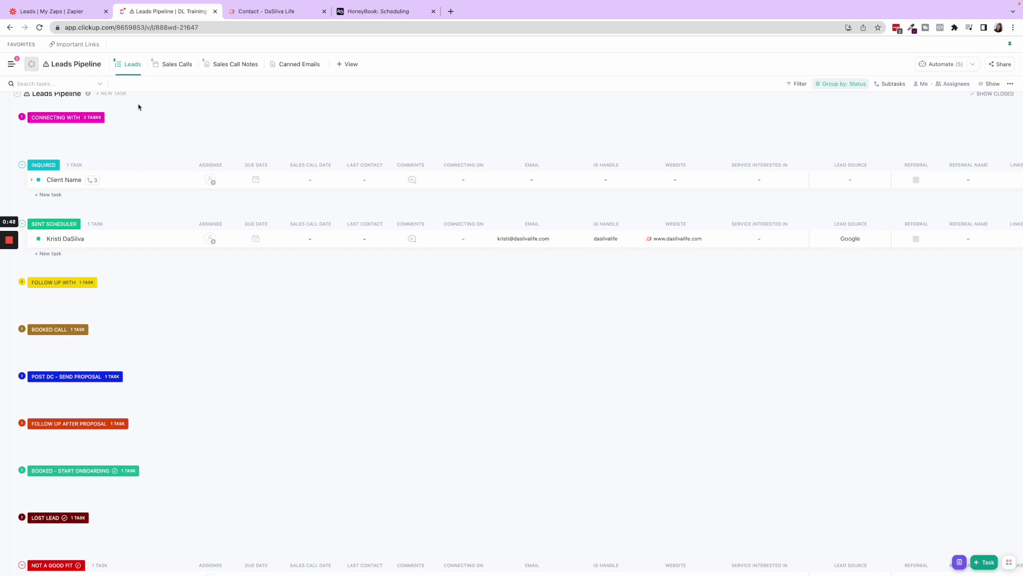
click(79, 13)
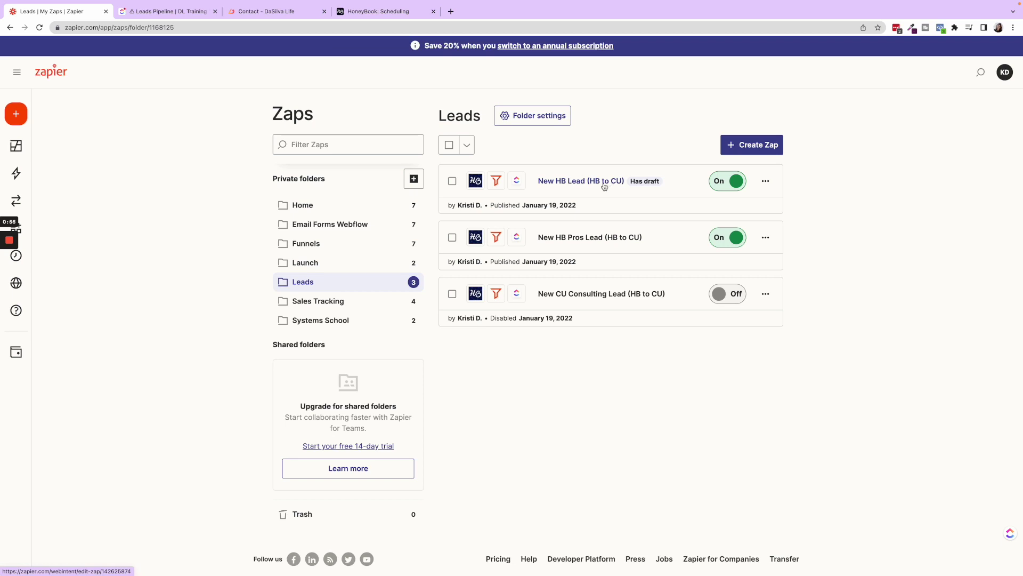
Compare the website contact form, HoneyBook form and ClickUp pipeline, then open 'New HB Lead (HB to CU)'.
click(272, 16)
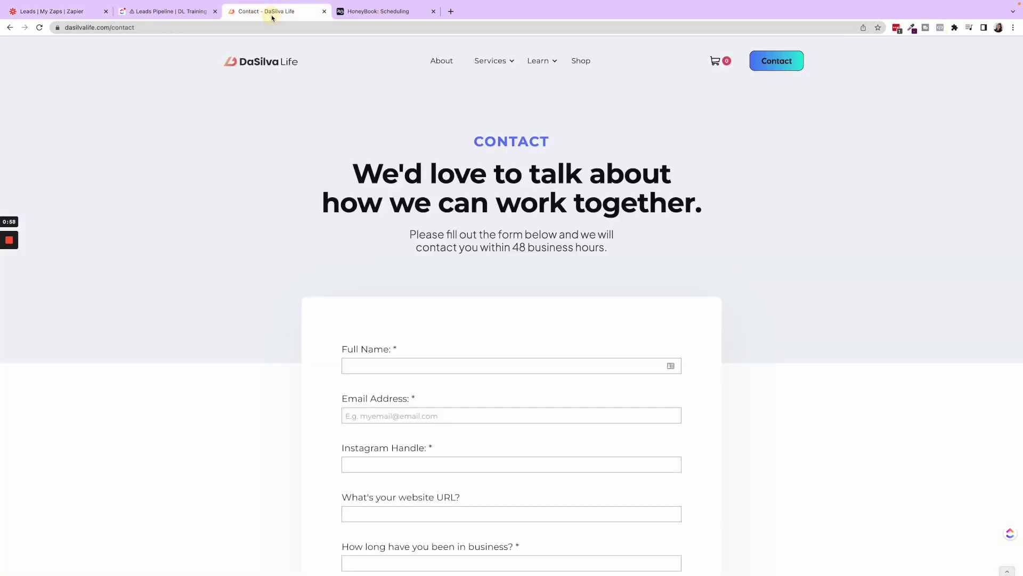
scroll(507, 299, down, 3)
scroll(507, 299, up, 3)
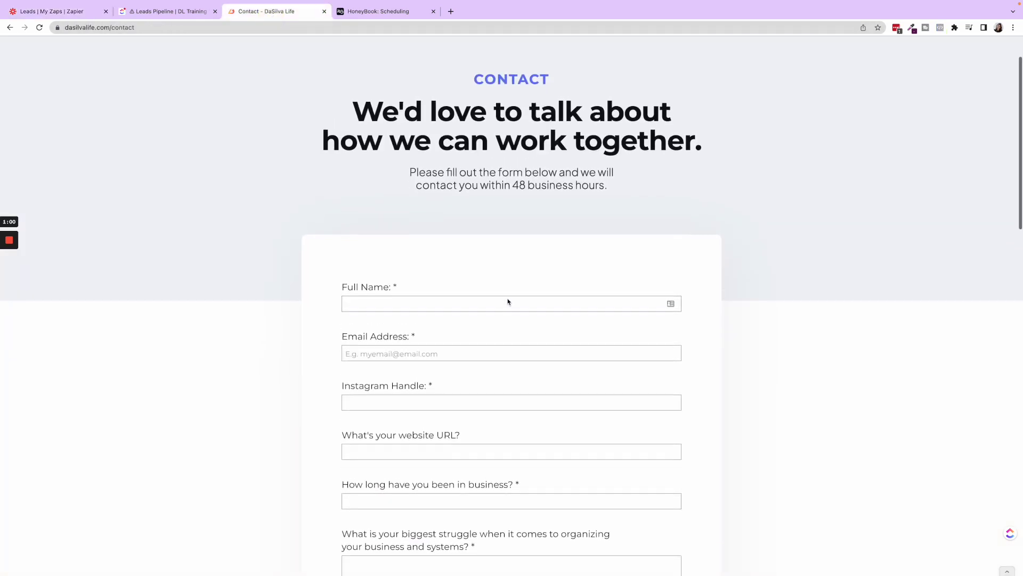
click(373, 11)
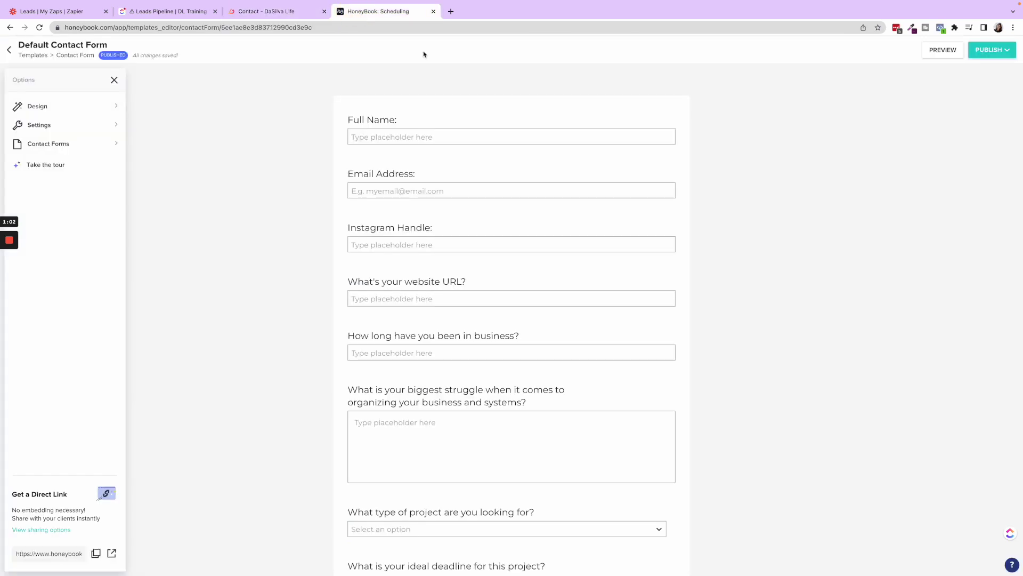
click(148, 12)
click(59, 11)
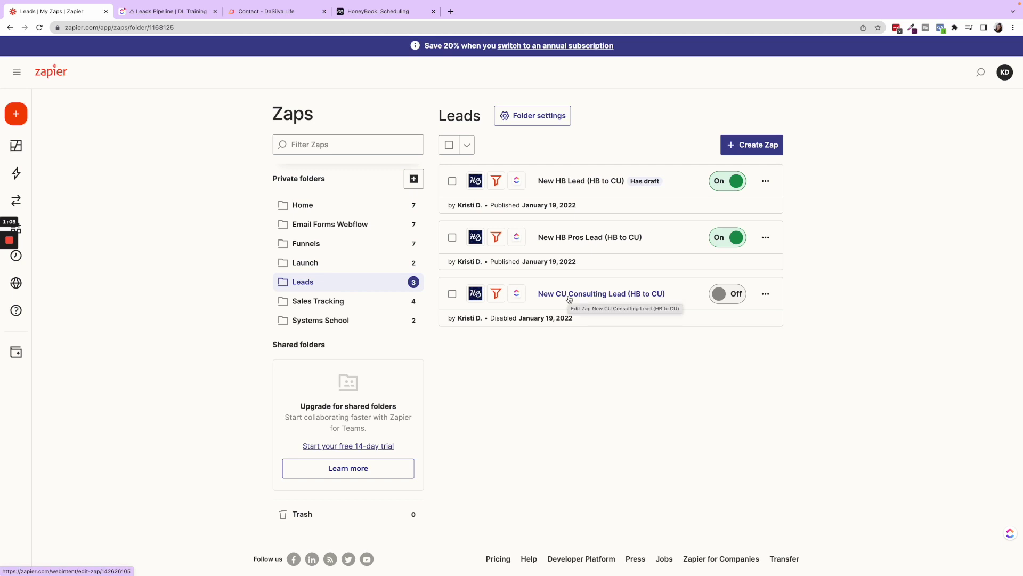
click(590, 181)
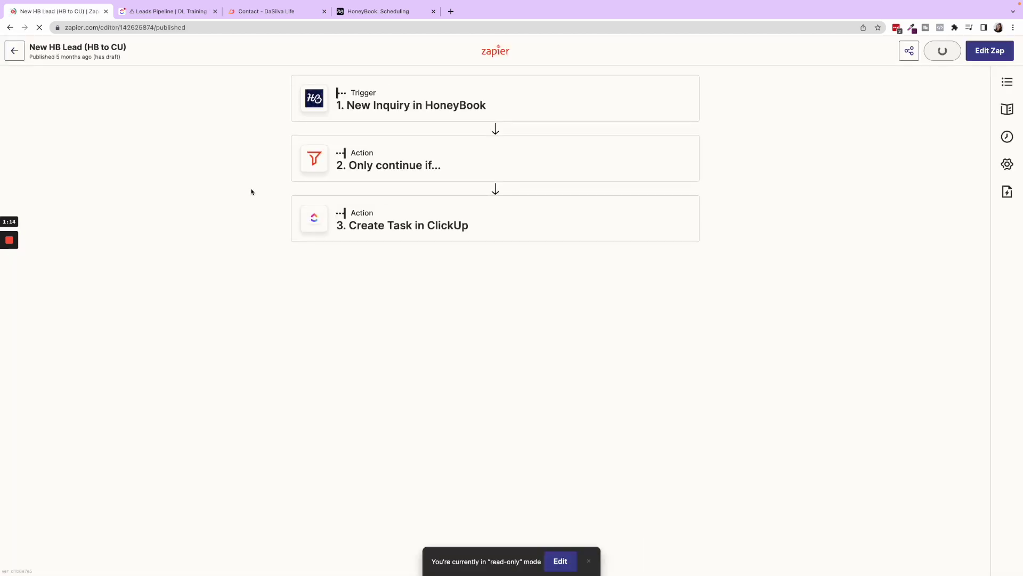
Expand the filter step, noting its HoneyBook Pros value, and the New Inquiry trigger.
click(418, 154)
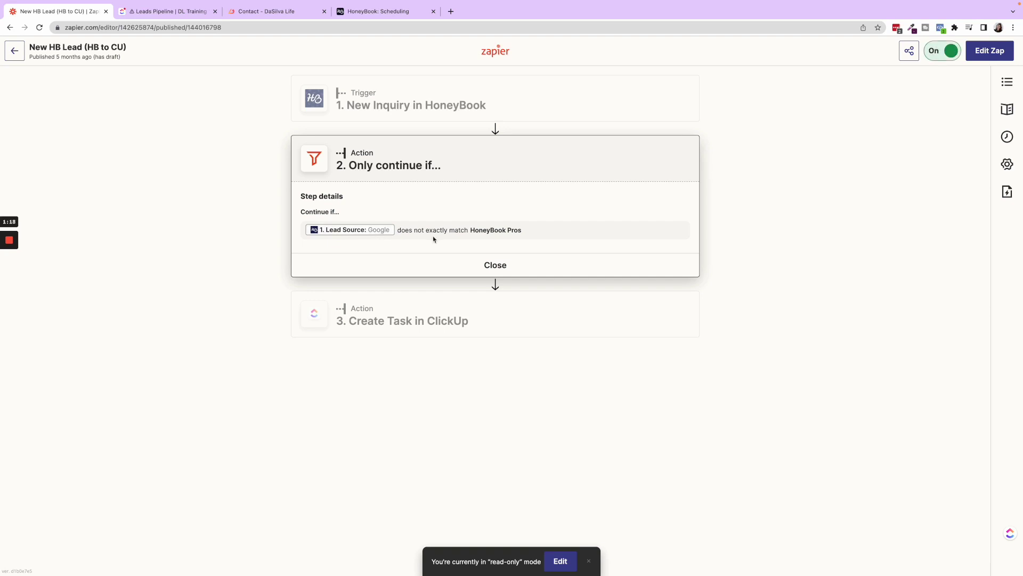
drag(533, 233, 454, 228)
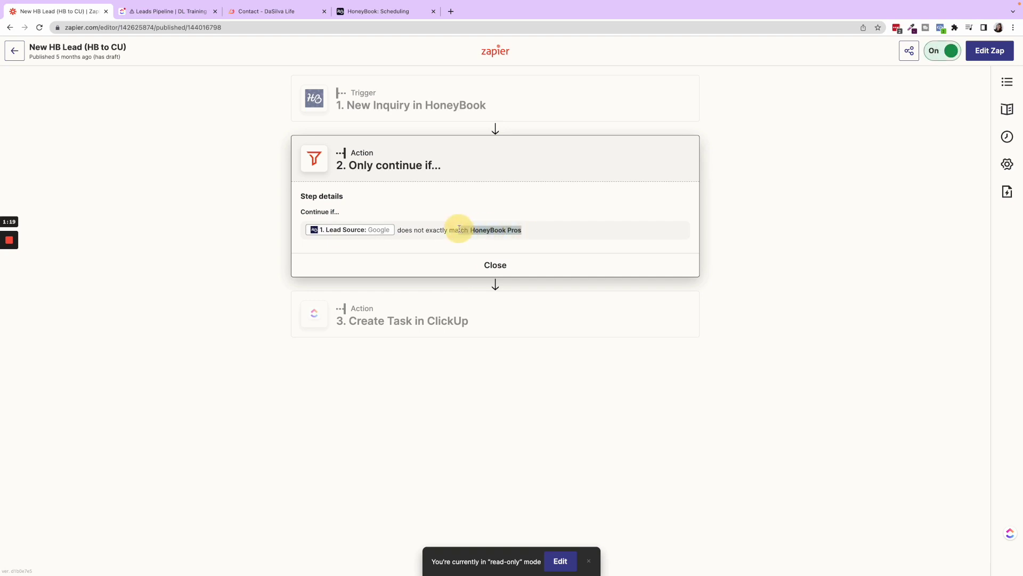
click(537, 231)
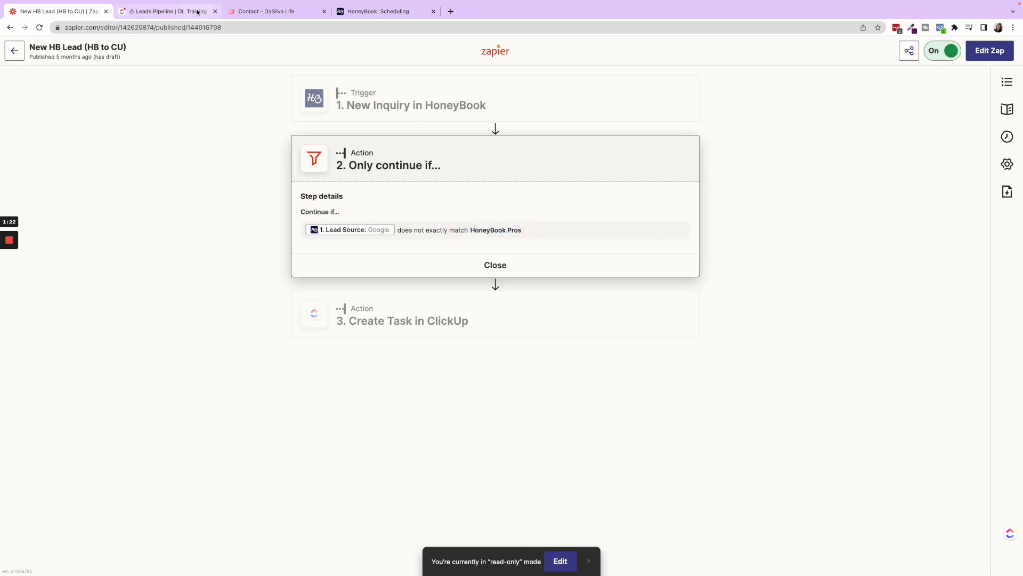
click(413, 105)
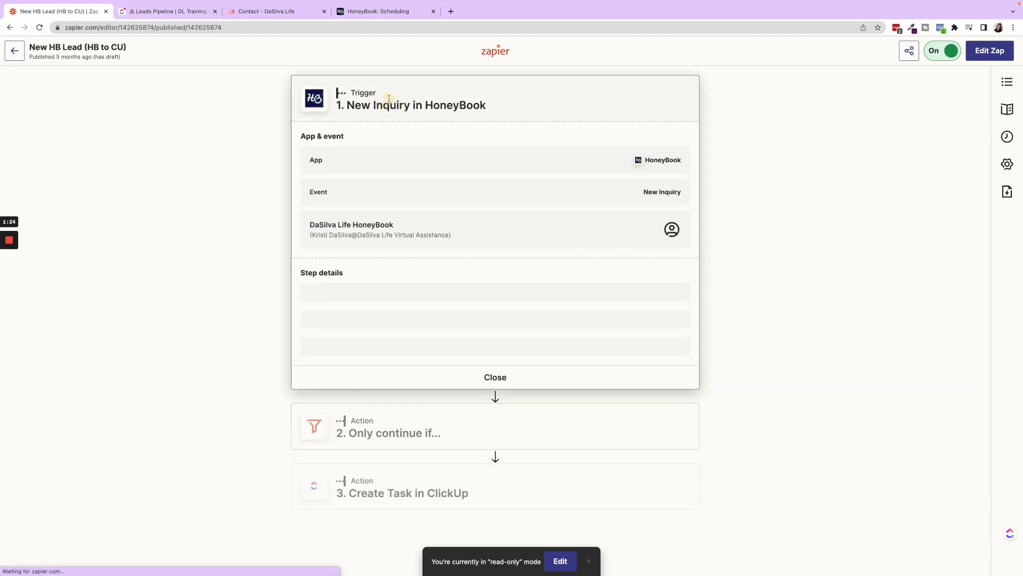
Compare the HoneyBook contact form editor with the form on the website's contact page.
click(372, 16)
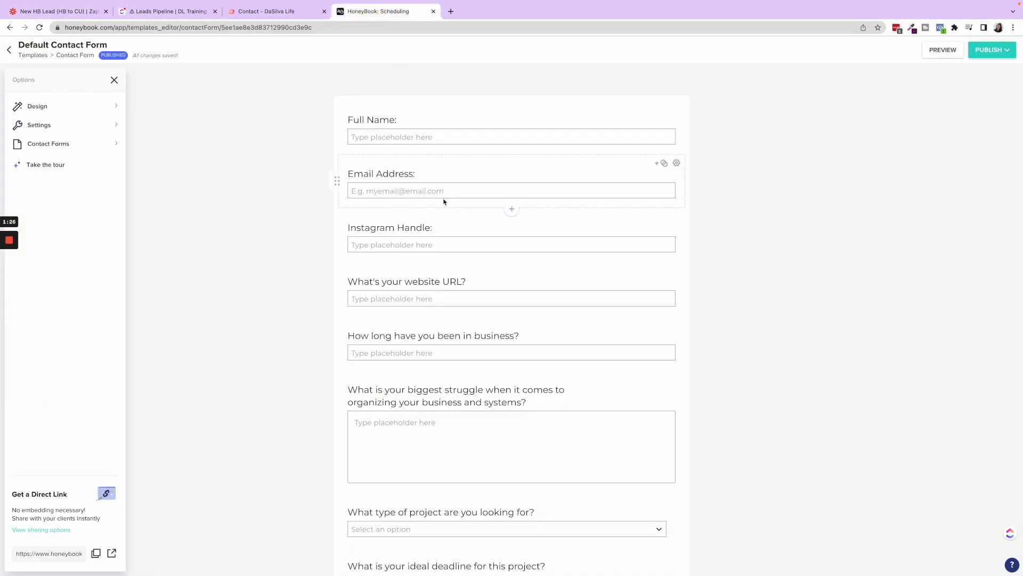
scroll(443, 200, down, 6)
scroll(443, 198, up, 6)
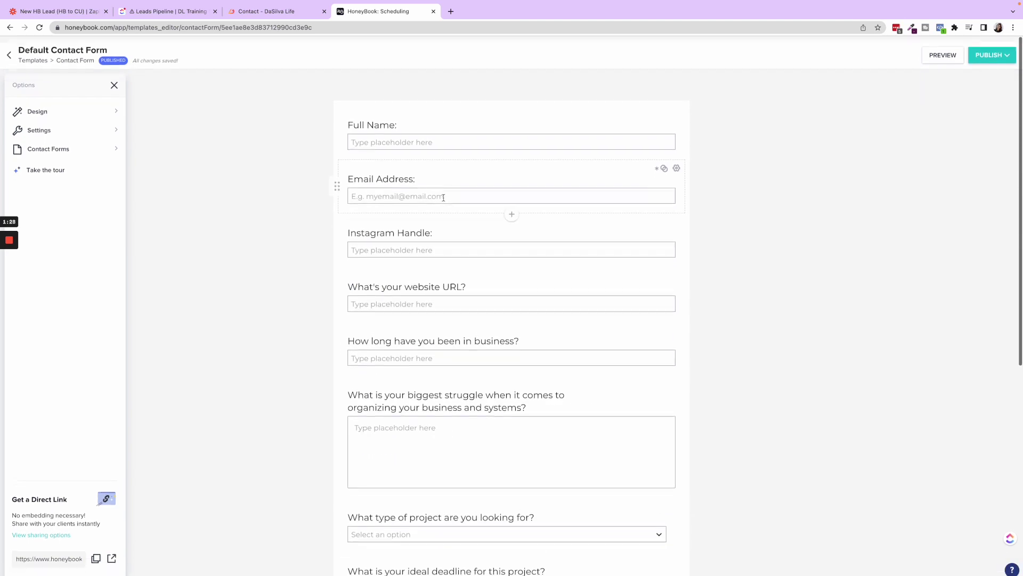
click(267, 11)
scroll(457, 246, down, 3)
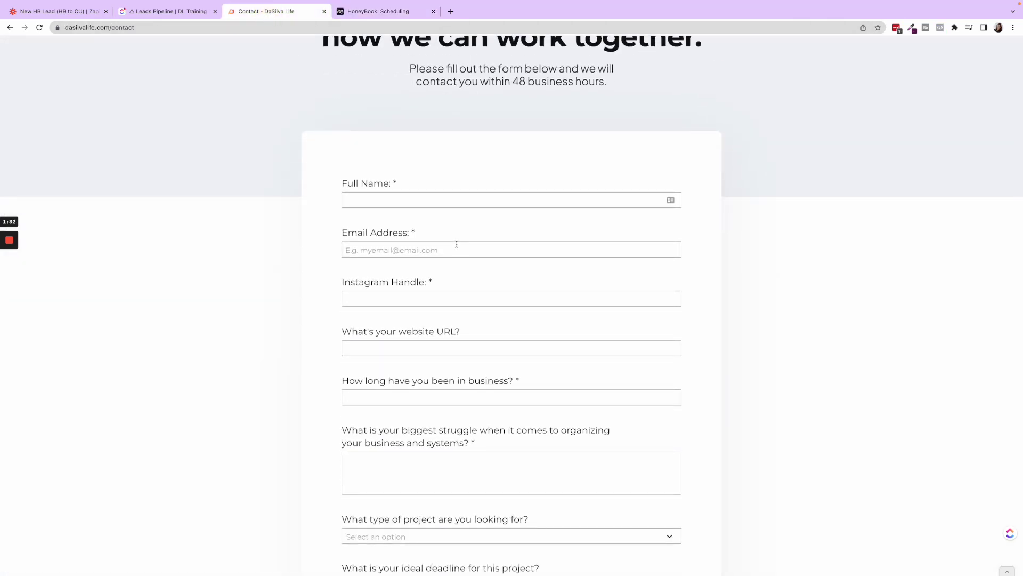
Check the ClickUp Leads Pipeline, then show the Create Task in ClickUp step details.
click(171, 11)
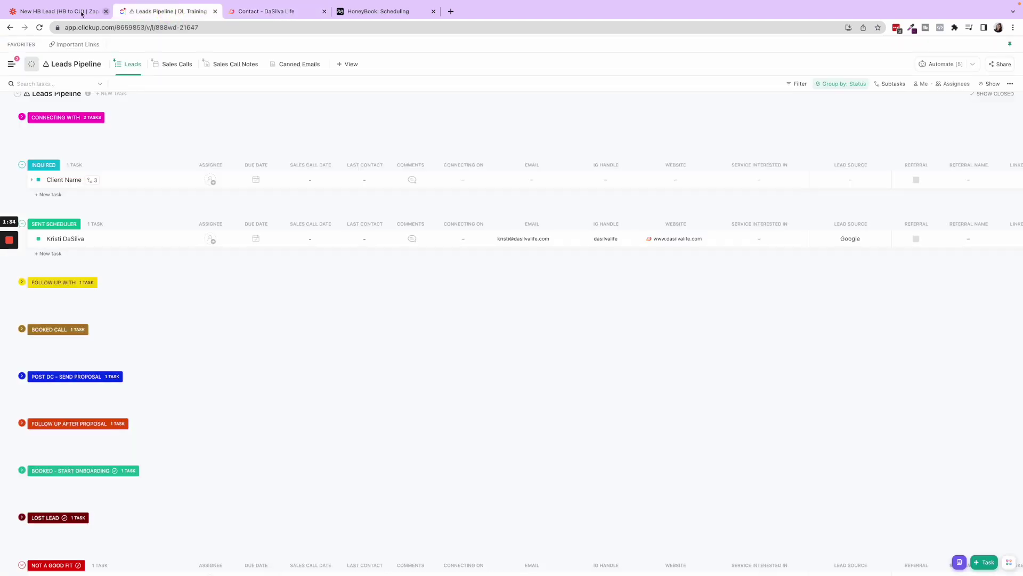
click(30, 11)
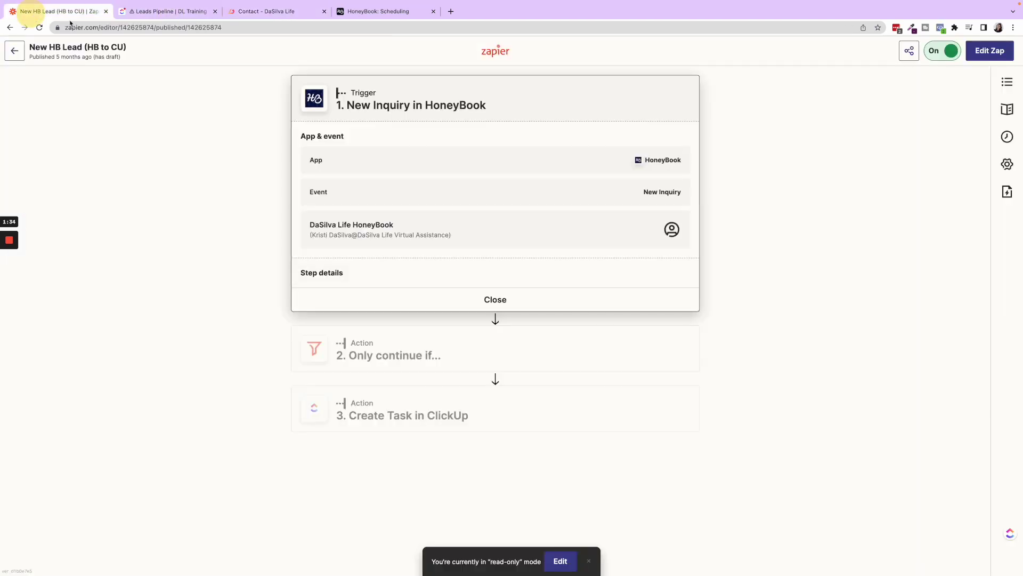
click(424, 414)
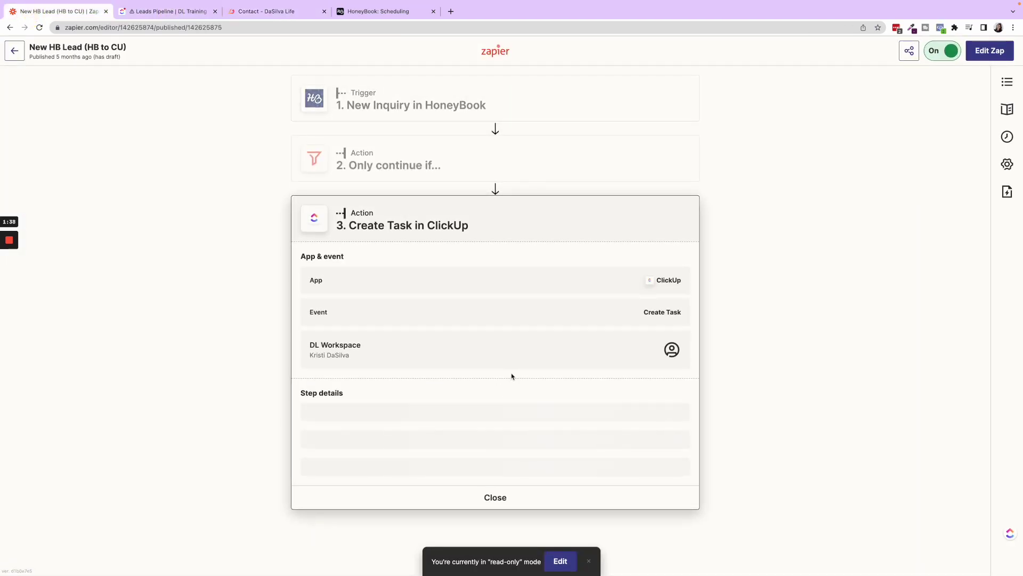
scroll(511, 377, down, 5)
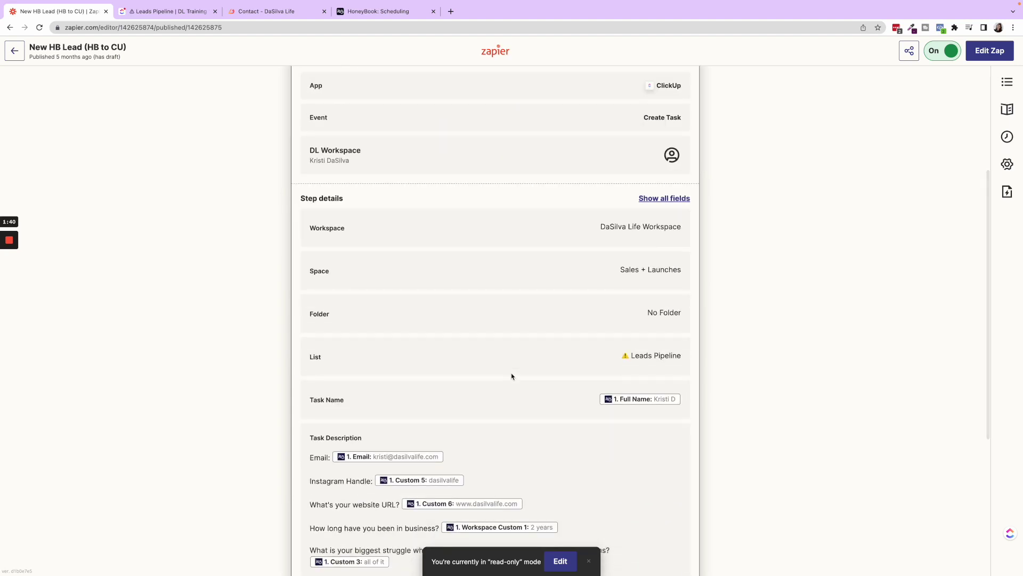
Edit the Zap's existing unpublished draft and expand the ClickUp step's Set up action.
click(560, 561)
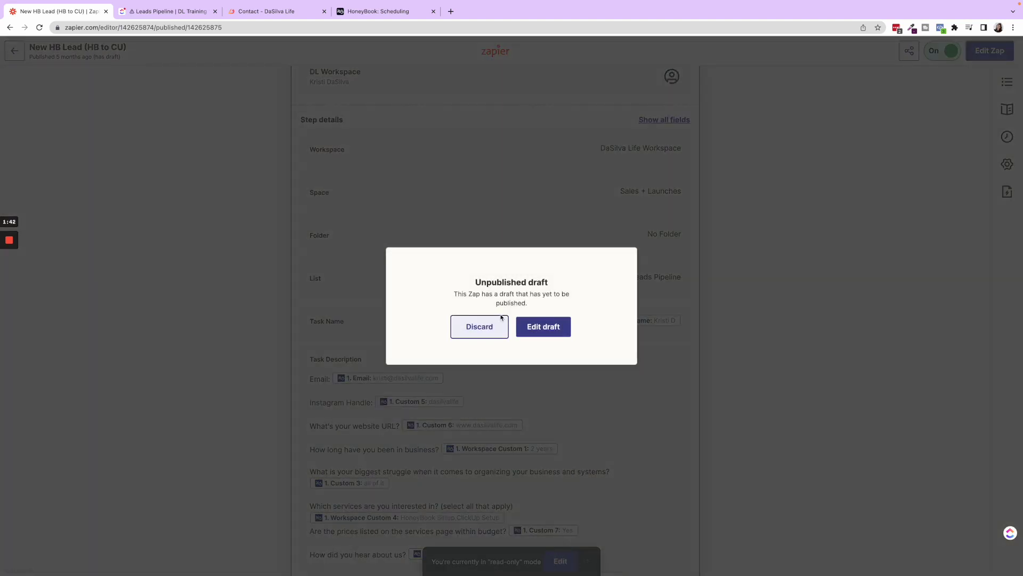
click(535, 324)
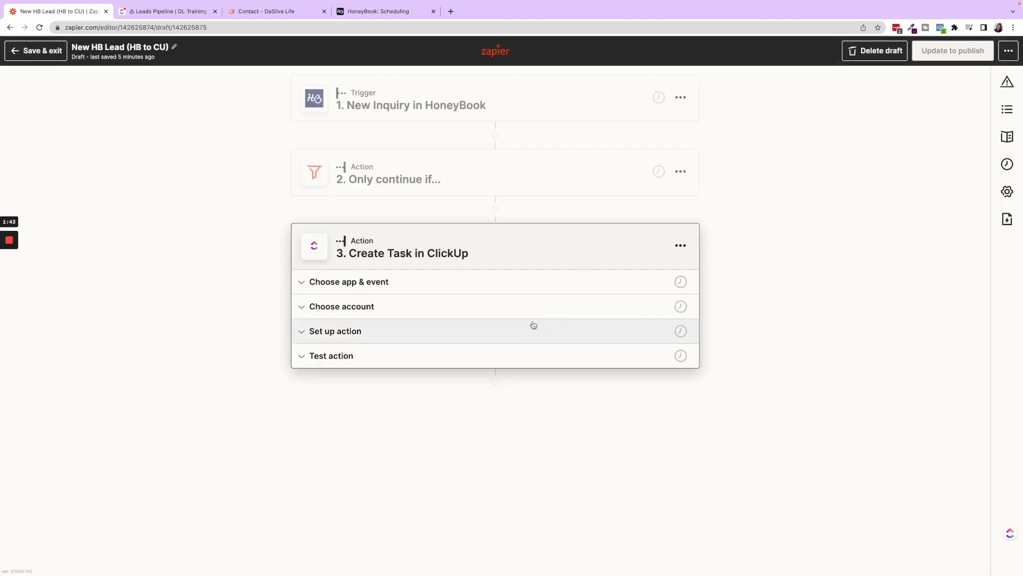
click(356, 330)
scroll(173, 249, down, 1)
click(174, 249)
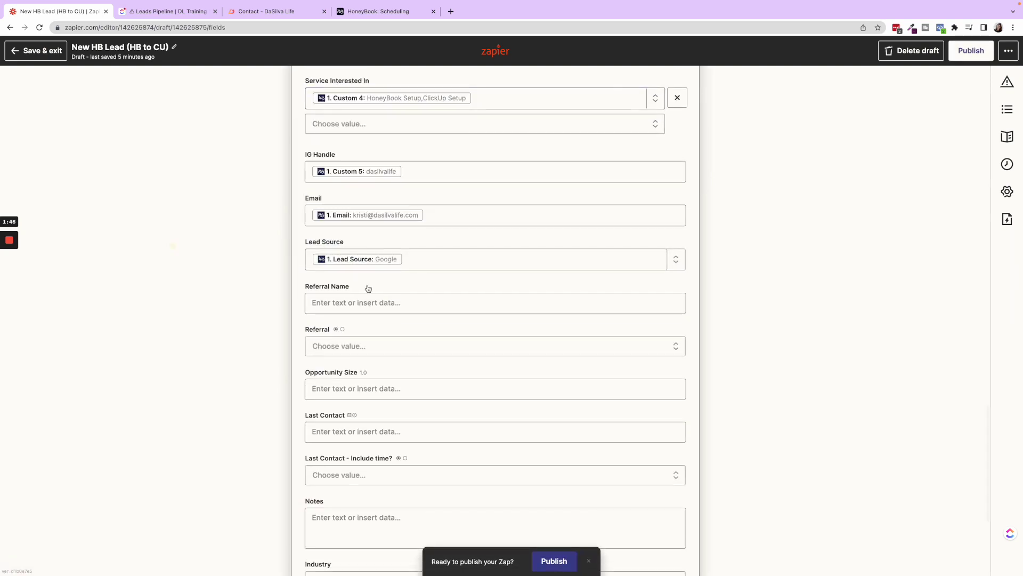
Review the mapped Website, Service Interested In, IG Handle, Email and Lead Source fields.
scroll(429, 287, down, 3)
scroll(370, 287, up, 6)
scroll(369, 288, up, 15)
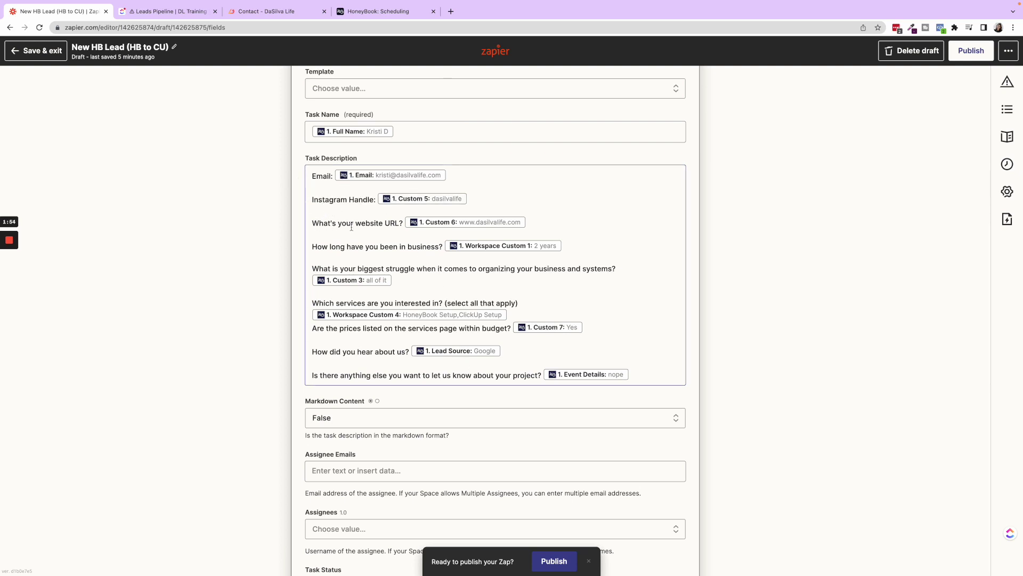
scroll(366, 184, down, 5)
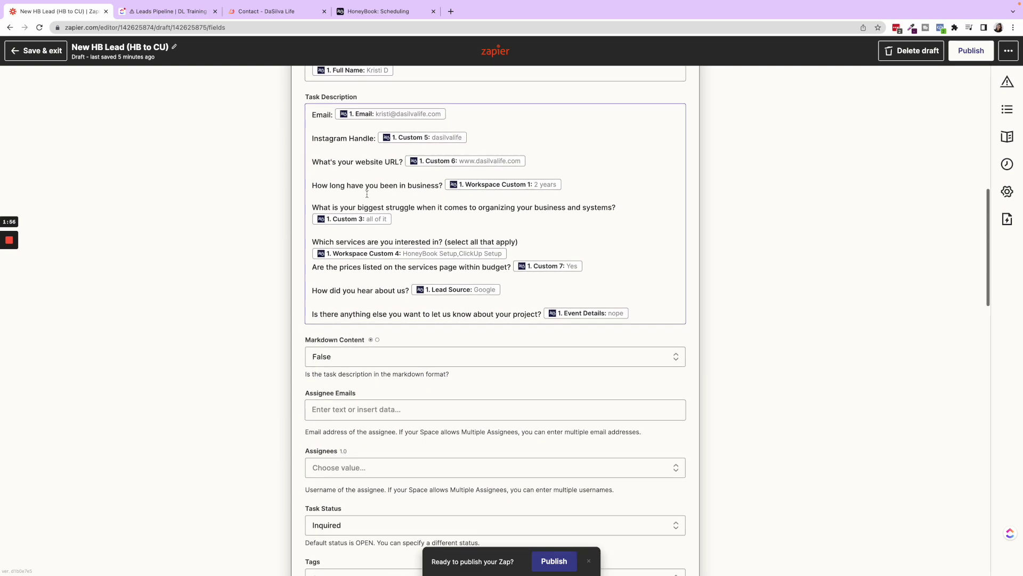
scroll(356, 147, up, 10)
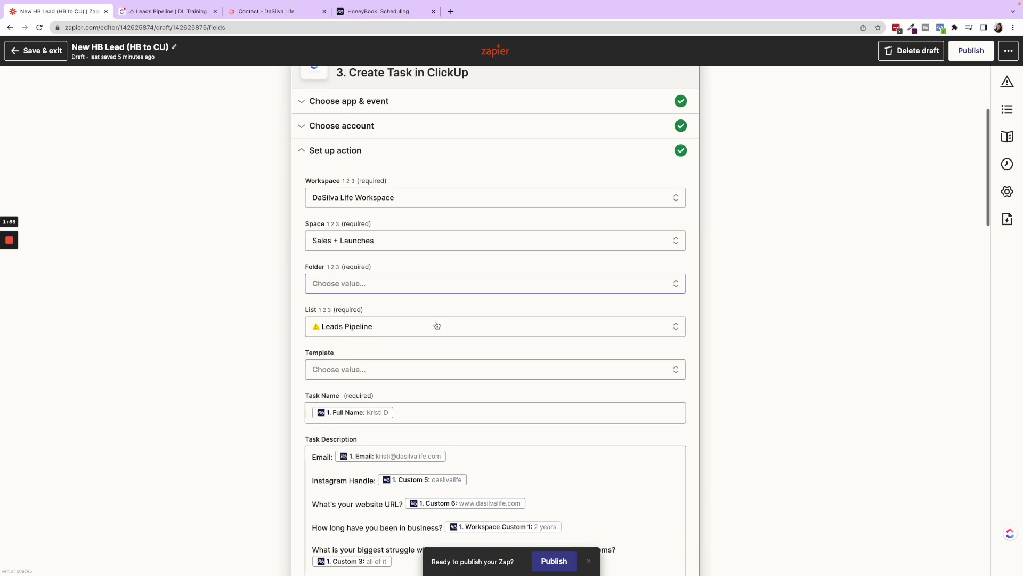
scroll(393, 338, down, 2)
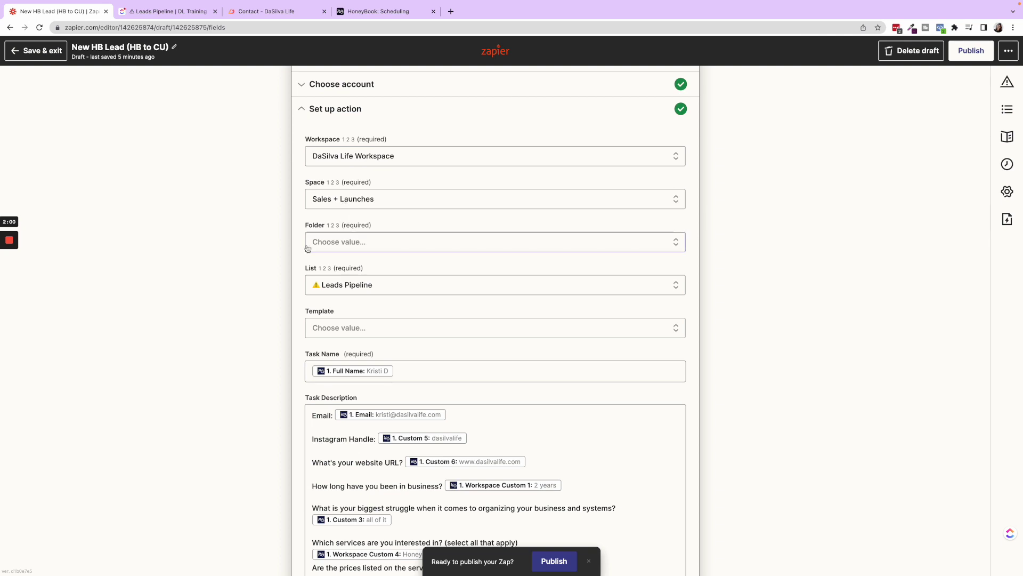
scroll(384, 272, down, 3)
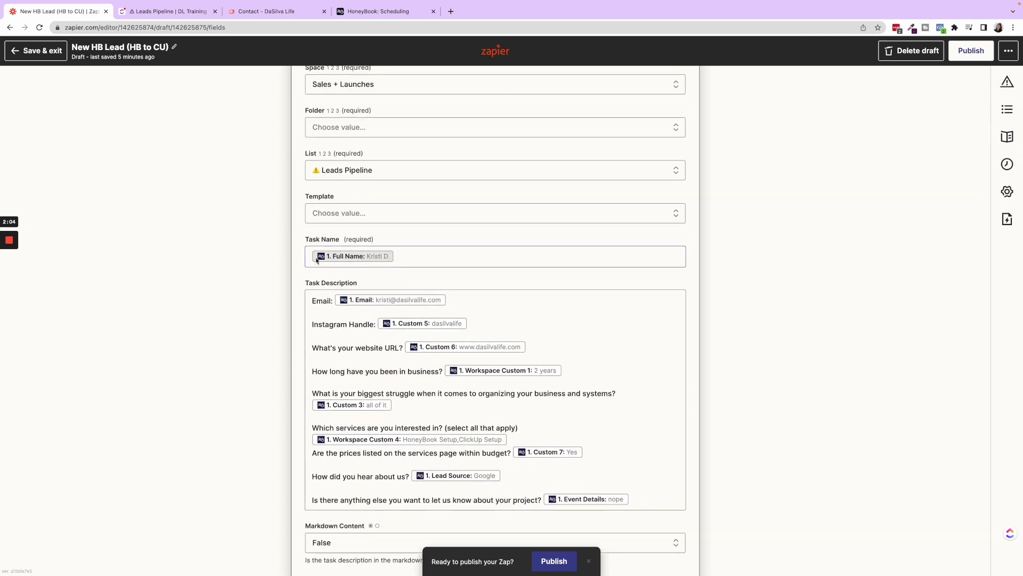
scroll(484, 236, down, 1)
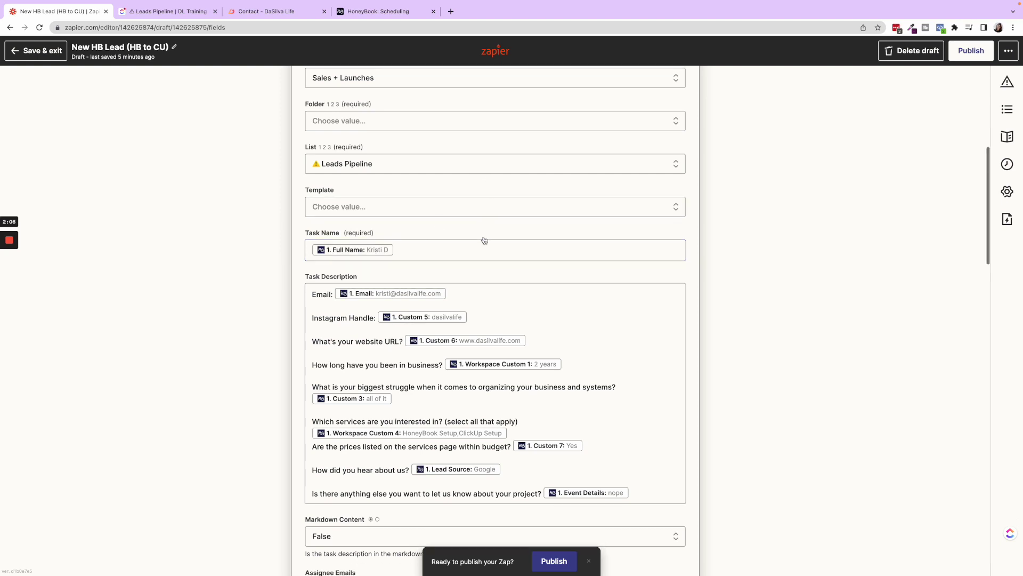
scroll(484, 236, down, 20)
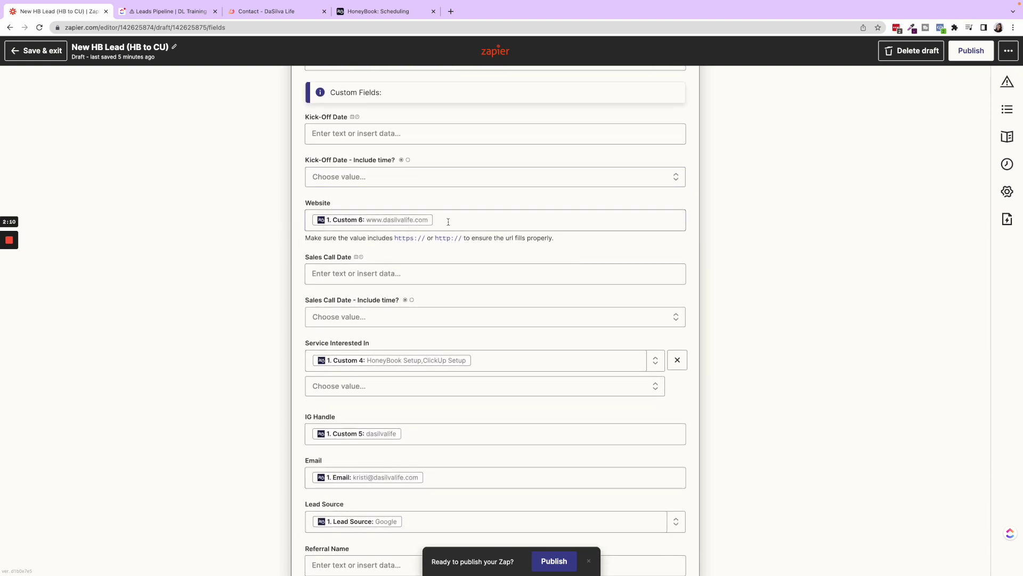
scroll(460, 247, down, 5)
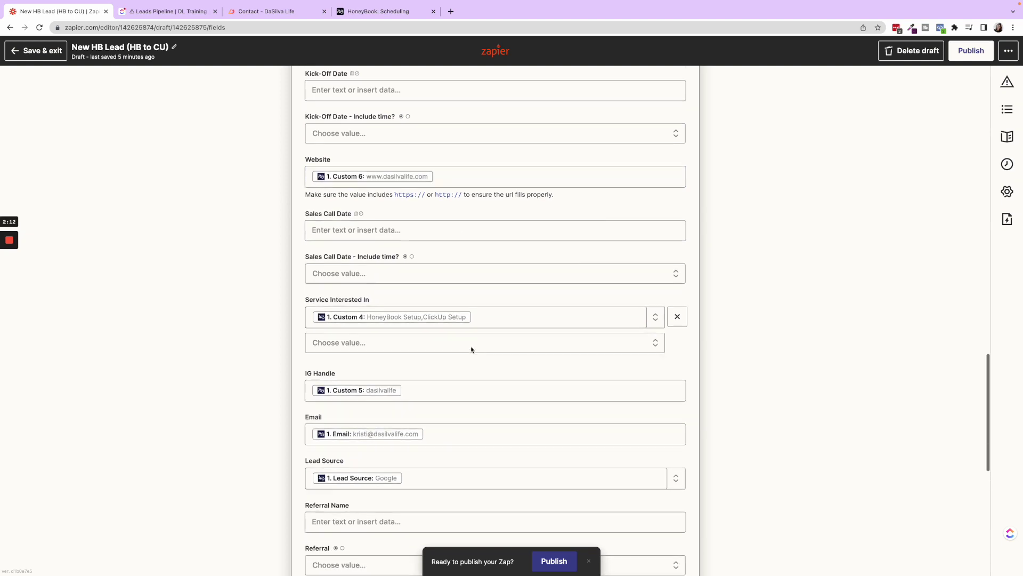
scroll(407, 301, down, 7)
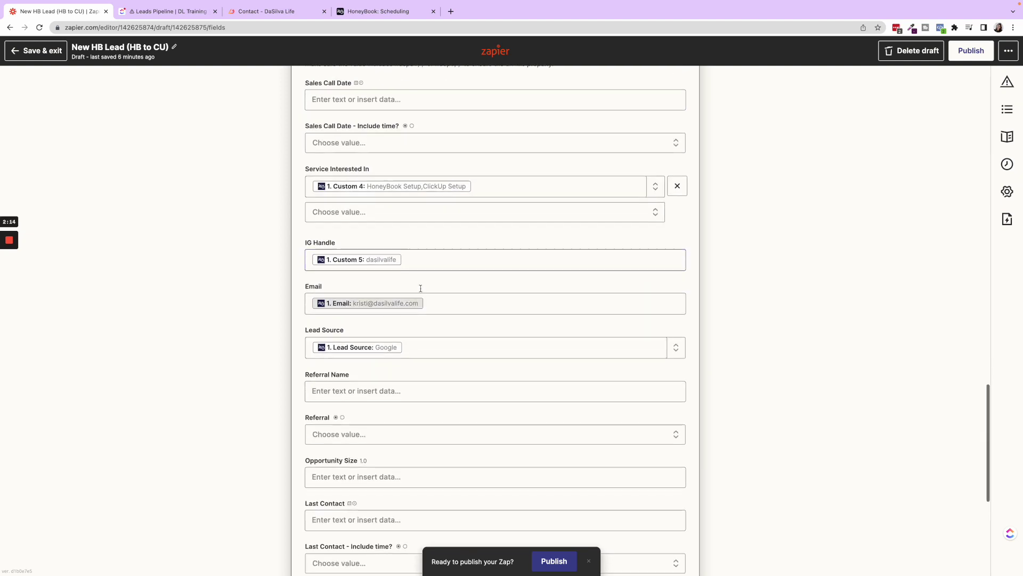
scroll(451, 320, down, 5)
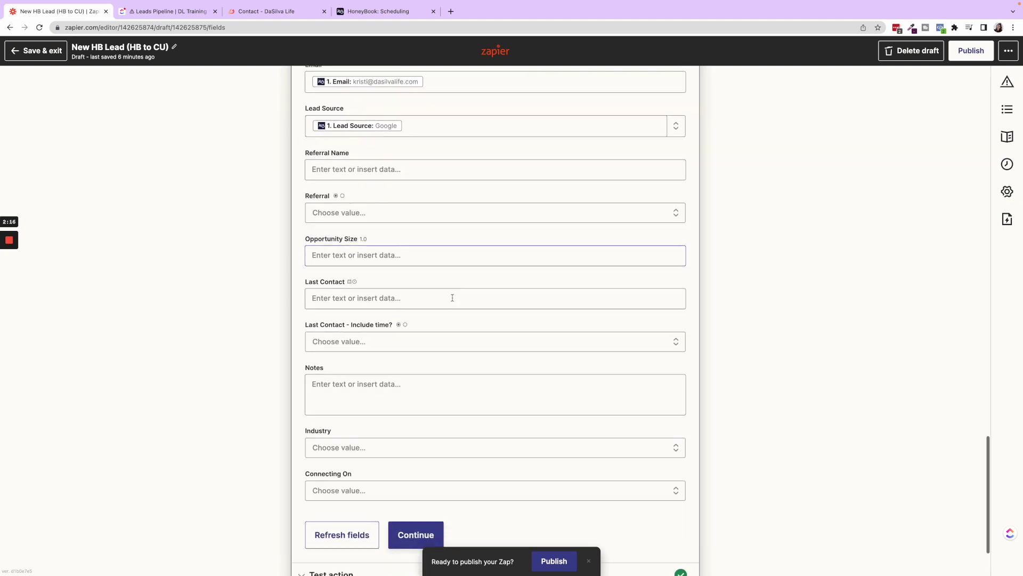
Switch to the ClickUp Leads Pipeline and collapse the INQUIRED group.
click(163, 12)
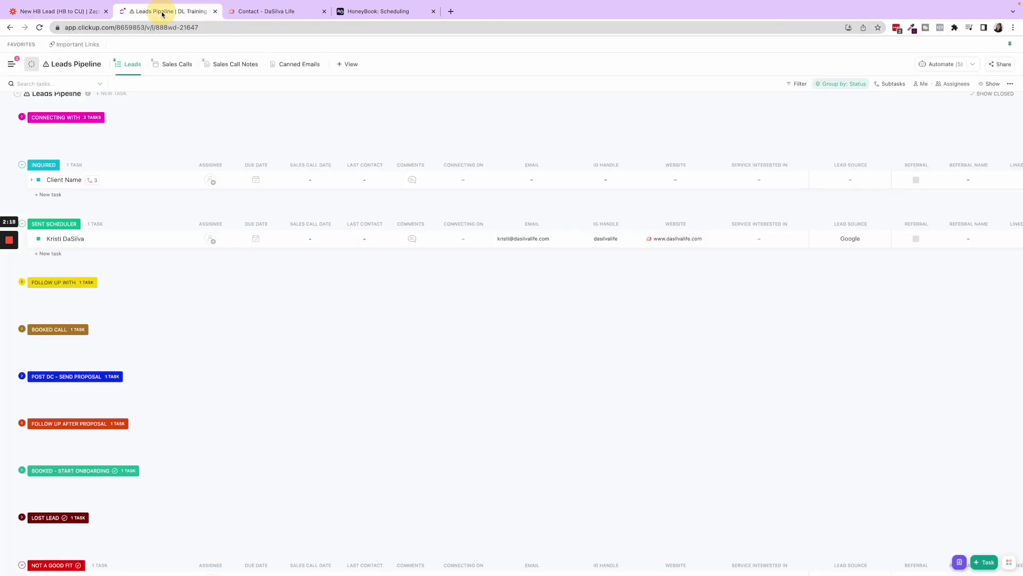
right_click(22, 165)
click(22, 165)
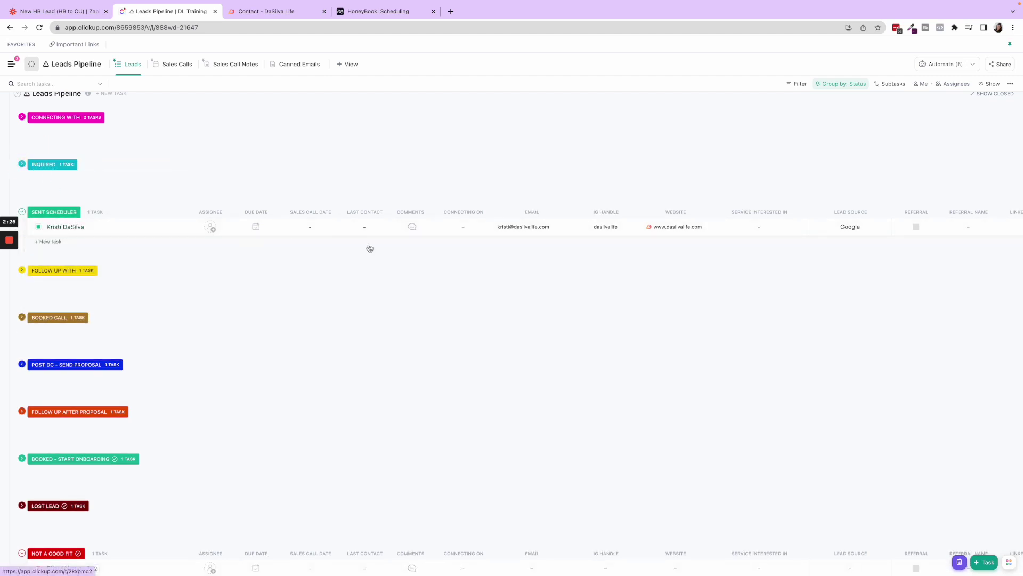
scroll(639, 228, right, 5)
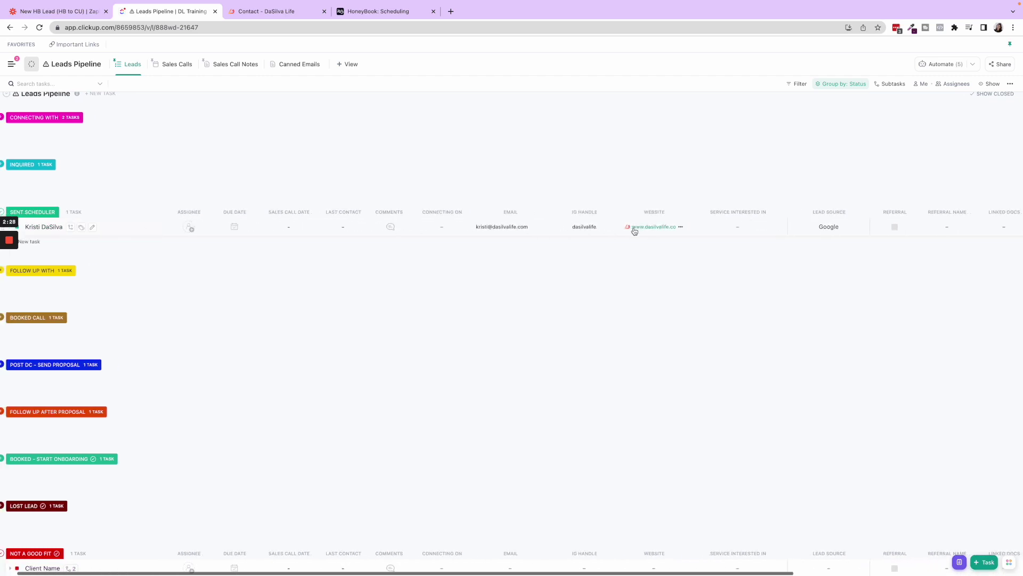
scroll(319, 228, left, 5)
Check the Sent Scheduler lead's email, IG handle, website and Google lead source, then re-expand INQUIRED.
click(49, 227)
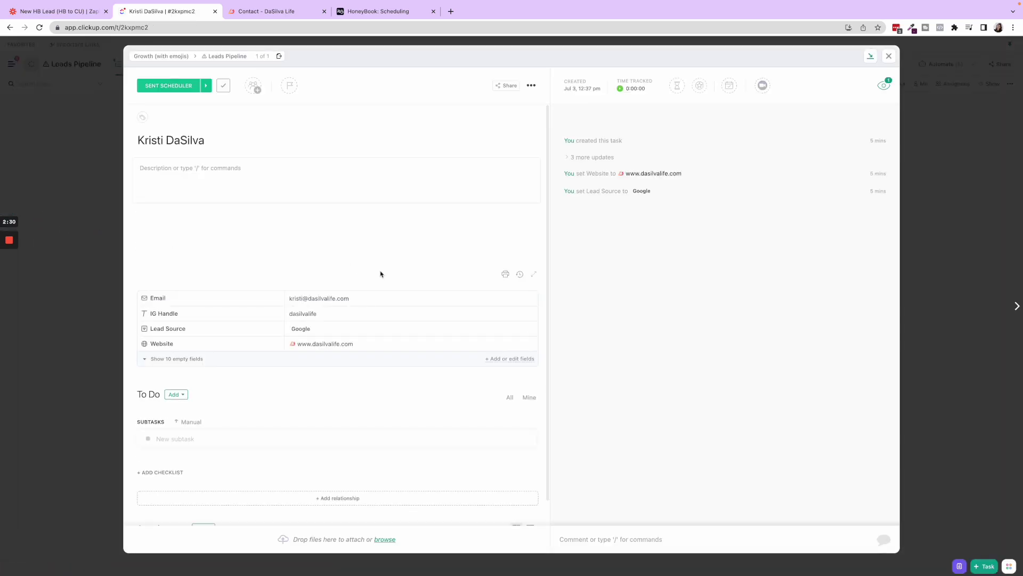
scroll(213, 282, down, 1)
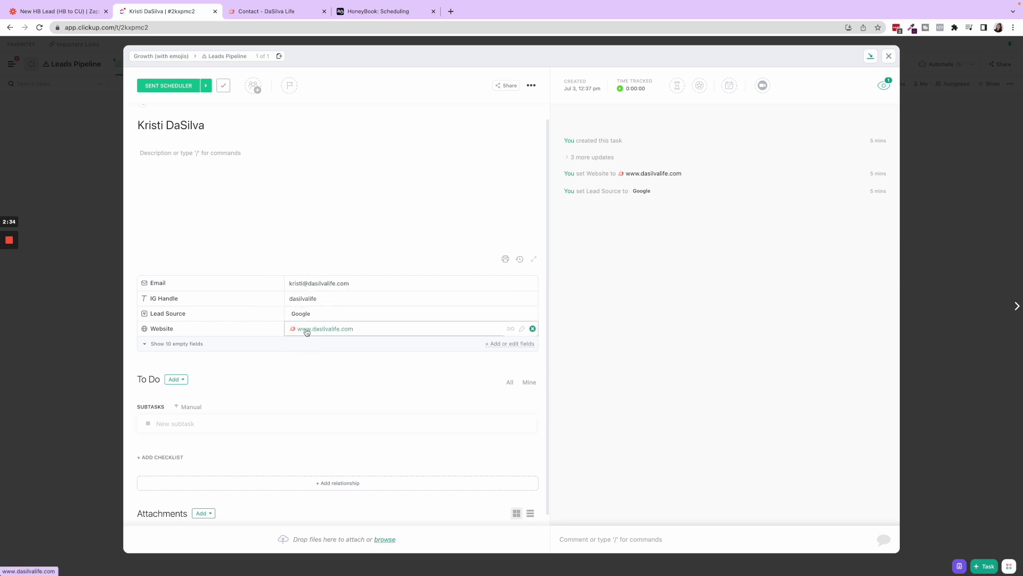
click(888, 57)
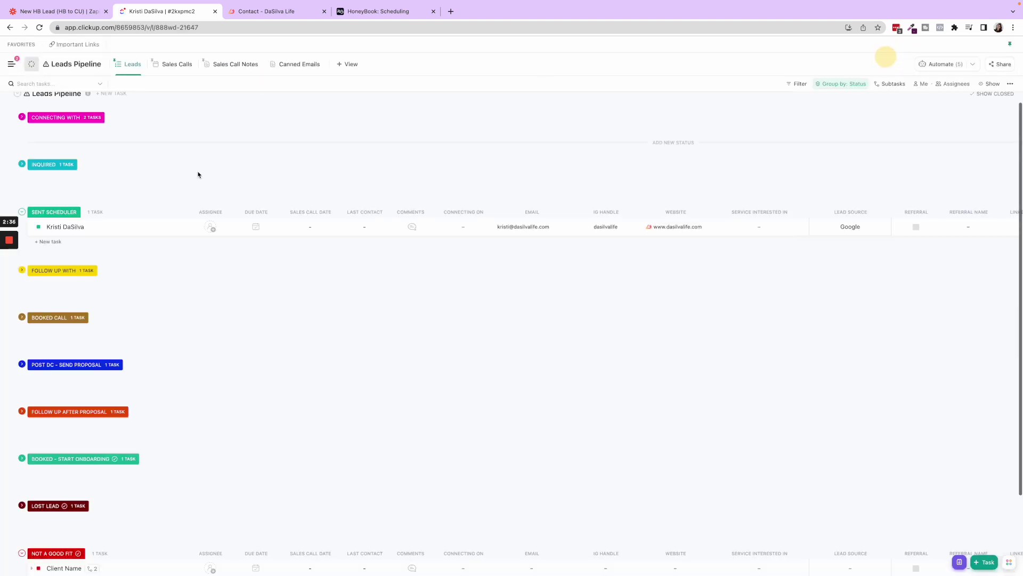
click(22, 165)
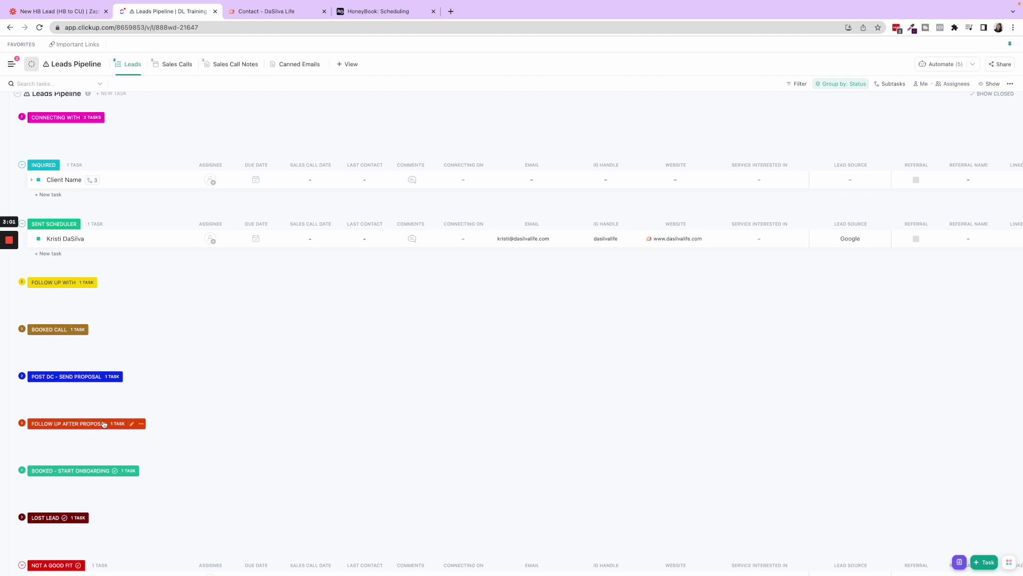
Return to the 'New HB Lead (HB to CU)' Zap draft in Zapier.
scroll(147, 197, up, 1)
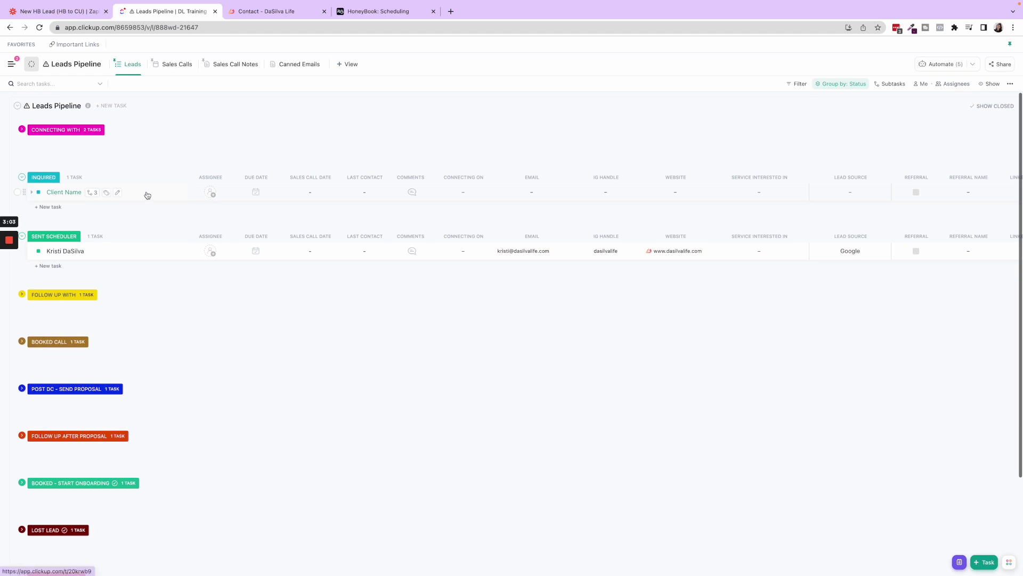
click(77, 11)
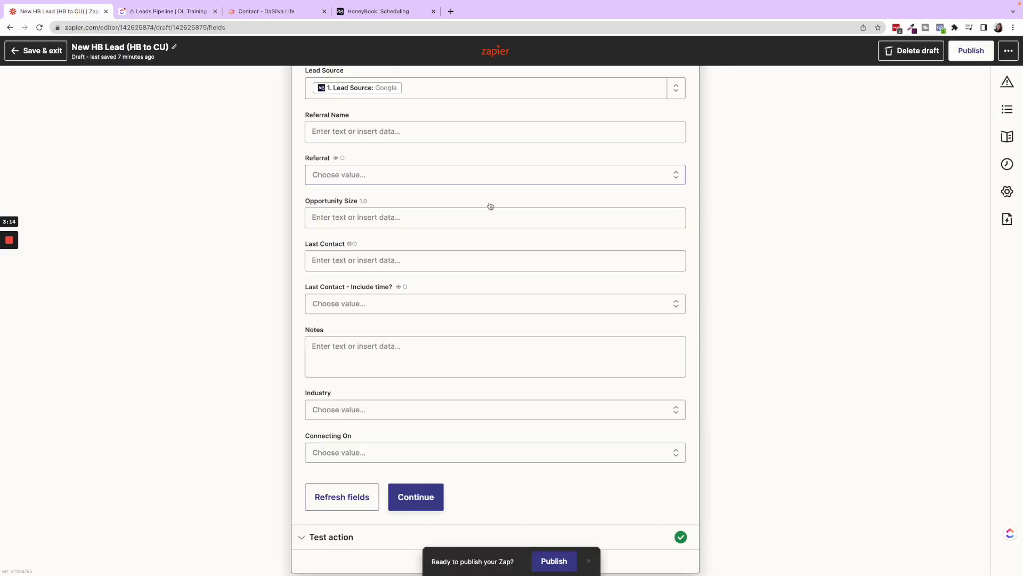
scroll(489, 208, up, 10)
scroll(490, 223, up, 10)
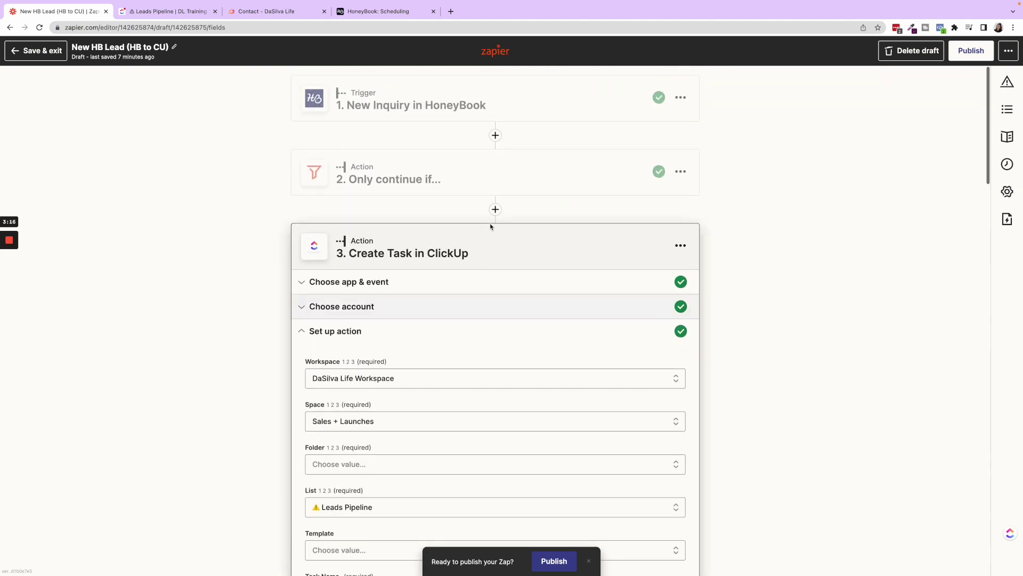